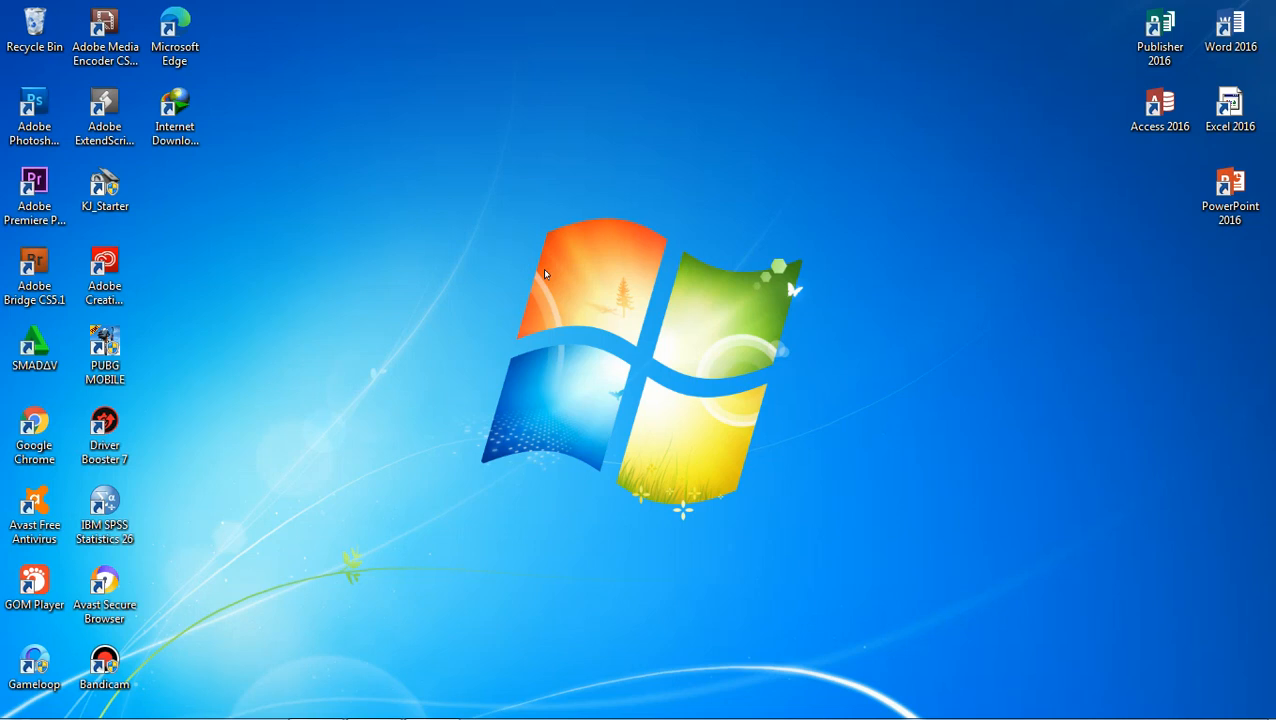
right_click(486, 228)
click(538, 278)
right_click(491, 220)
click(548, 274)
right_click(488, 254)
click(535, 306)
Switch to the Excel workbook and inspect the cells of the PERLAKUAN and HASIL PANEN table.
click(316, 703)
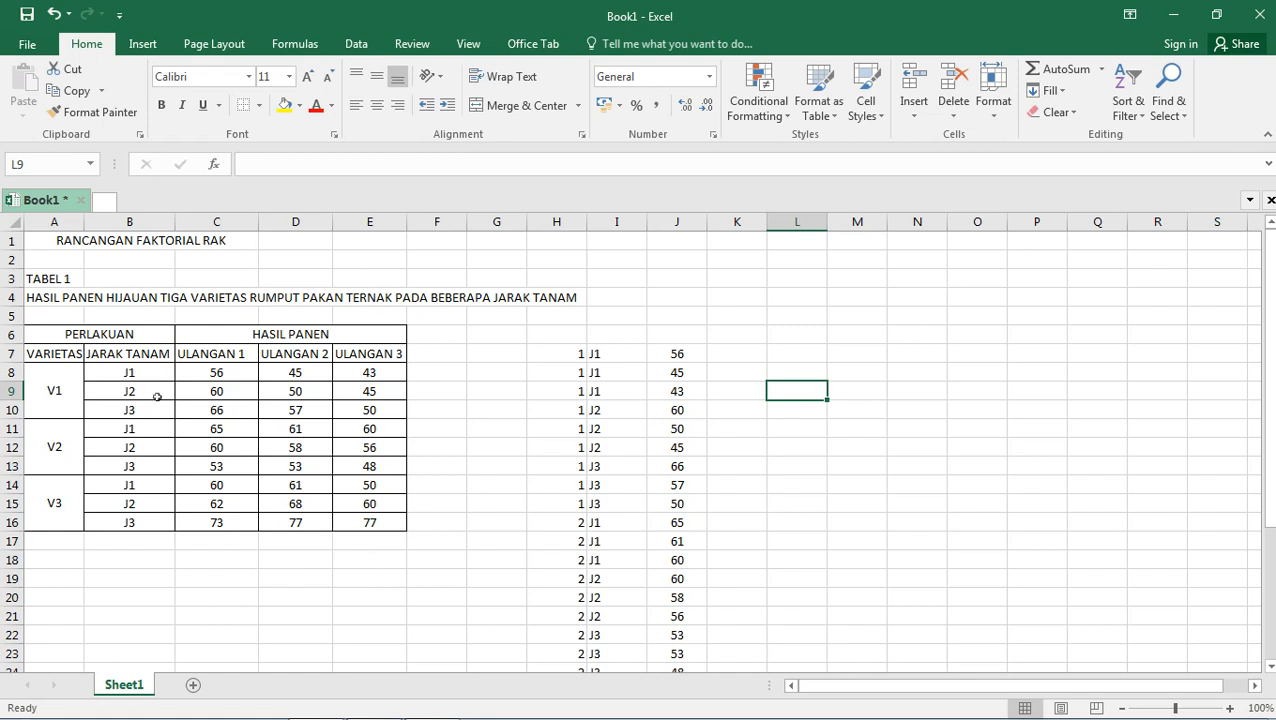
click(113, 335)
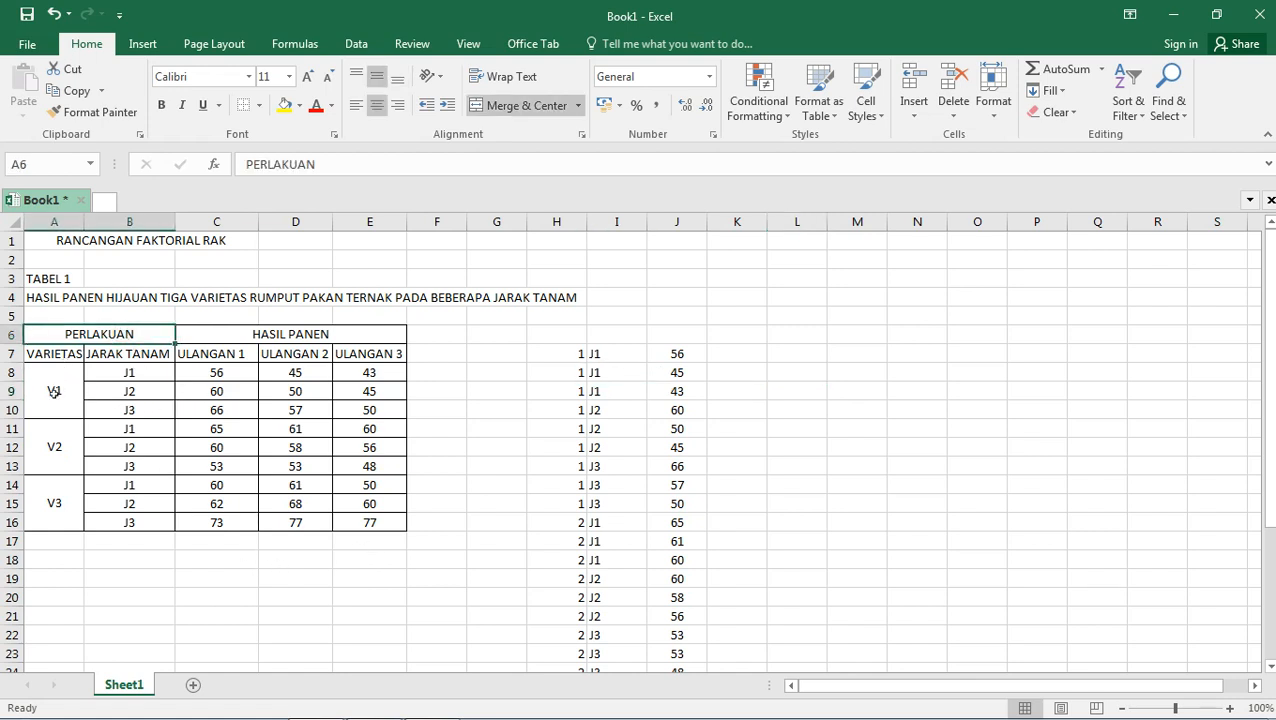
click(55, 392)
click(64, 446)
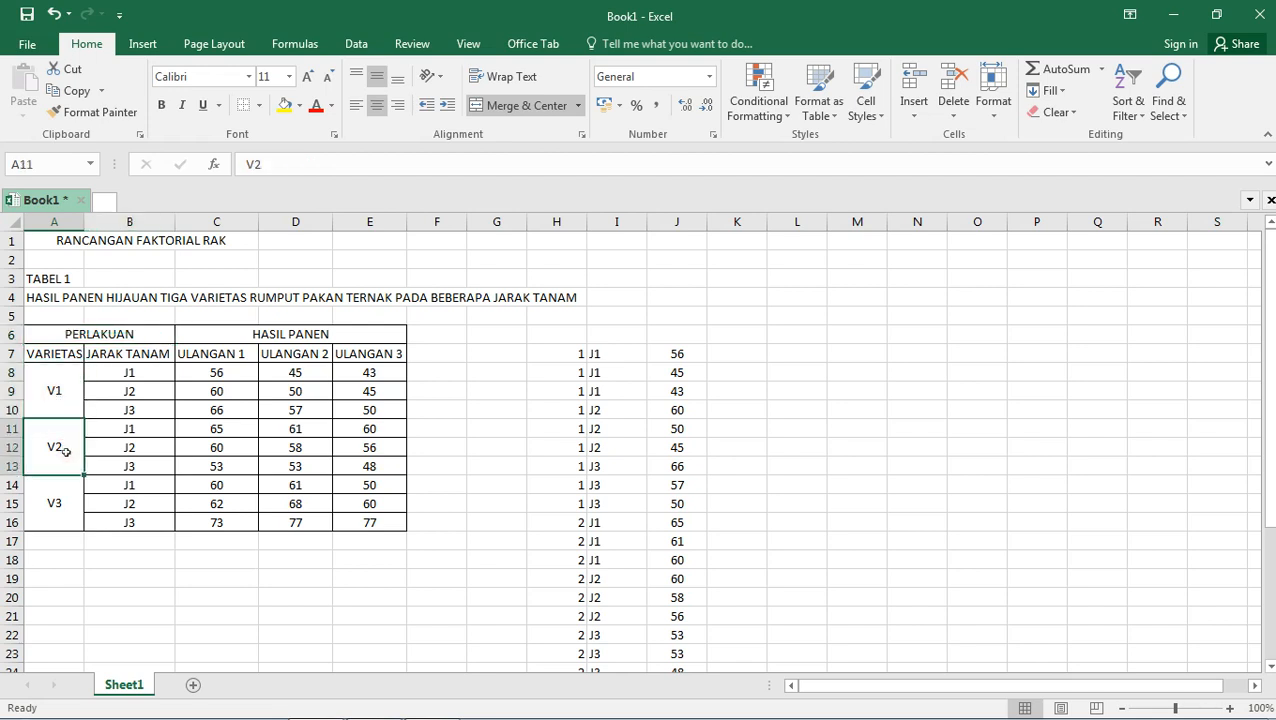
click(58, 504)
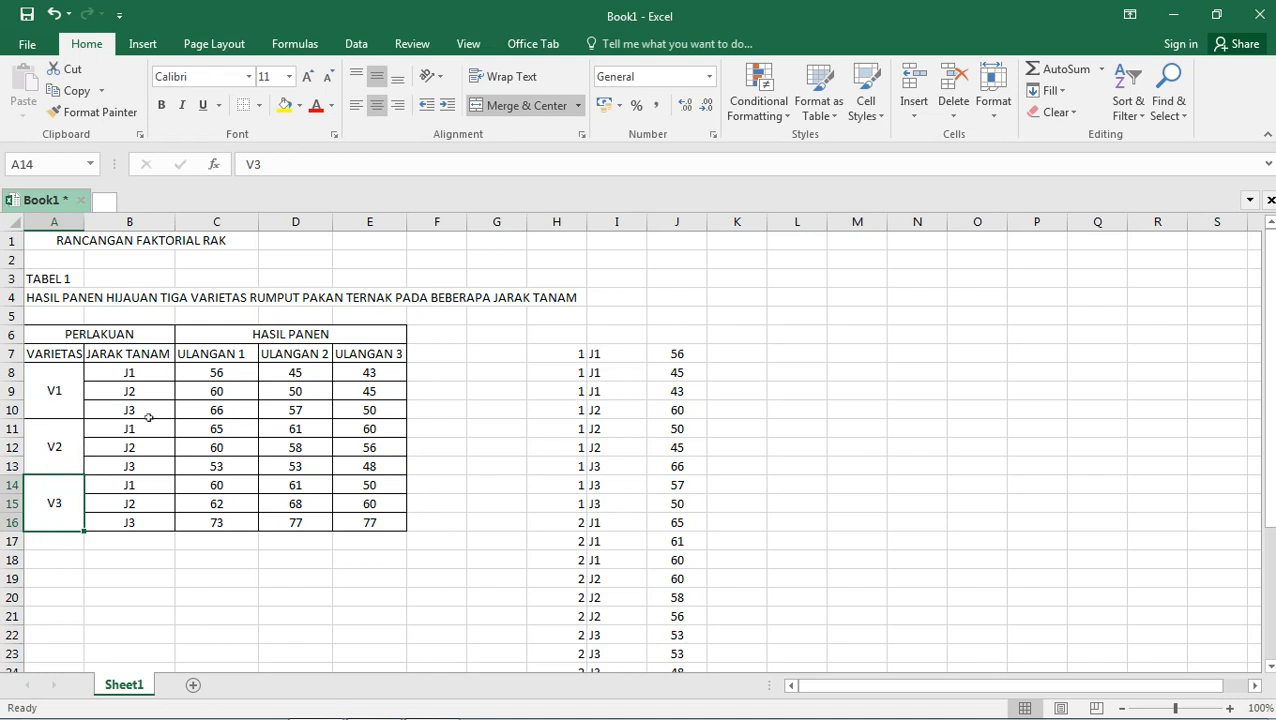
click(163, 377)
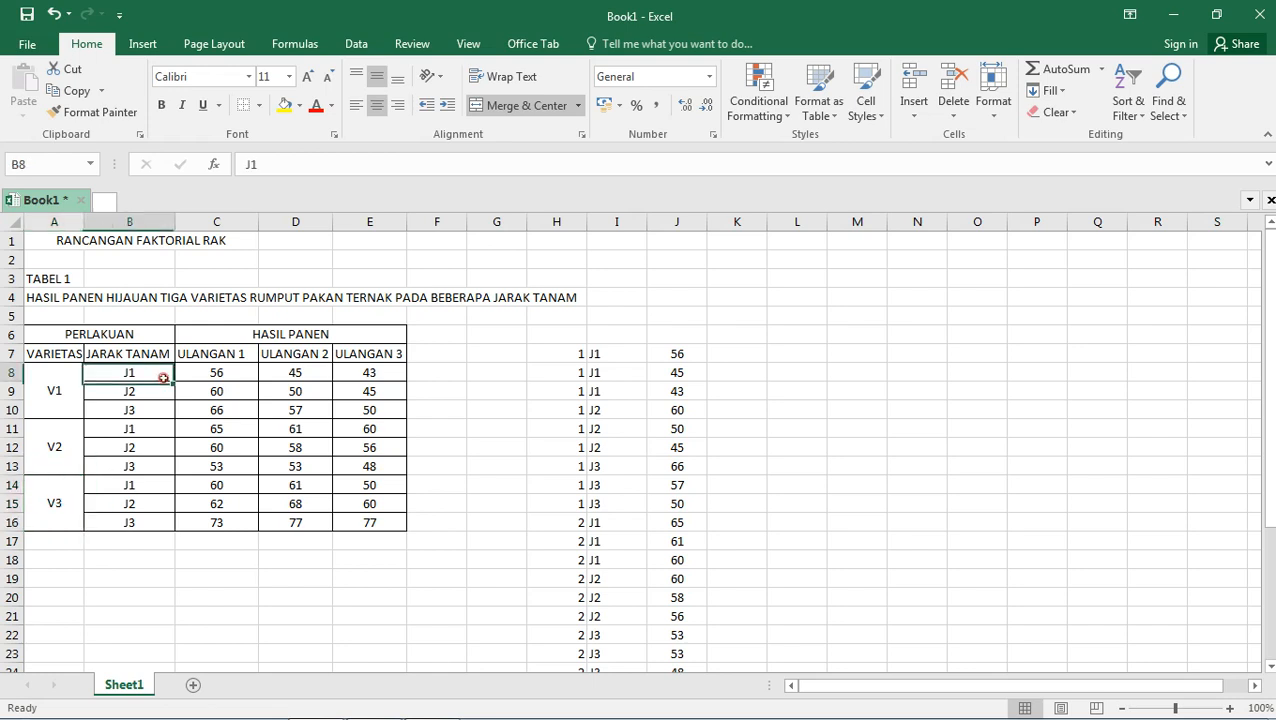
click(153, 392)
click(150, 411)
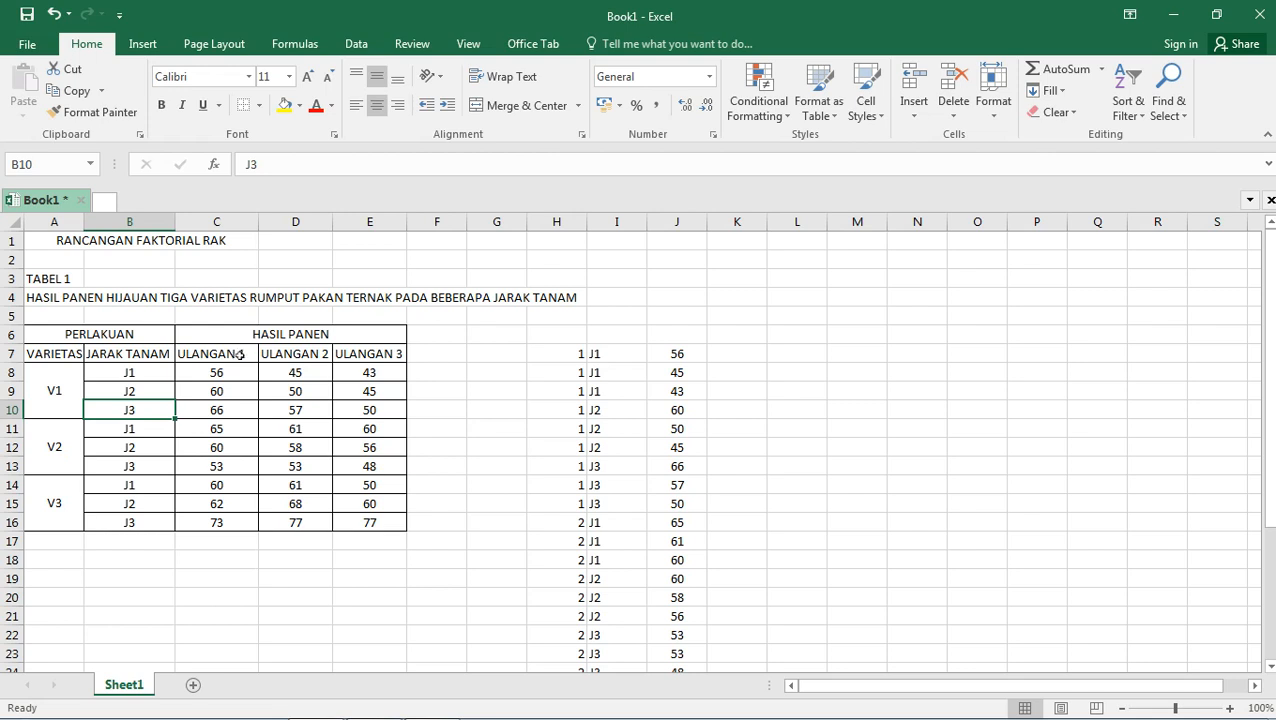
click(233, 372)
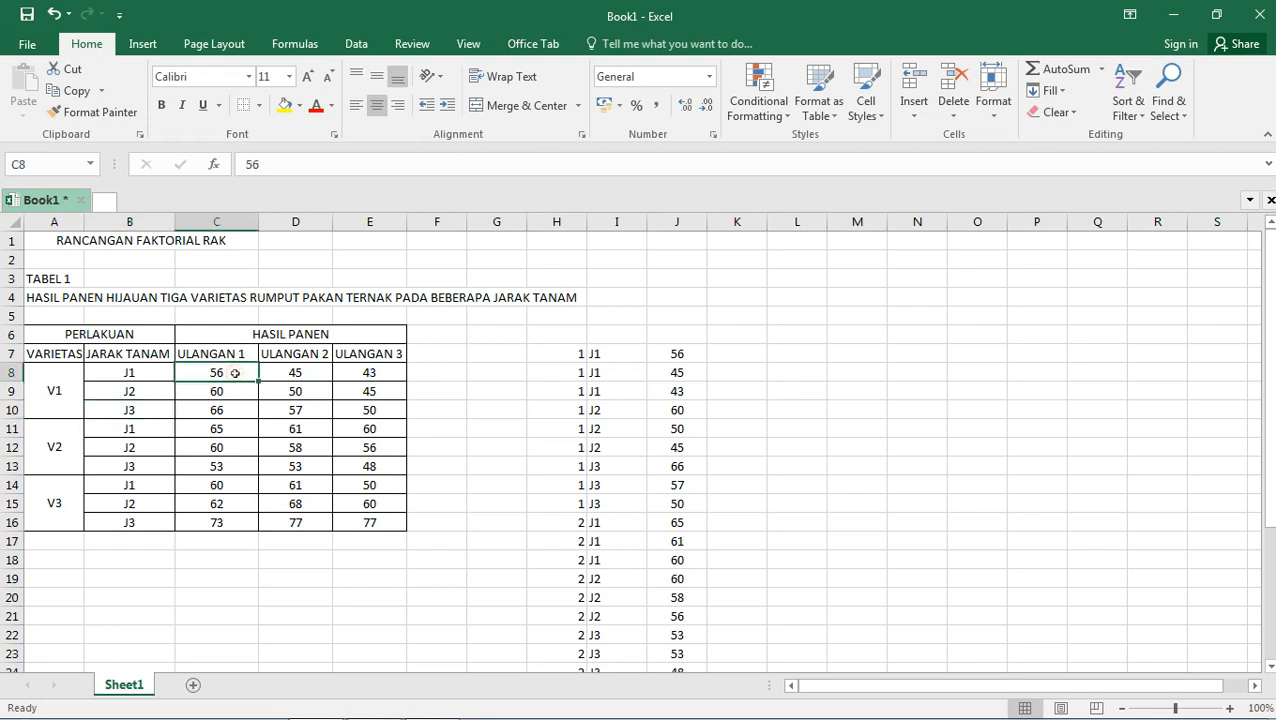
click(241, 398)
click(241, 410)
click(323, 379)
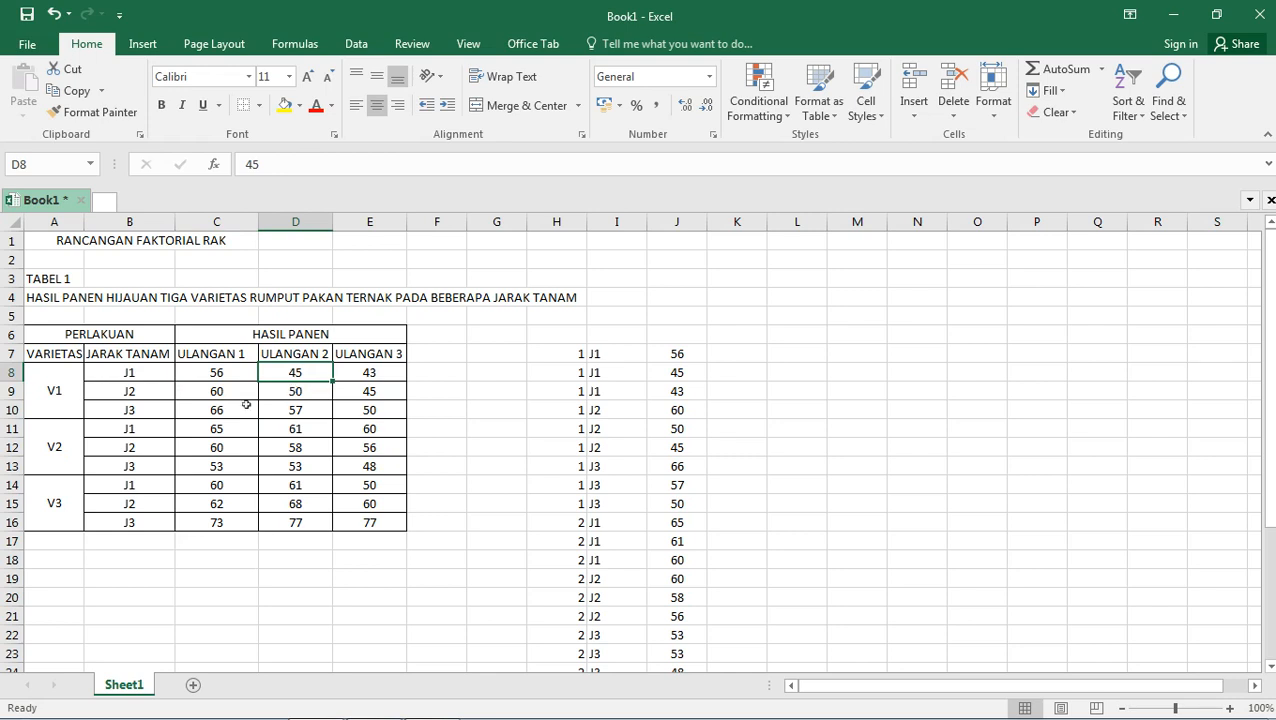
Copy the V1 J1 yields in C8:E8 and paste them transposed into column K starting at K7.
drag(218, 372, 372, 368)
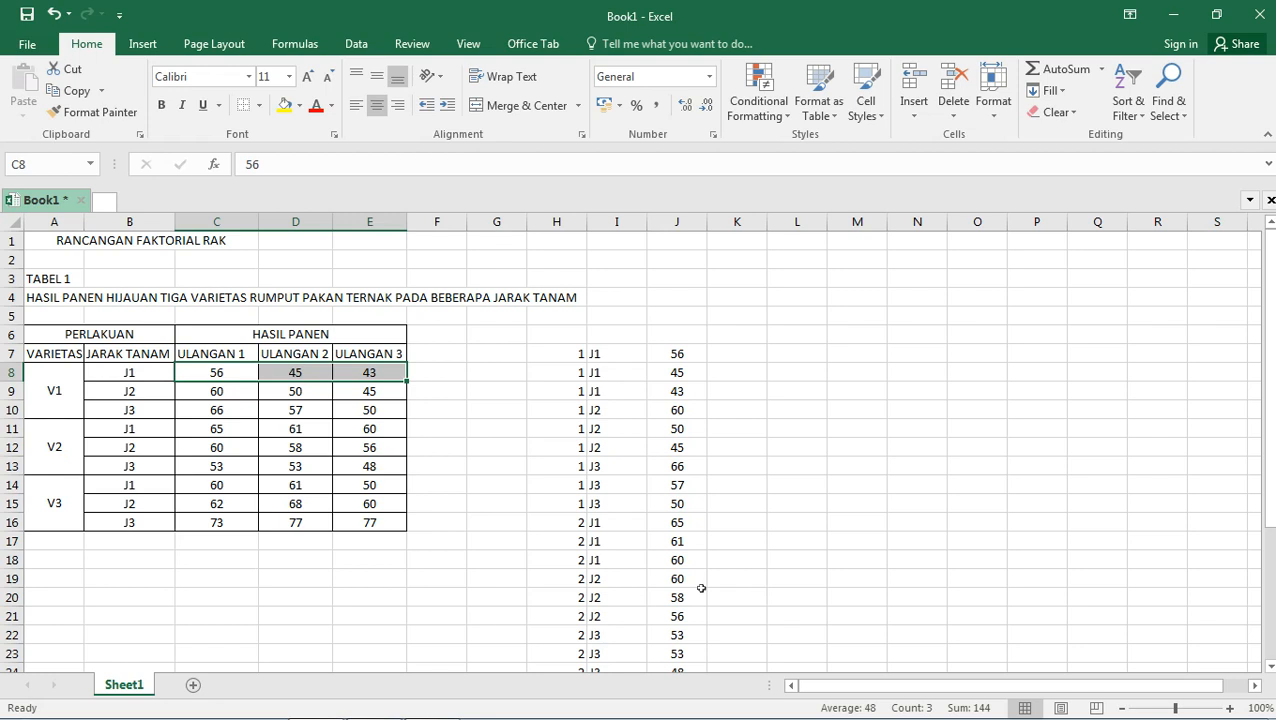
click(458, 386)
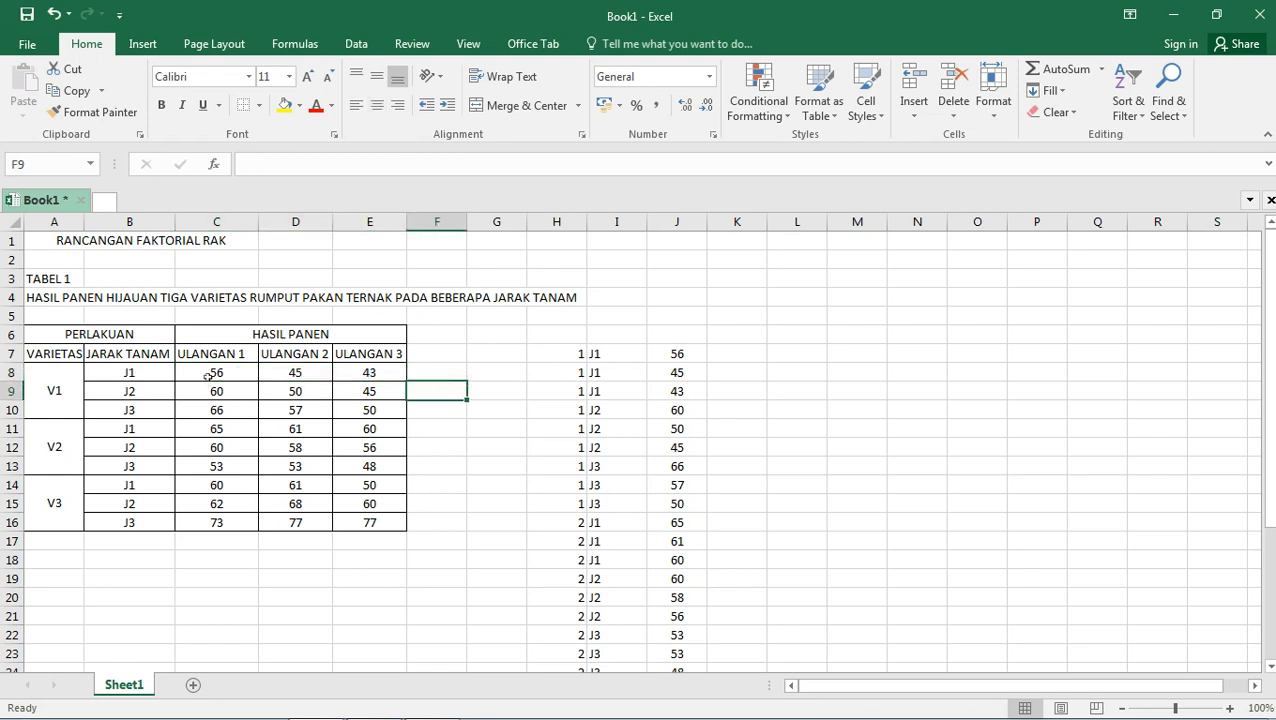
drag(208, 376, 376, 372)
right_click(374, 372)
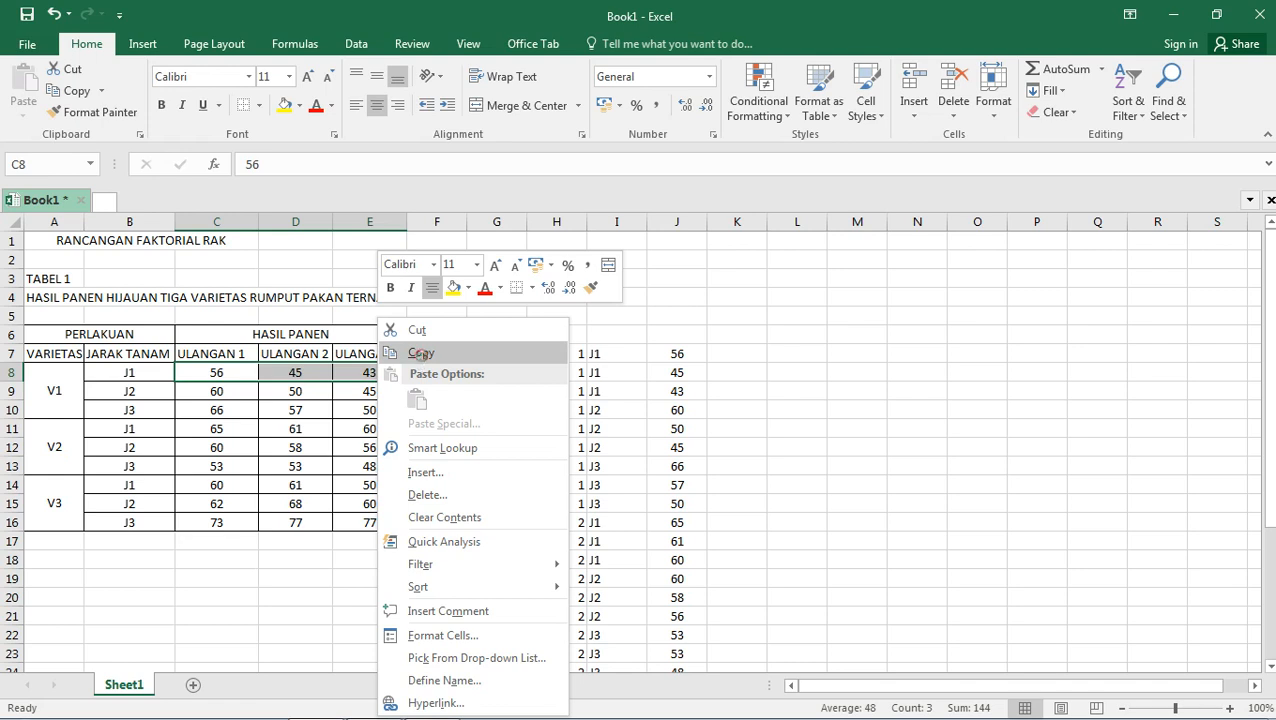
click(421, 354)
click(745, 355)
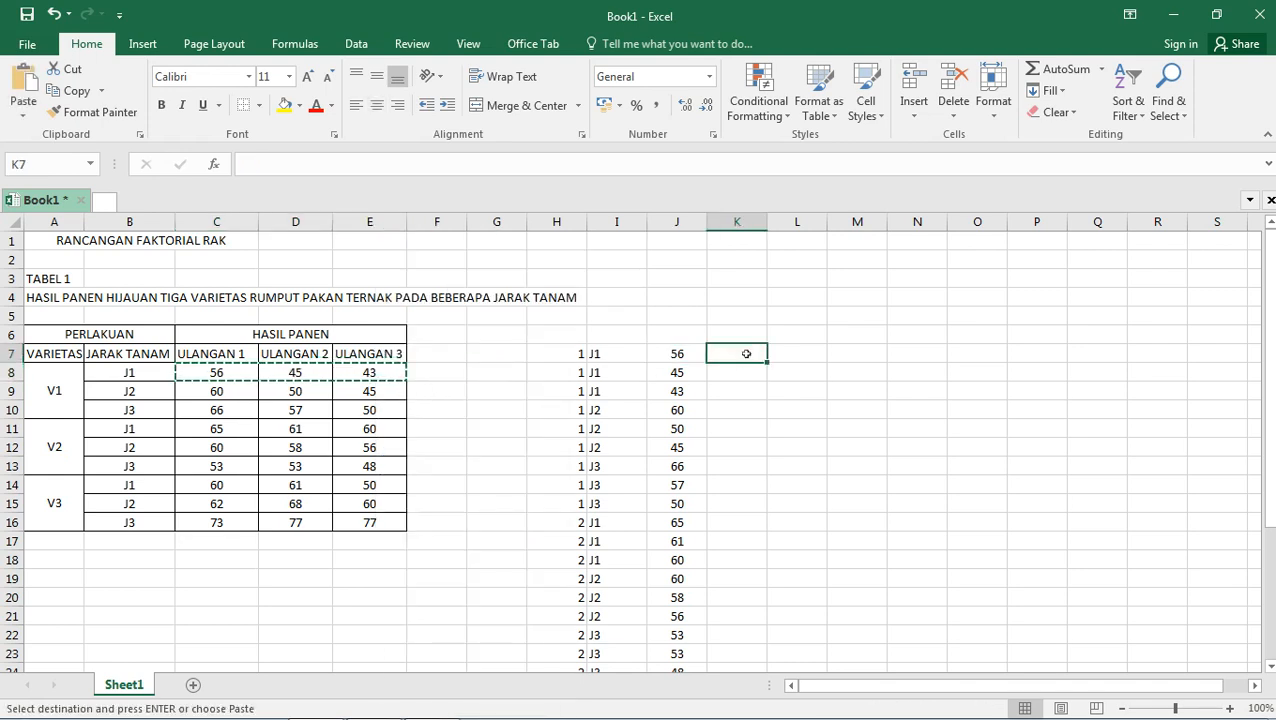
right_click(746, 354)
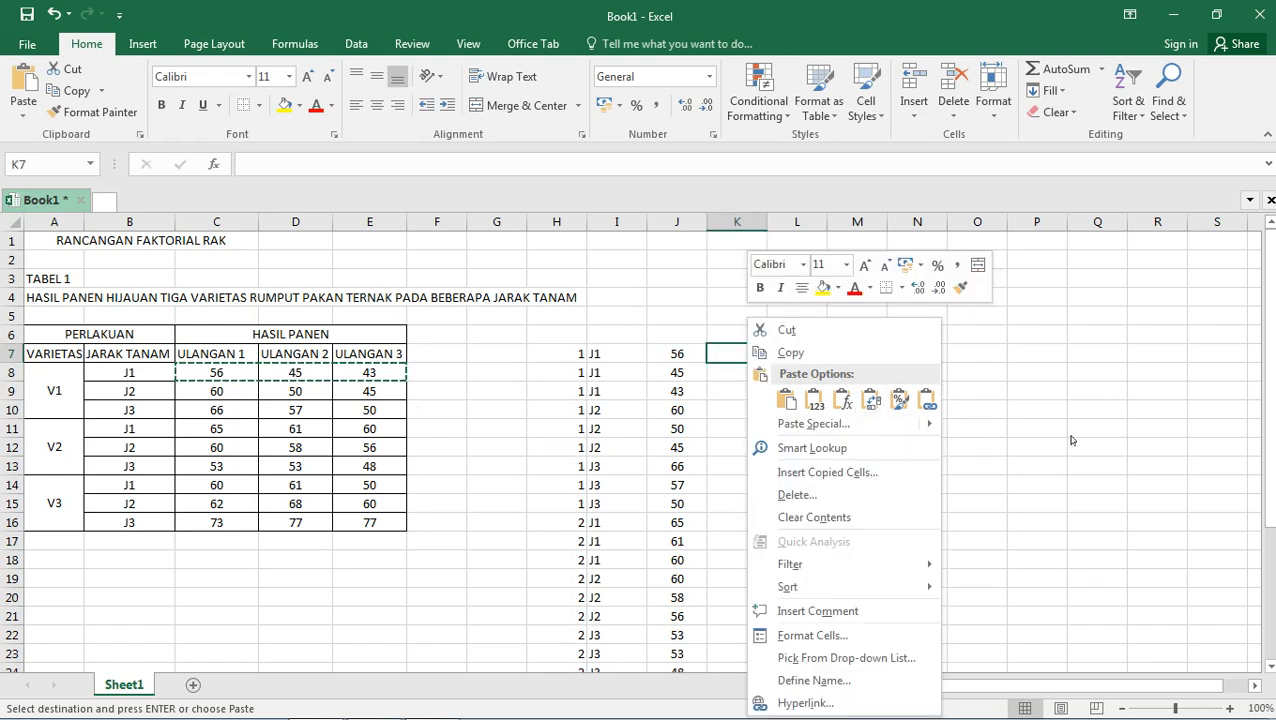
mouse_move(929, 429)
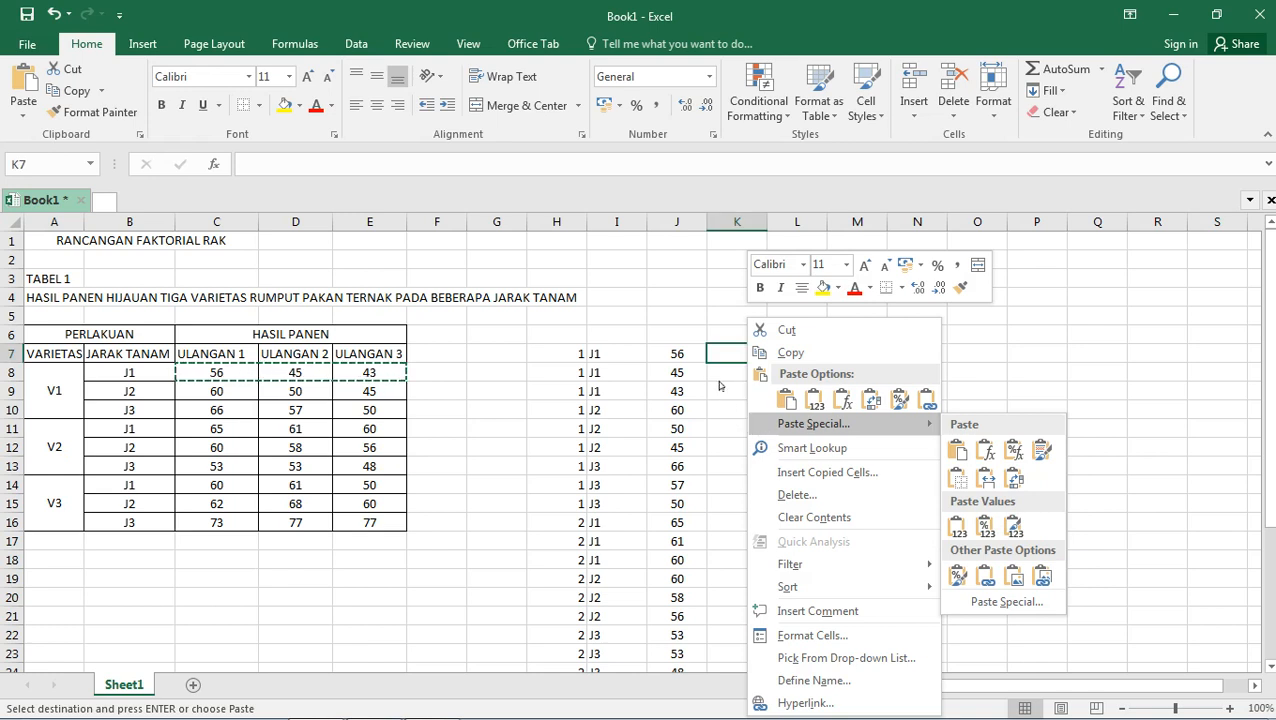
key(t)
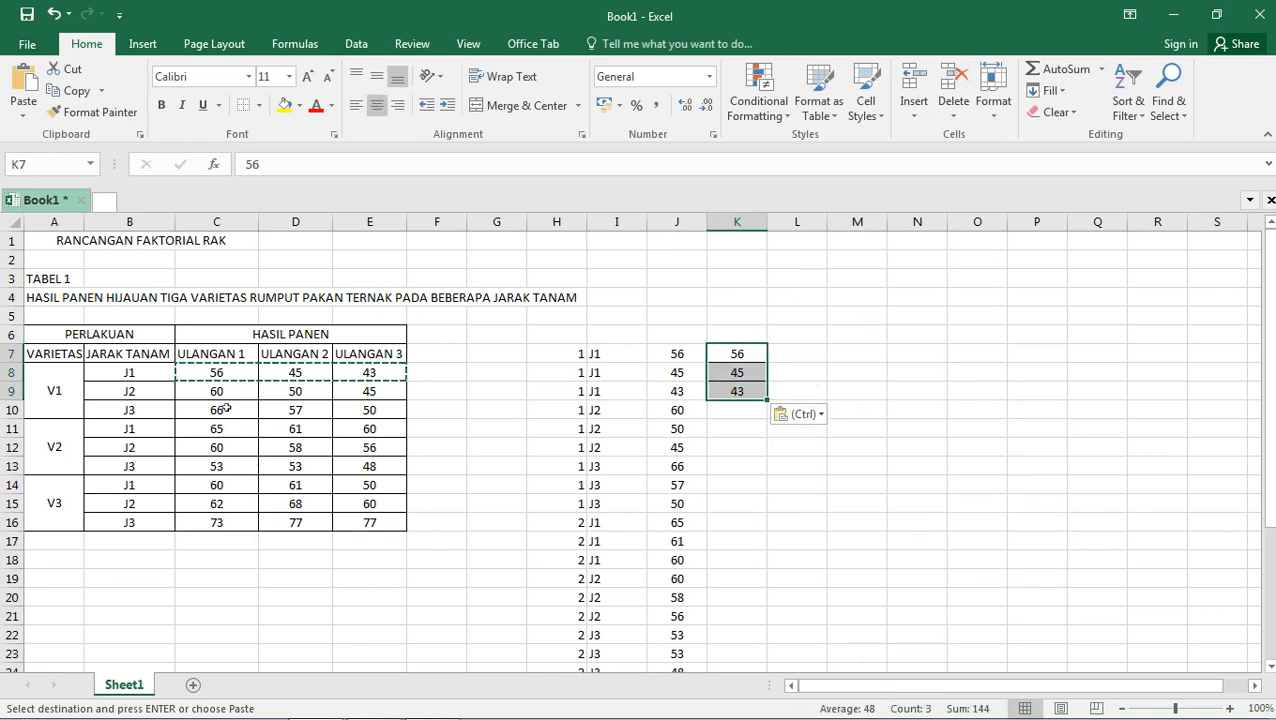
drag(218, 395, 365, 396)
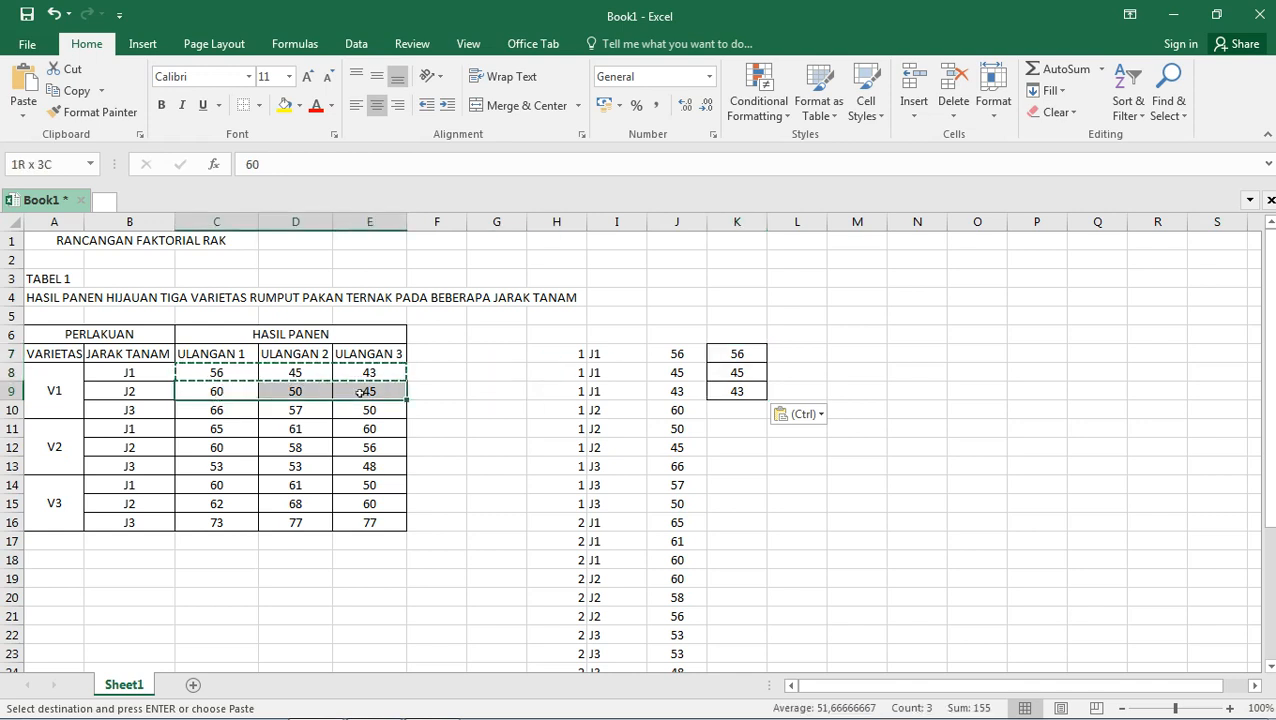
right_click(365, 398)
click(409, 352)
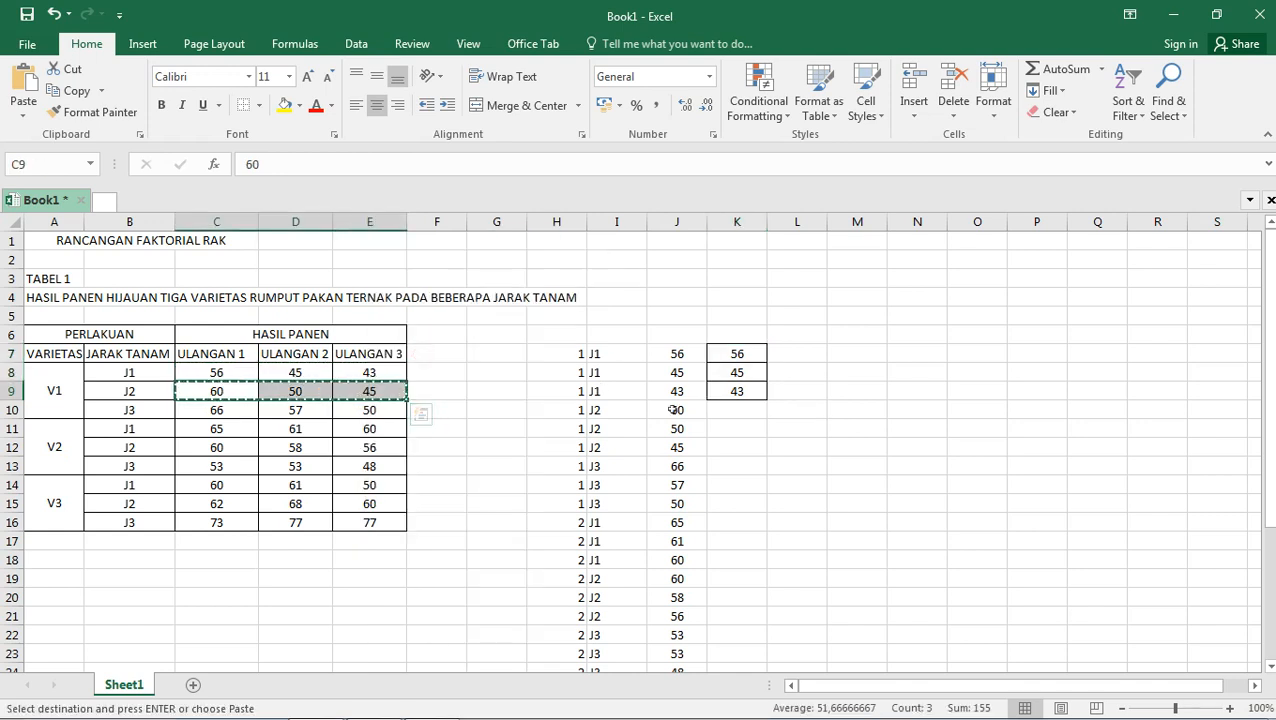
click(760, 413)
key(Escape)
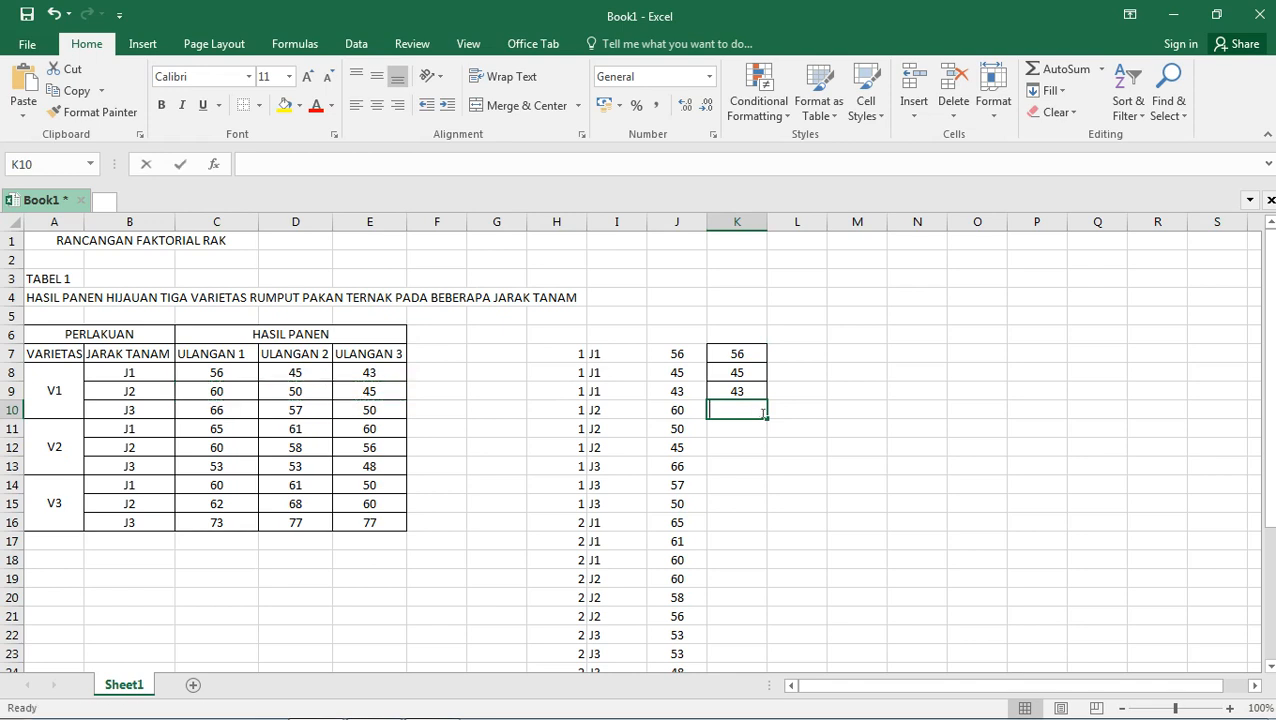
text(T)
key(BackSpace)
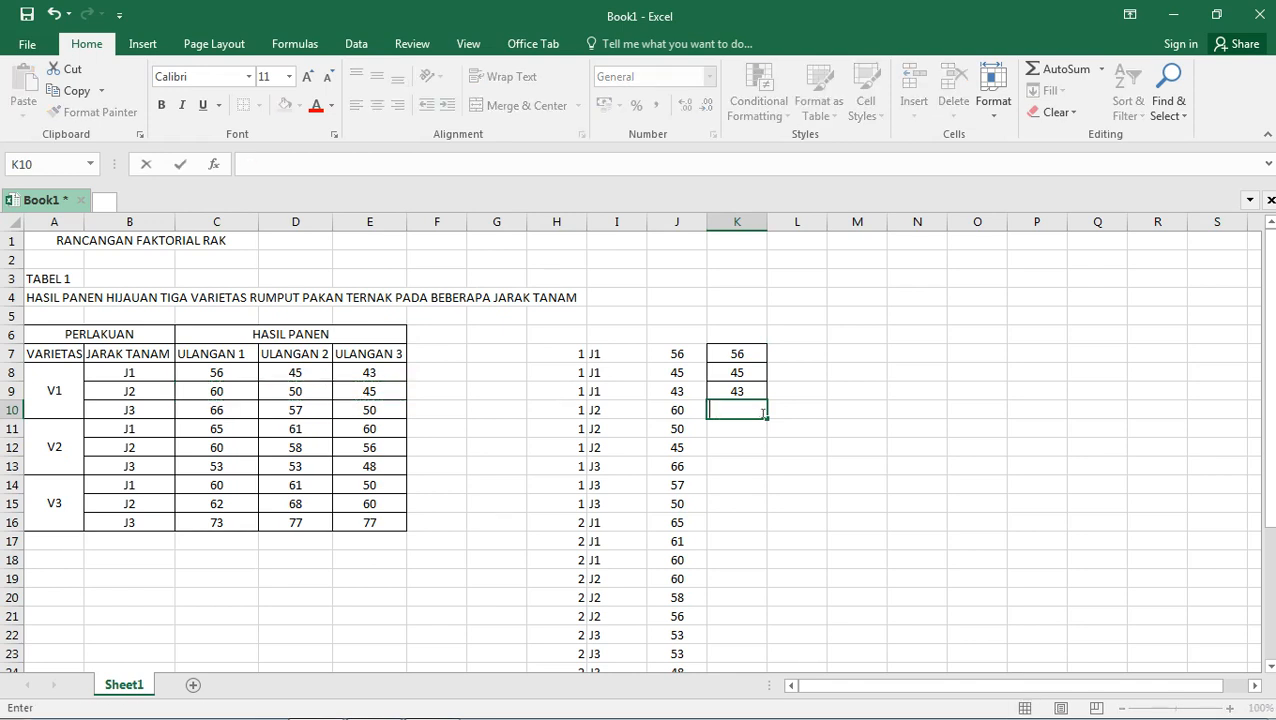
right_click(763, 412)
right_click(743, 412)
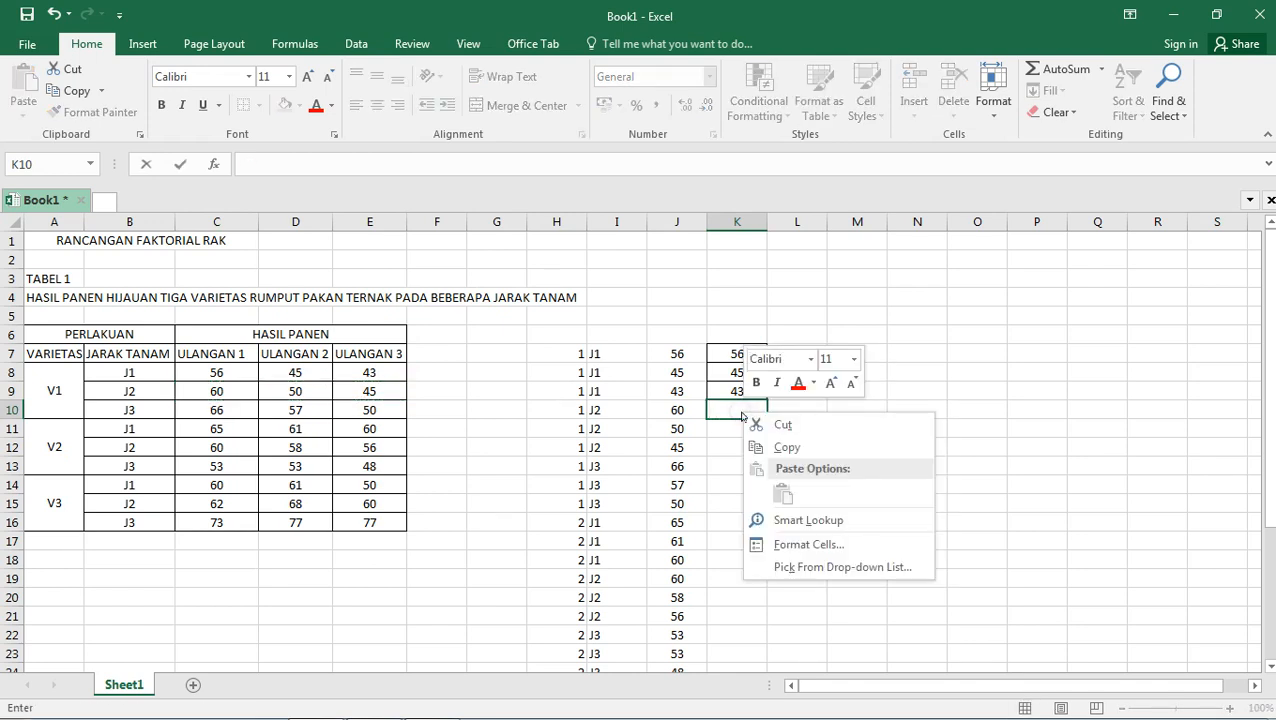
click(713, 466)
click(845, 410)
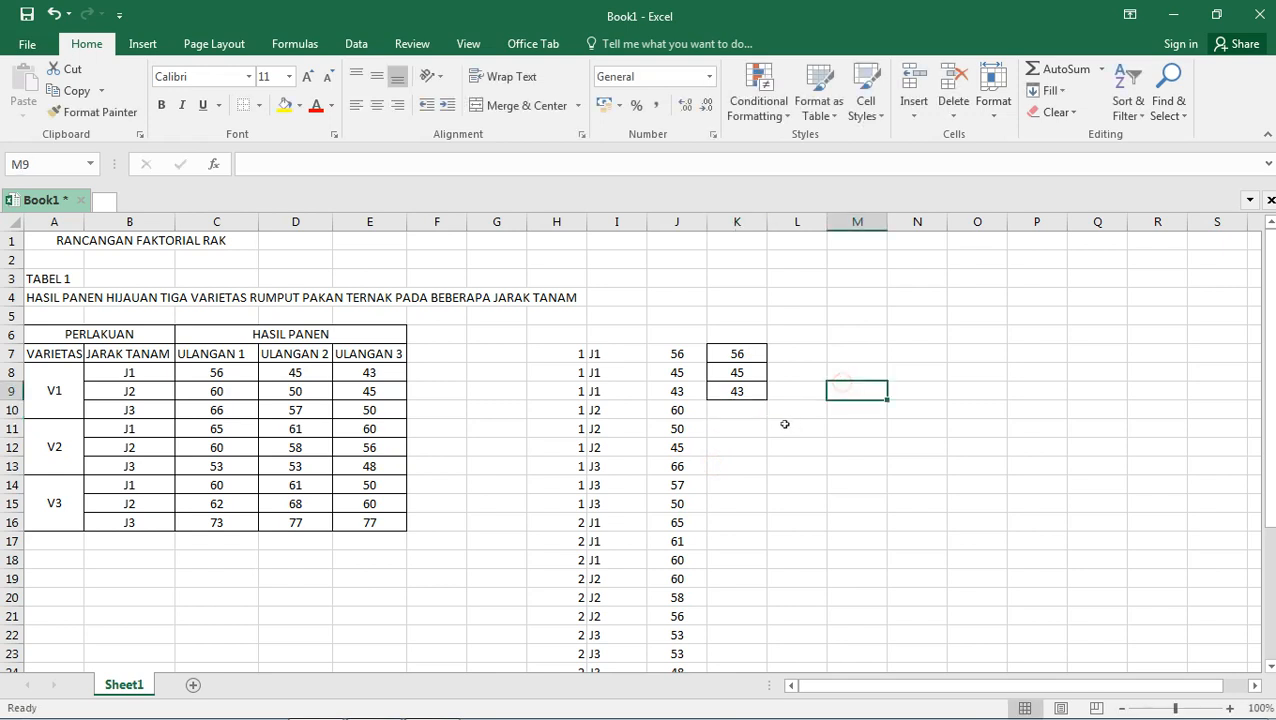
right_click(735, 413)
key(t)
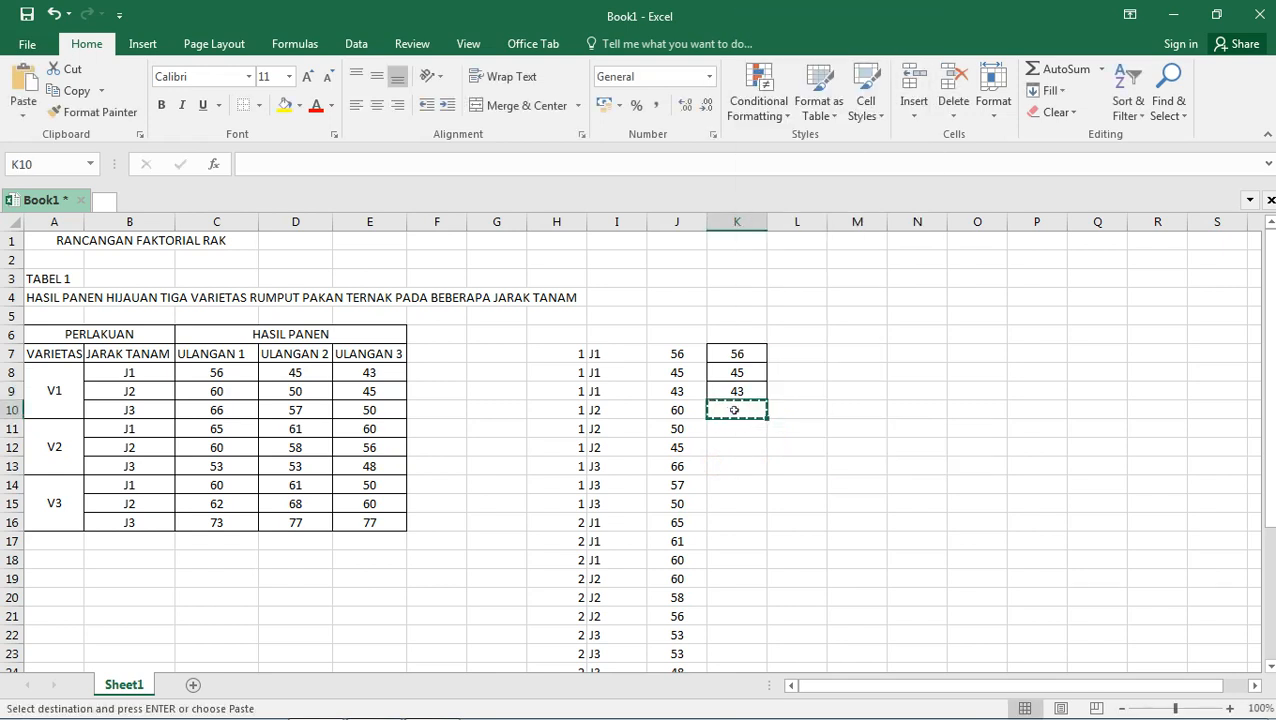
right_click(732, 414)
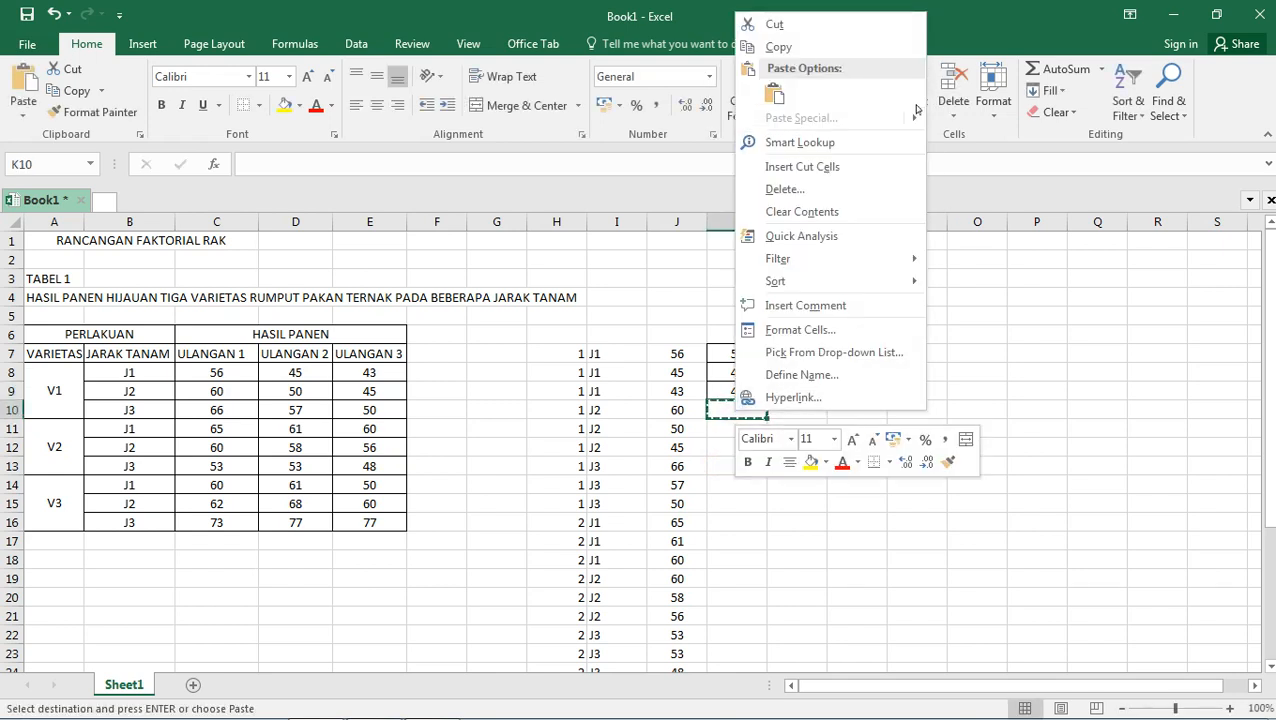
click(774, 596)
Copy the V1 J2 yields in C9:E9 and paste them transposed starting at K10.
drag(222, 395, 383, 392)
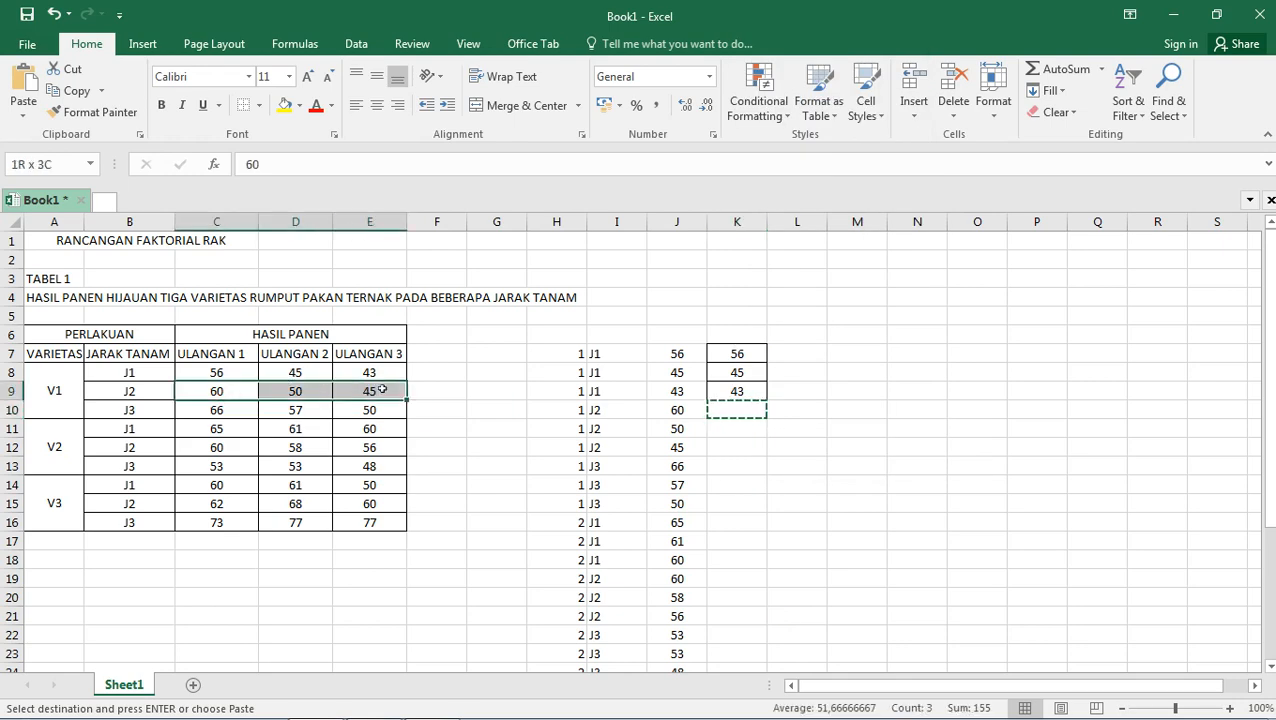
right_click(383, 392)
click(453, 356)
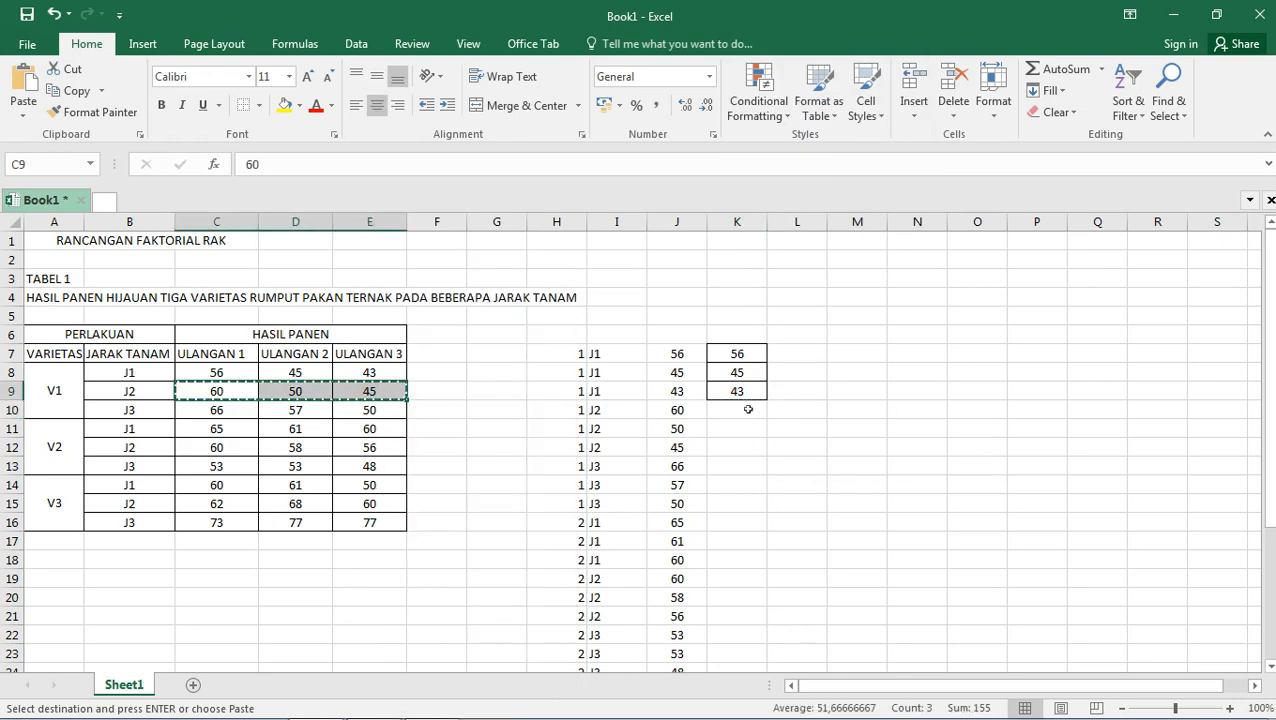
right_click(745, 414)
key(Down)
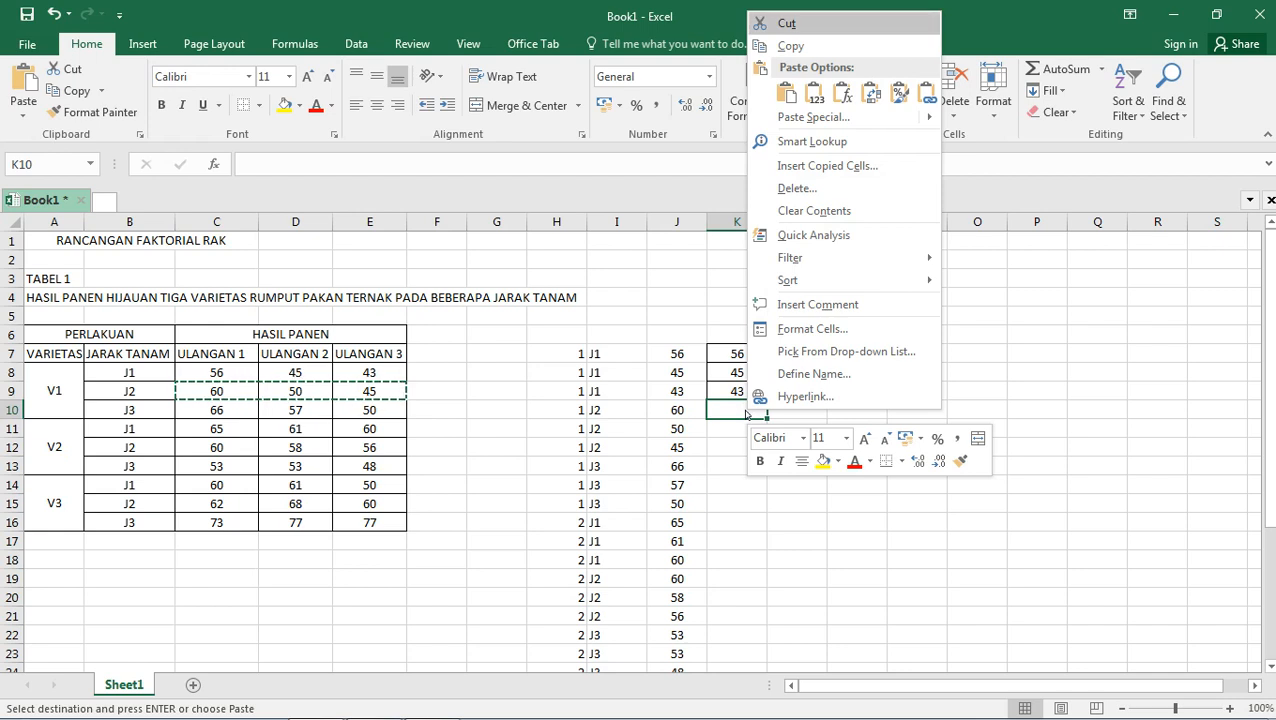
click(871, 93)
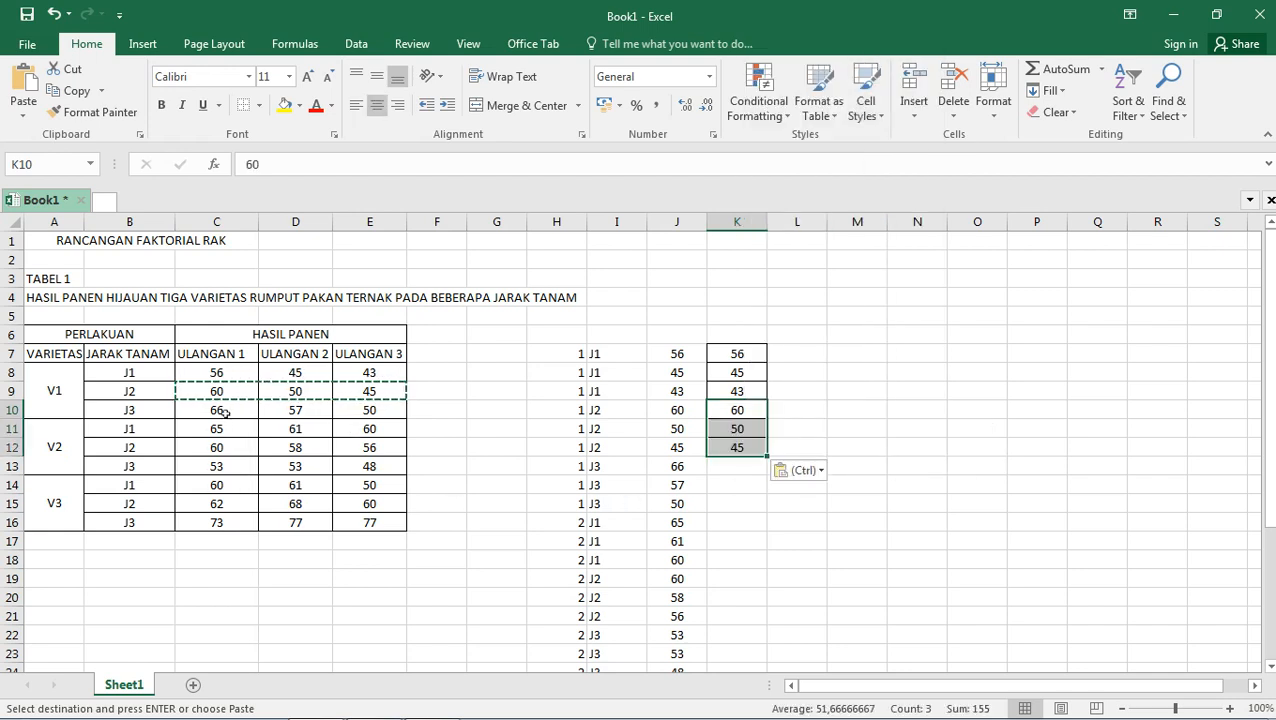
Copy the V1 J3 yields in C10:E10 and paste them transposed starting at K13.
drag(224, 413, 366, 412)
right_click(366, 412)
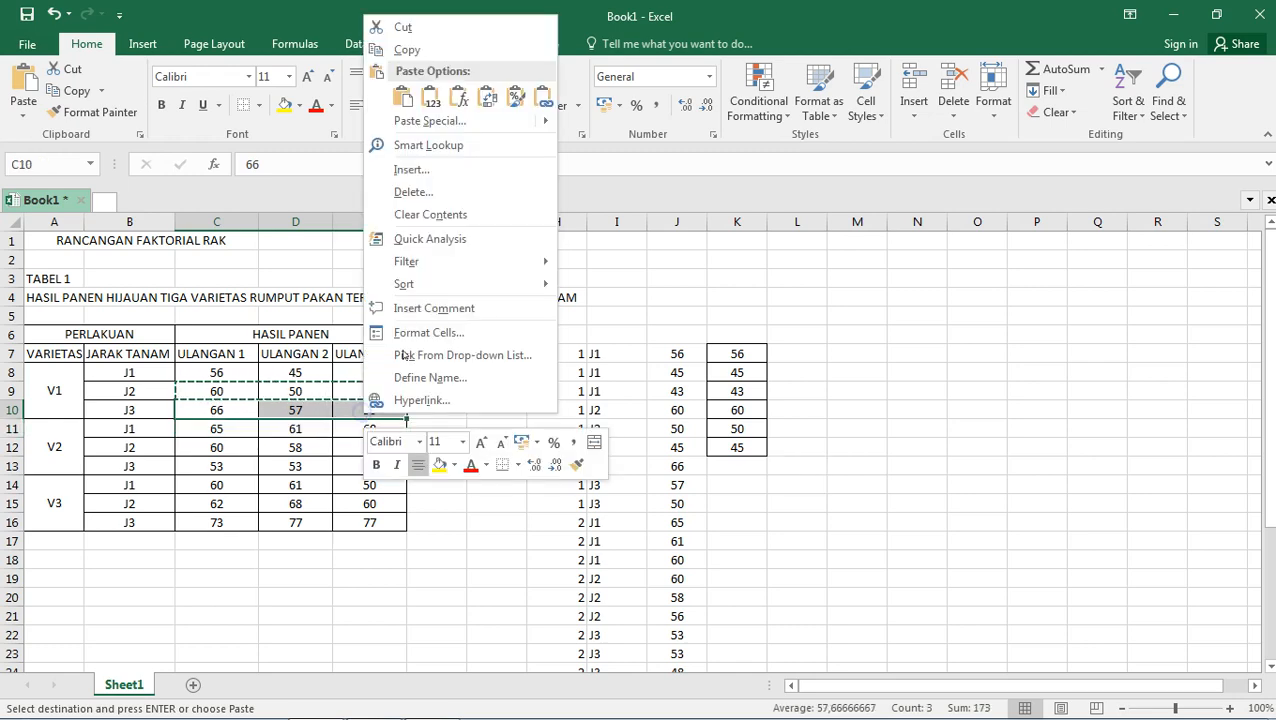
click(416, 50)
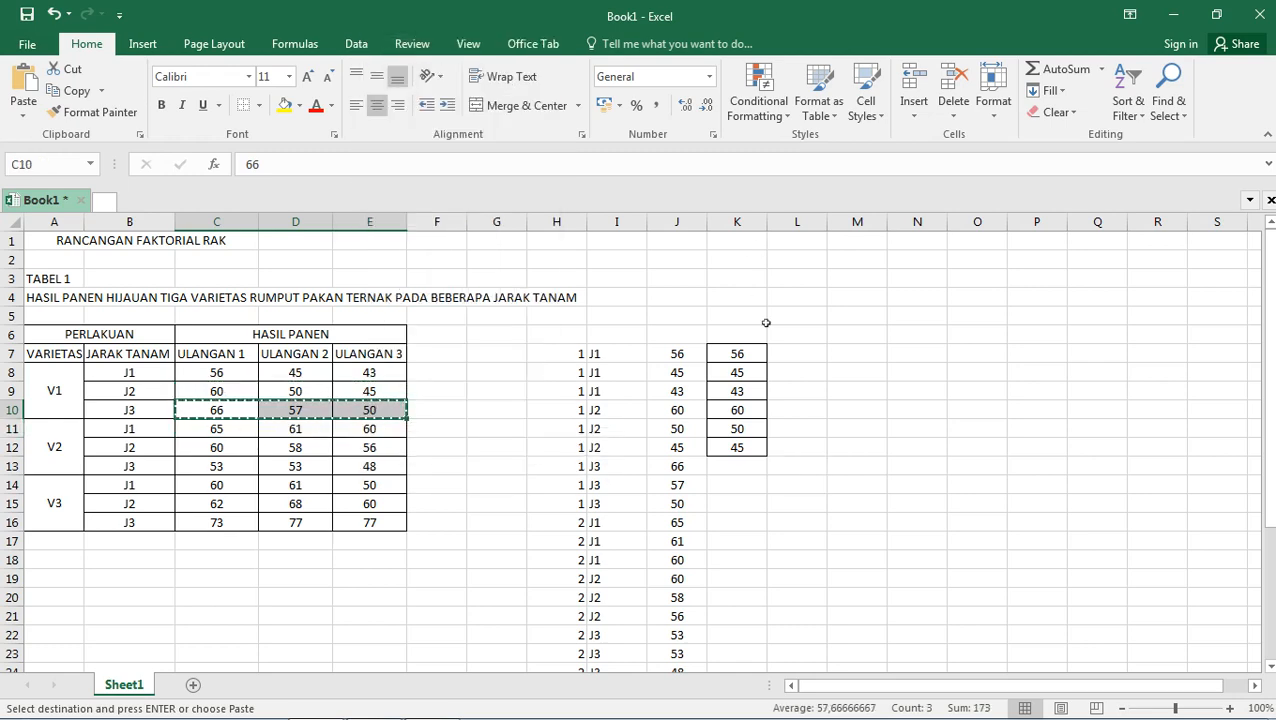
right_click(745, 463)
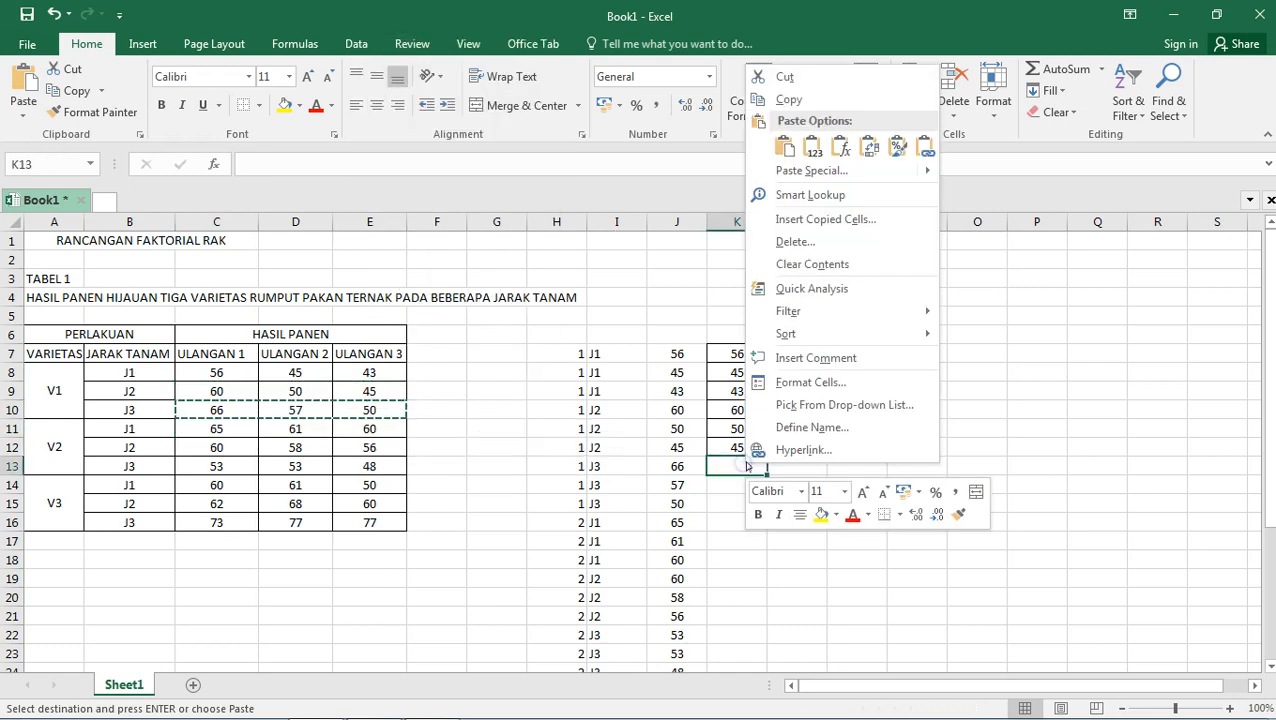
click(869, 147)
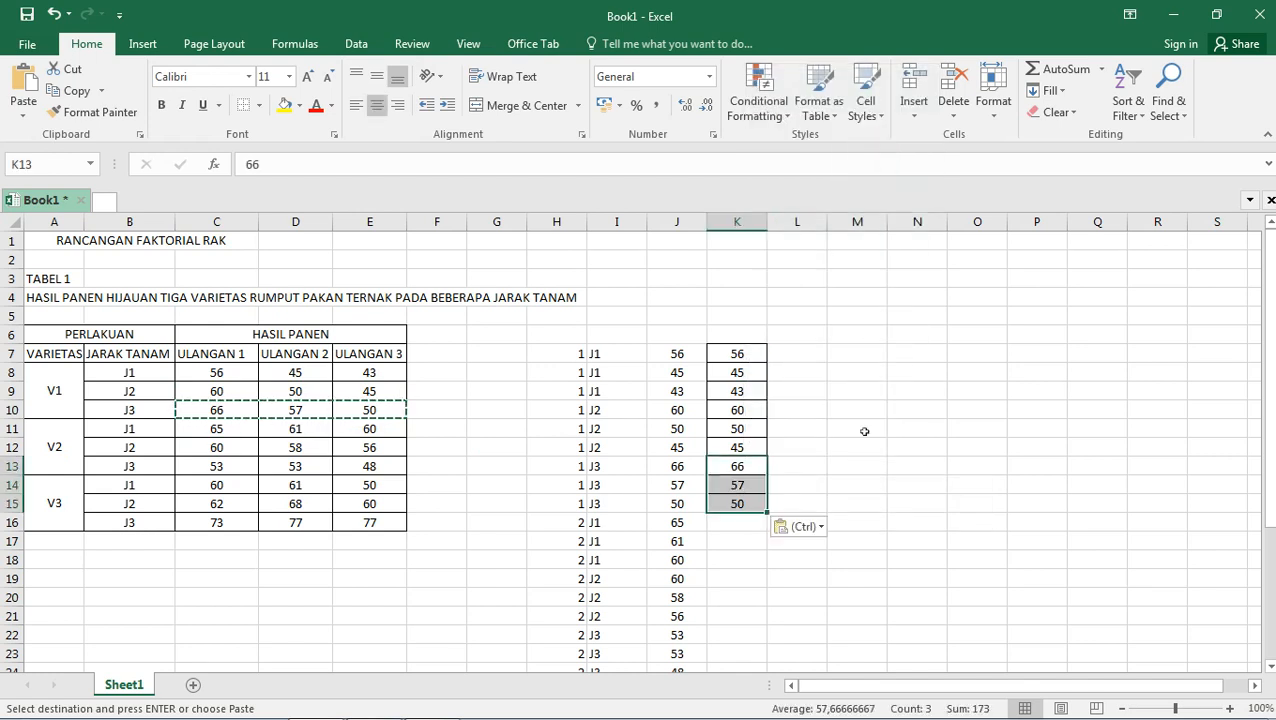
Clear the transposed yield values from K7:K15.
click(670, 353)
key(shift+Down)
key(shift+Down)
key(shift+Down)
key(shift+Down)
key(shift+Down)
key(shift+Down)
key(shift+Down)
key(shift+Down)
key(shift+Down)
key(shift+Down)
key(shift+Down)
key(shift+Down)
key(shift+Down)
key(shift+Down)
key(shift+Down)
key(shift+Down)
drag(737, 353, 745, 511)
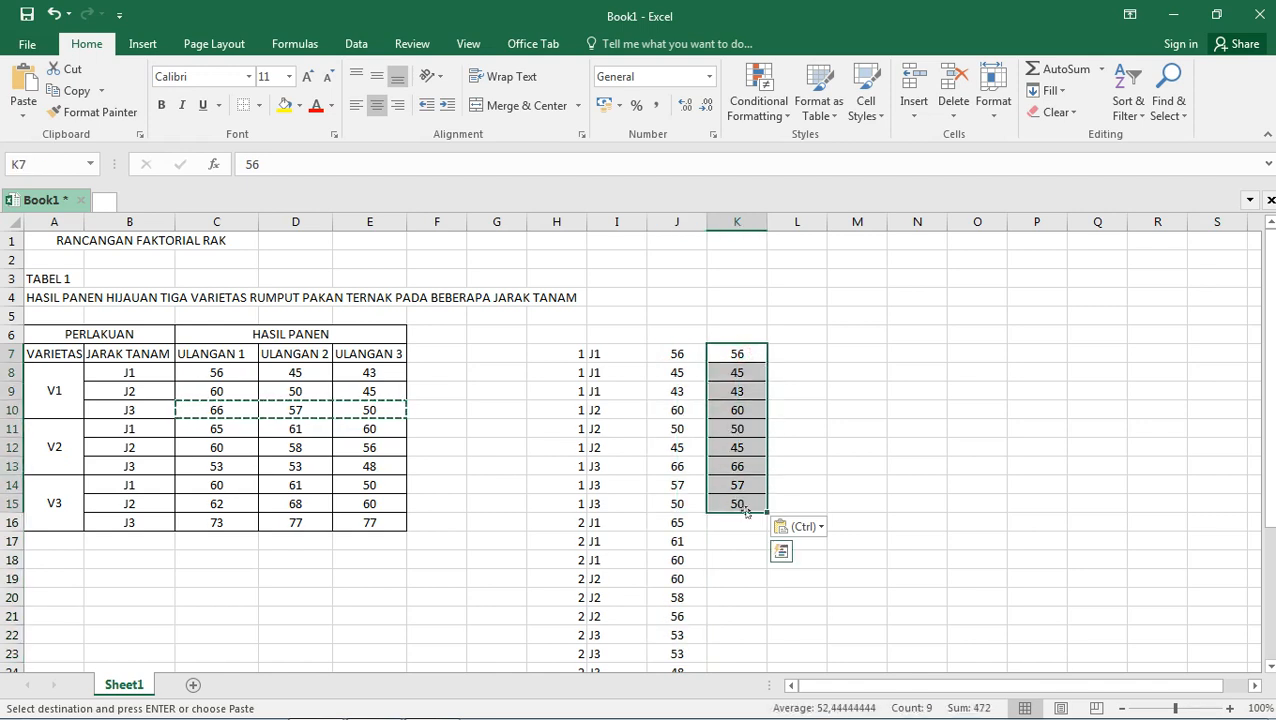
key(Delete)
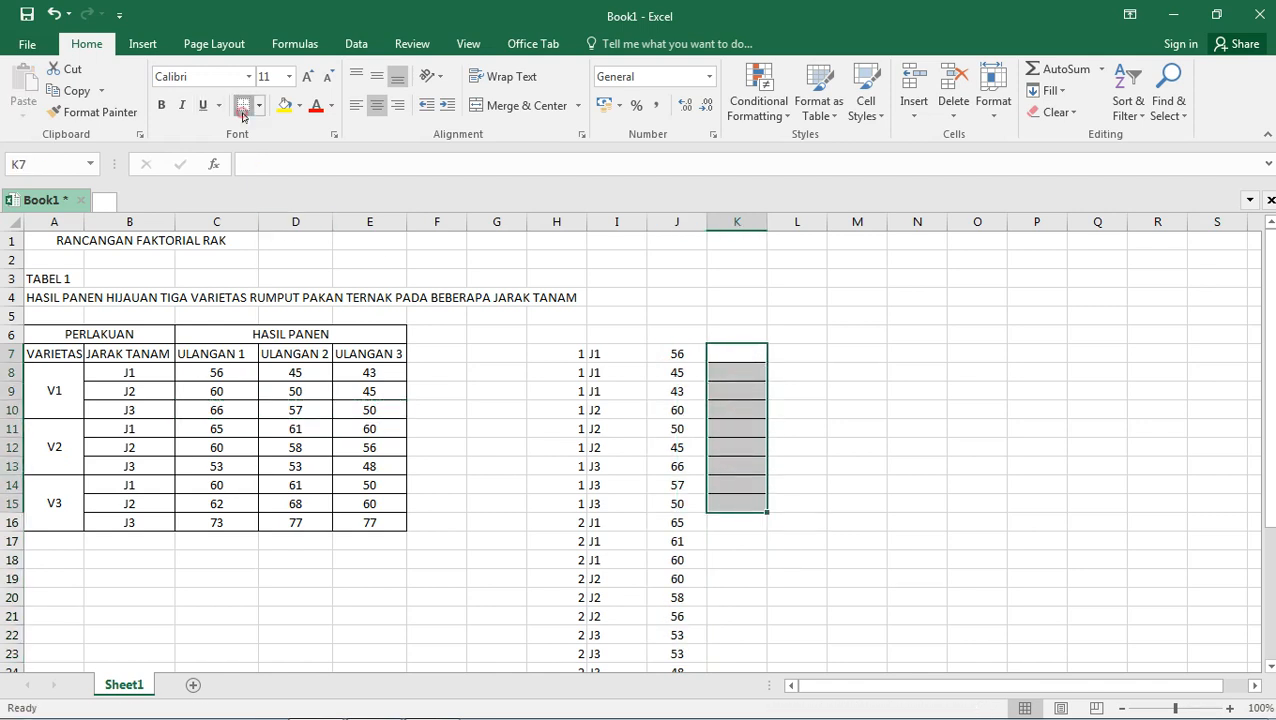
click(866, 388)
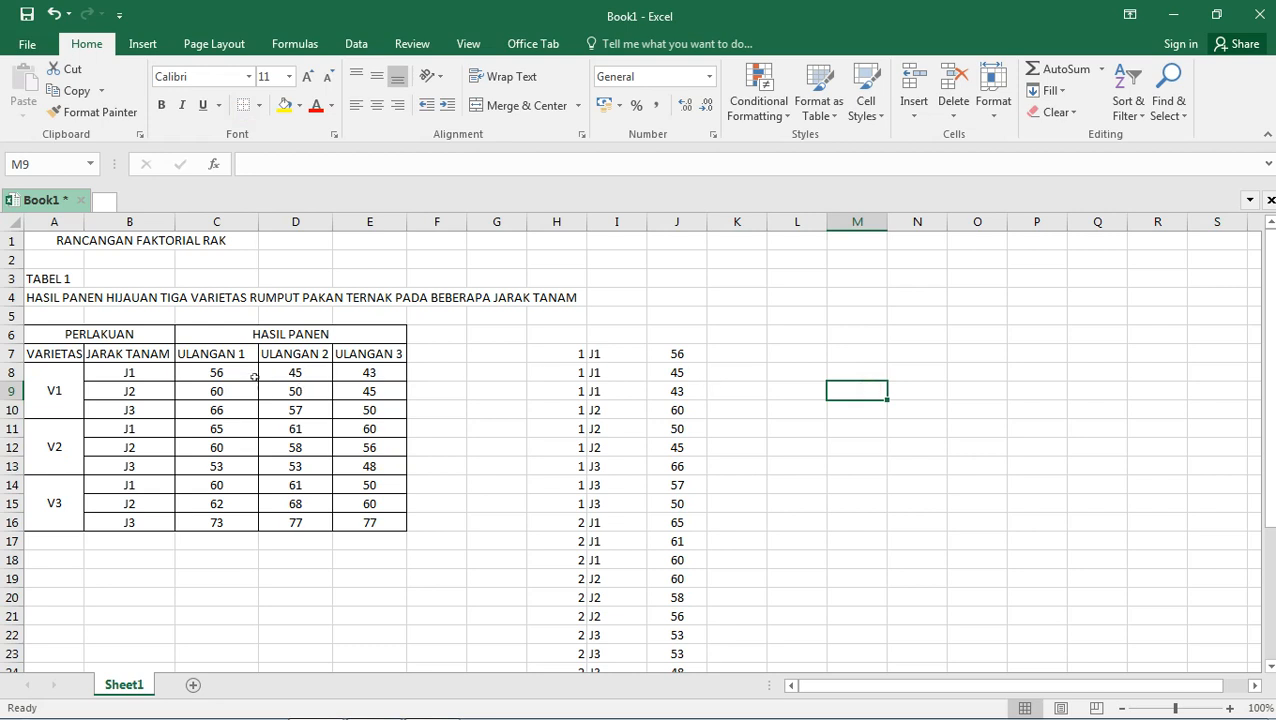
Add column headers V, J and U above the variety, spacing and yield columns in H6:J6.
drag(688, 360, 680, 597)
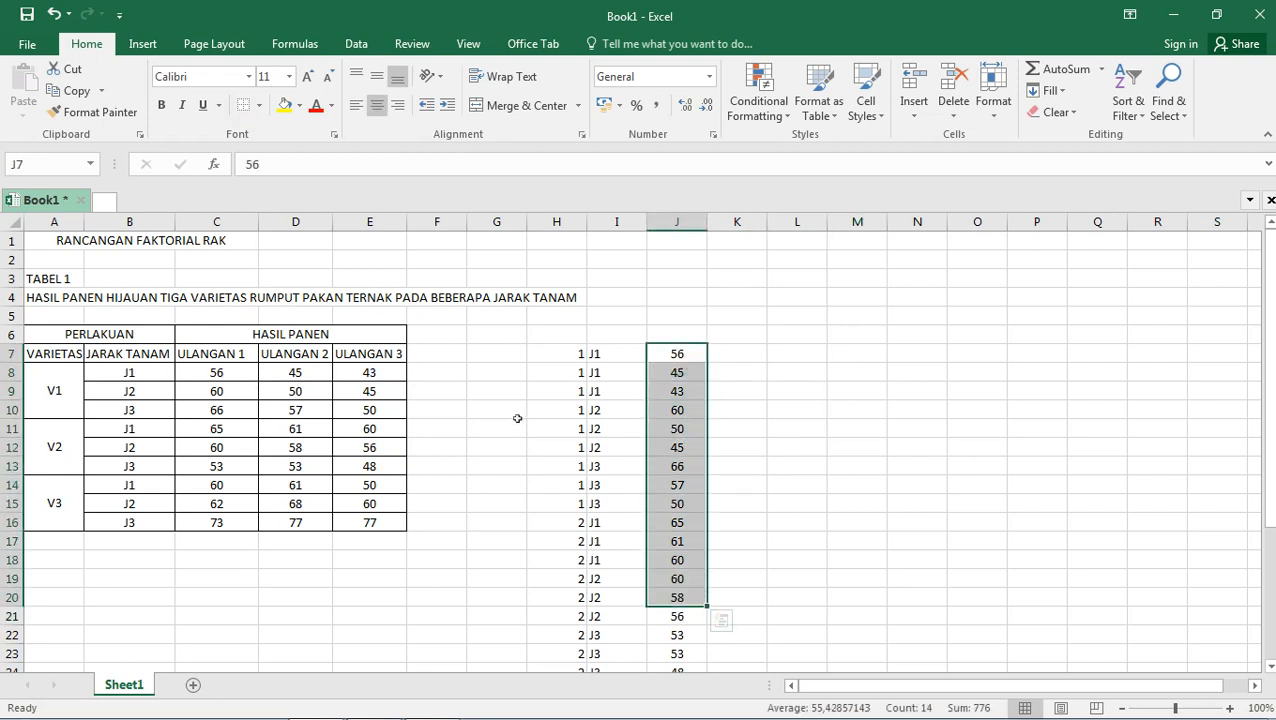
drag(564, 356, 596, 525)
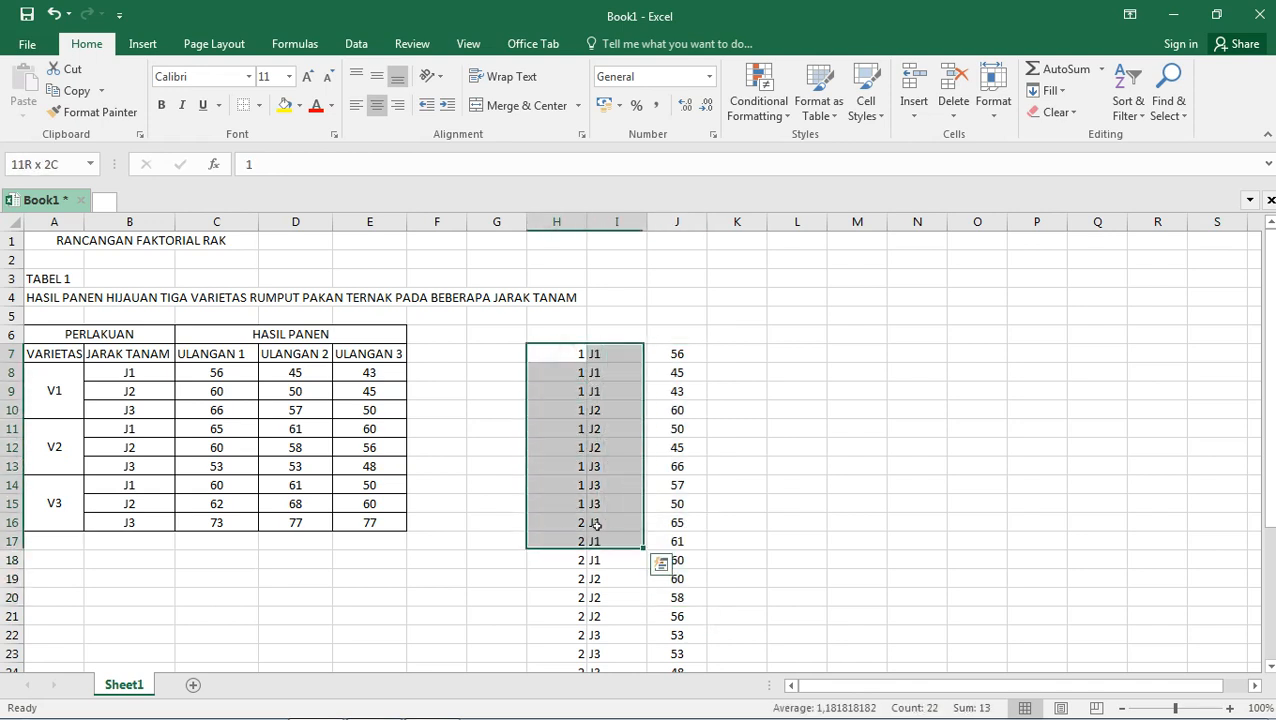
click(556, 425)
drag(558, 358, 558, 450)
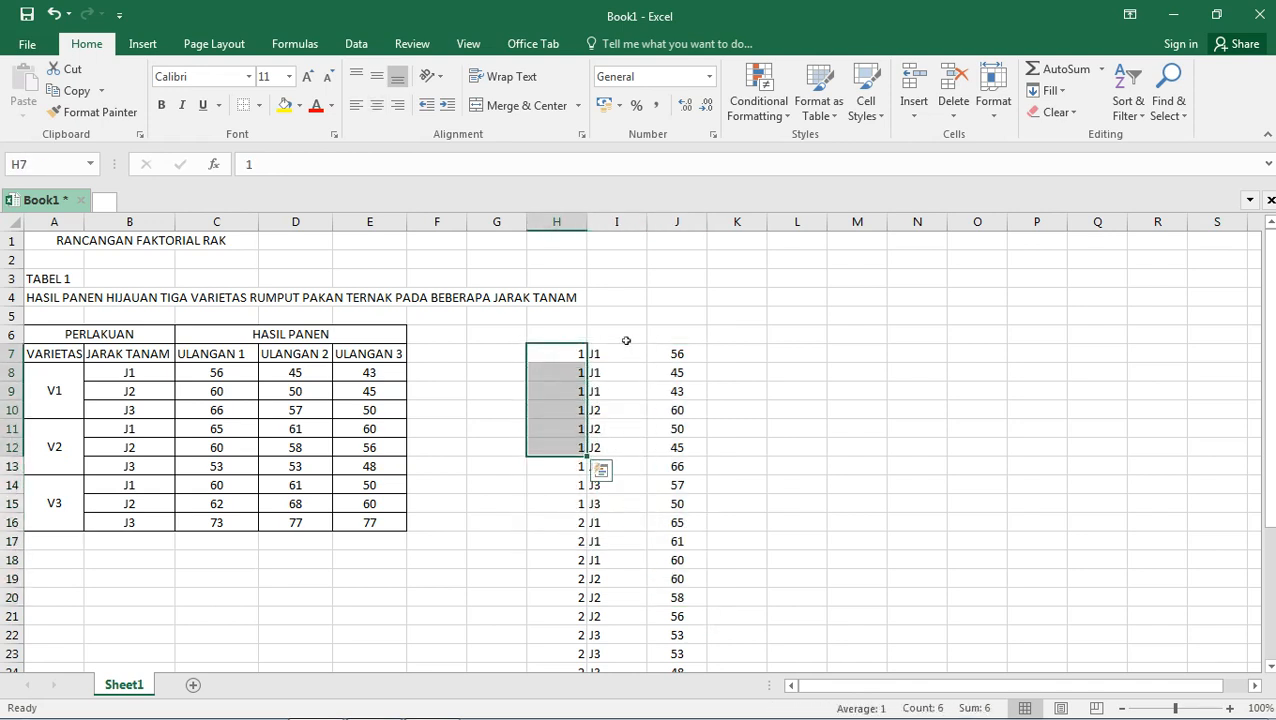
drag(616, 354, 616, 488)
click(553, 333)
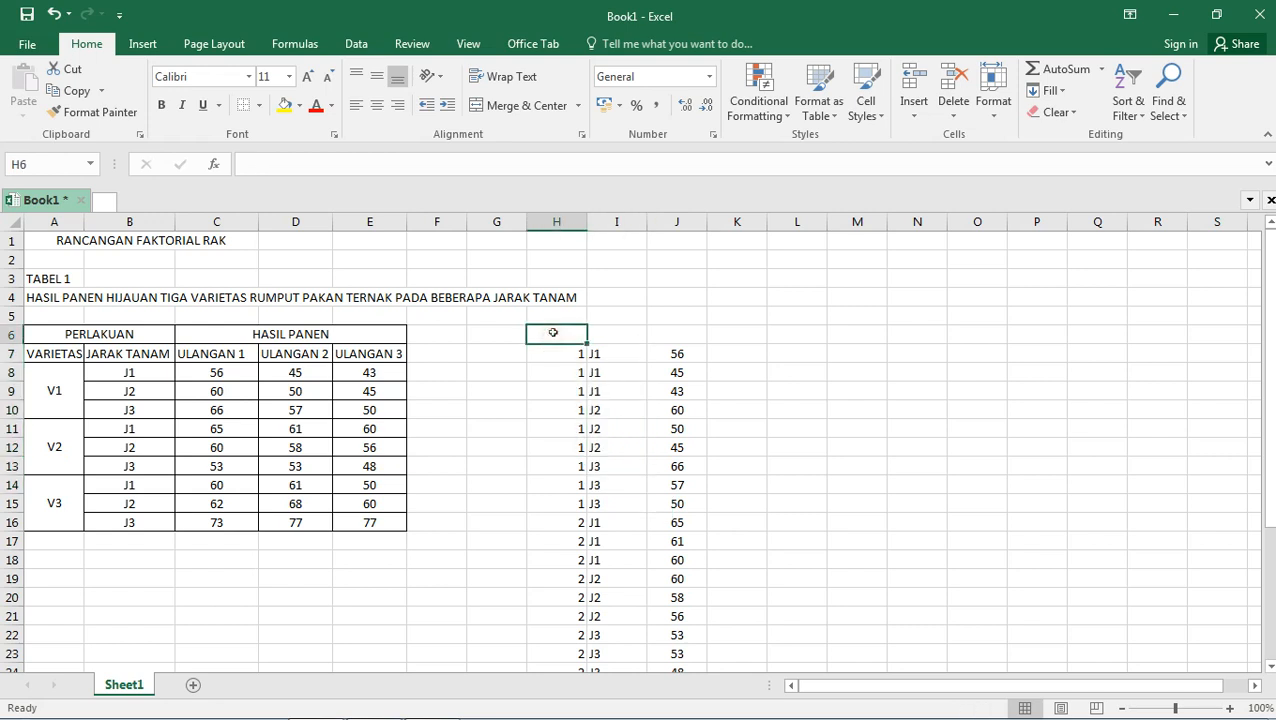
text(V)
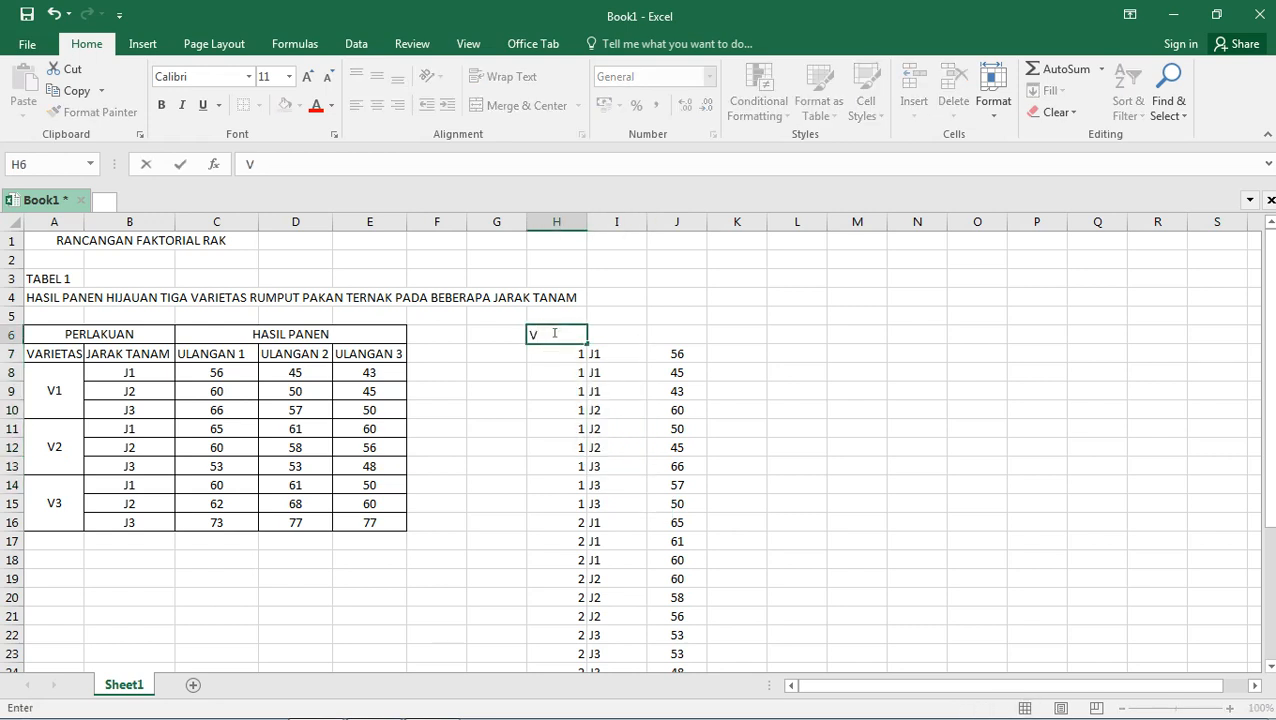
click(625, 338)
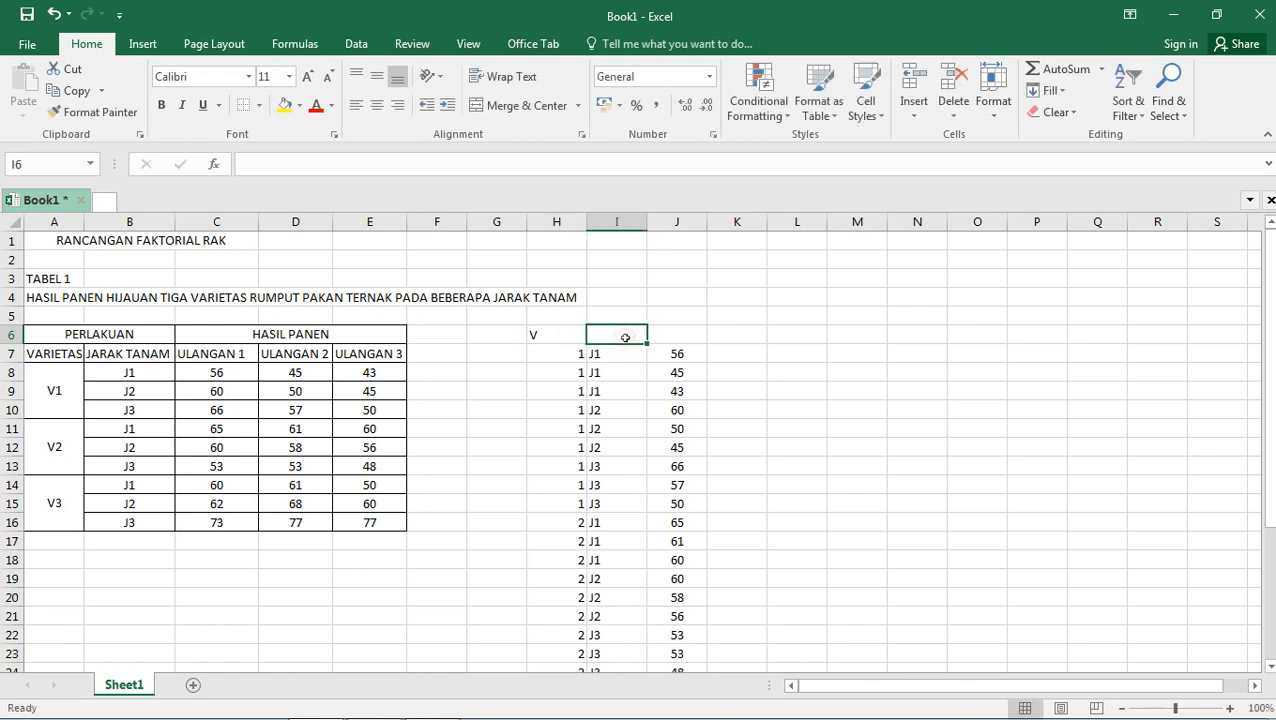
text(J)
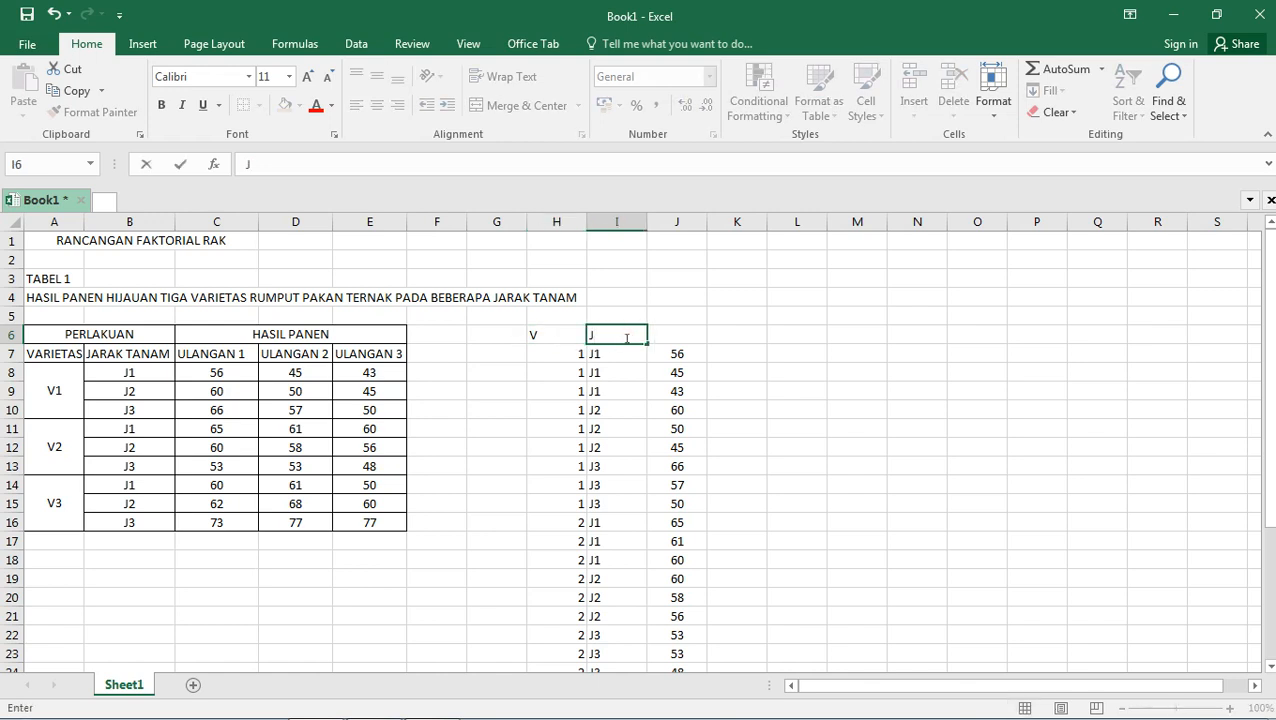
click(695, 332)
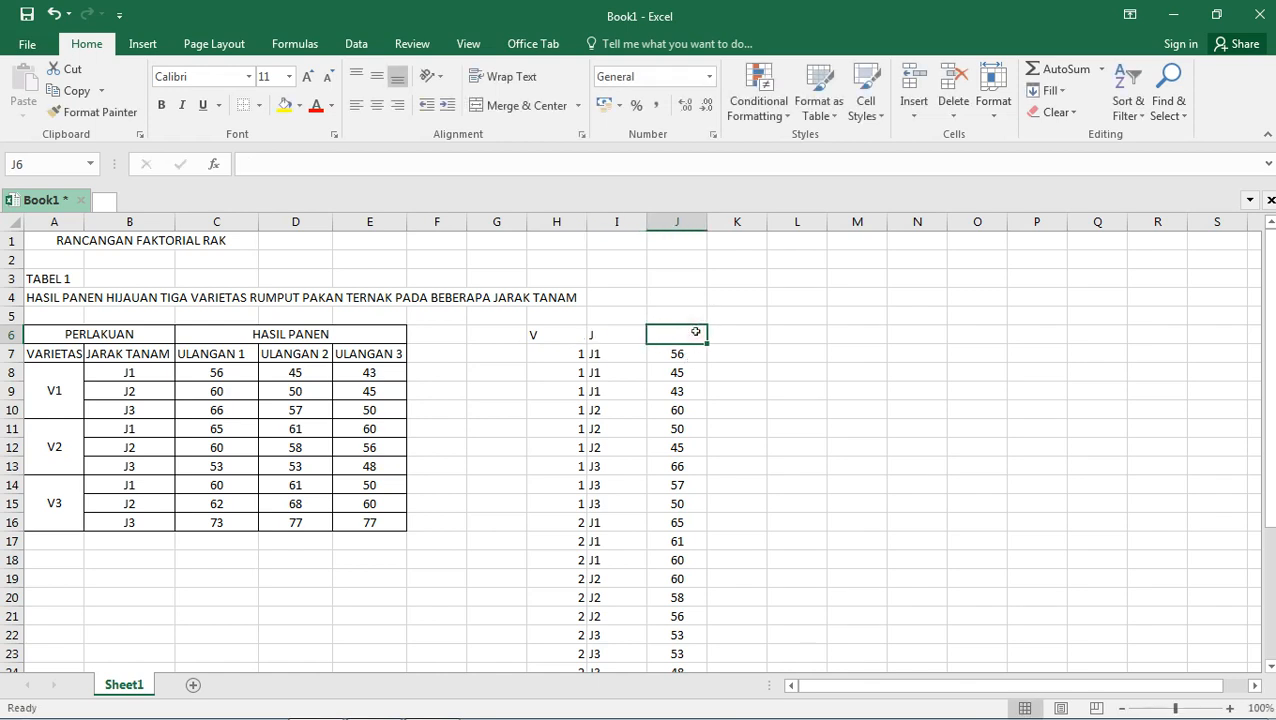
text(U)
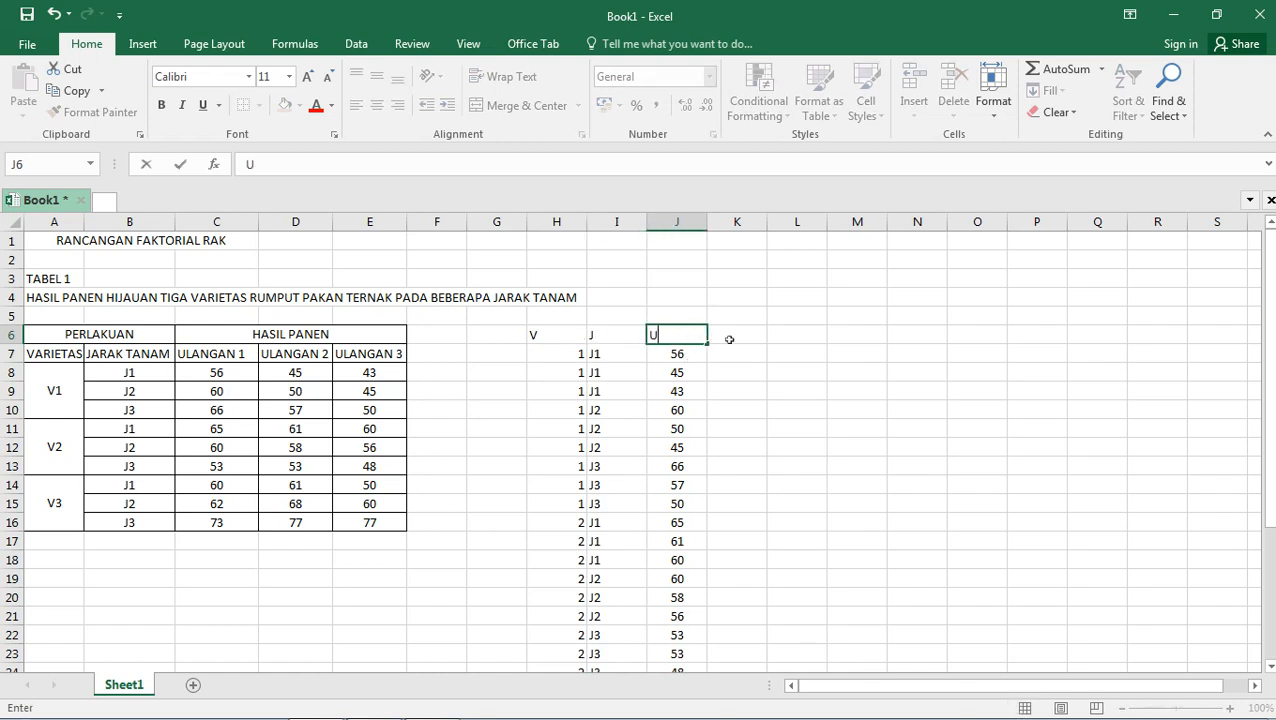
click(745, 344)
Compare the variety codes in column H with the V1 yield rows of the original table.
scroll(566, 345, down, 1)
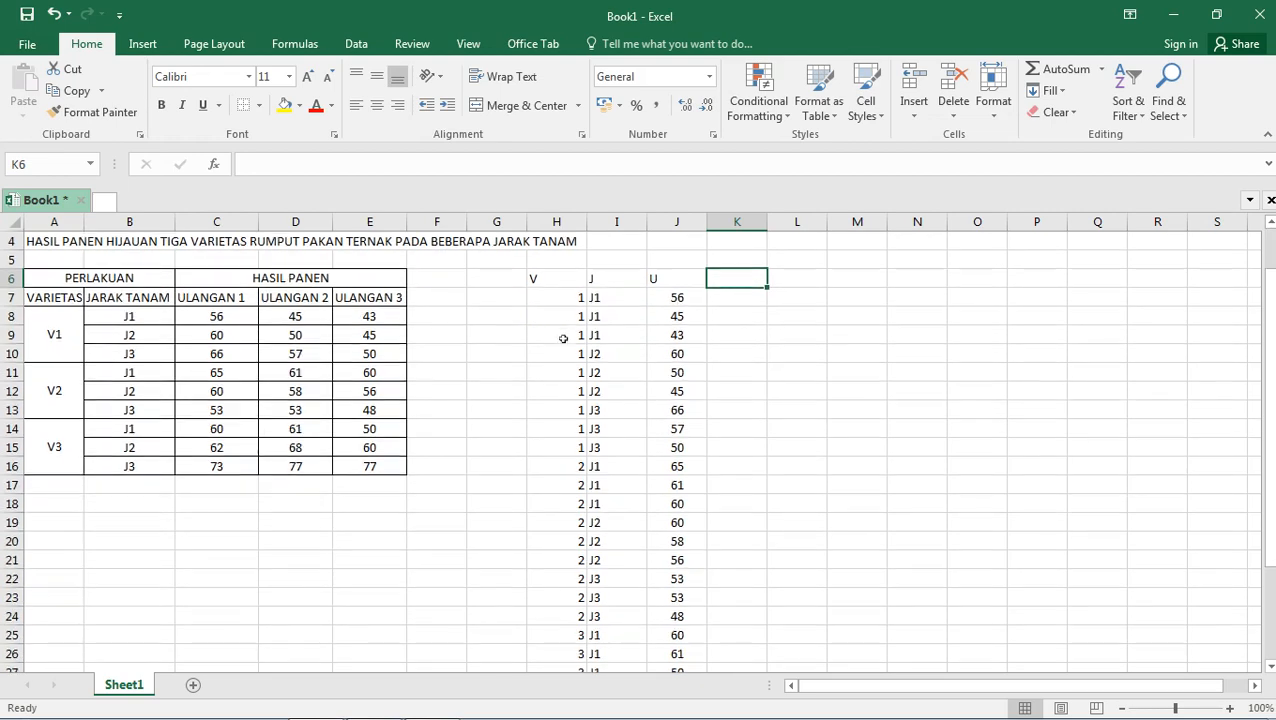
drag(572, 292, 560, 447)
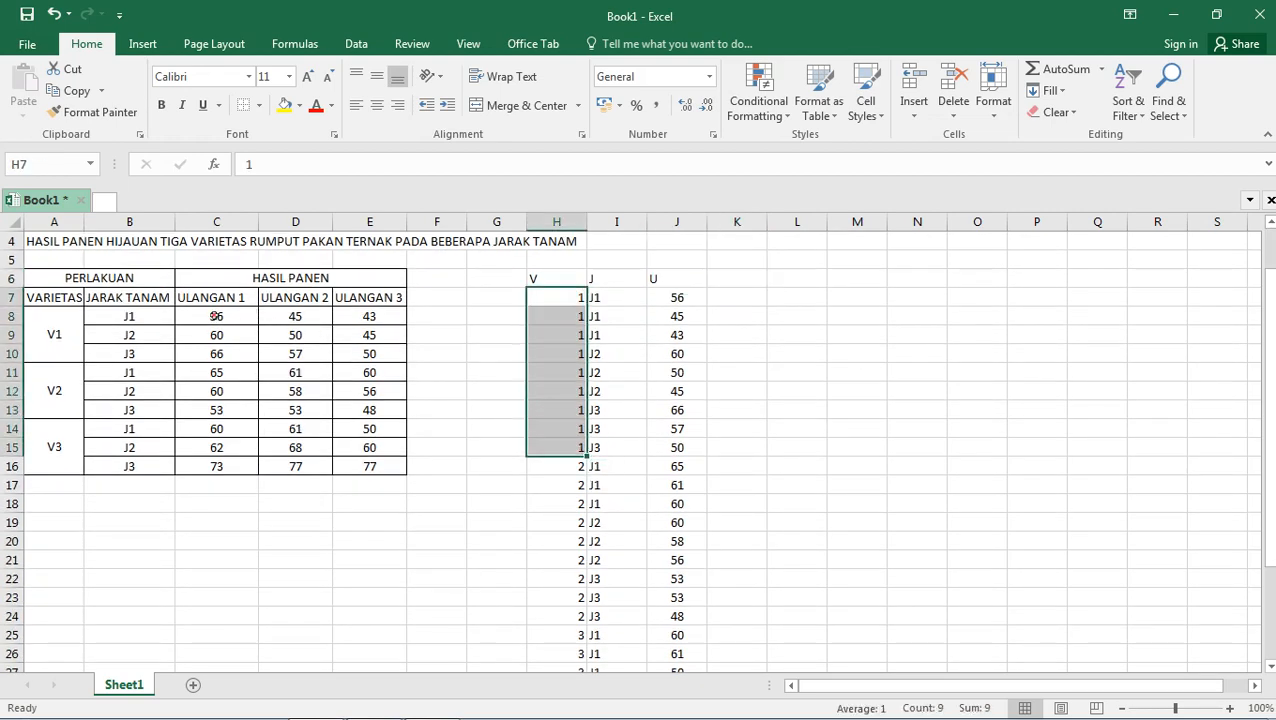
drag(216, 318, 365, 316)
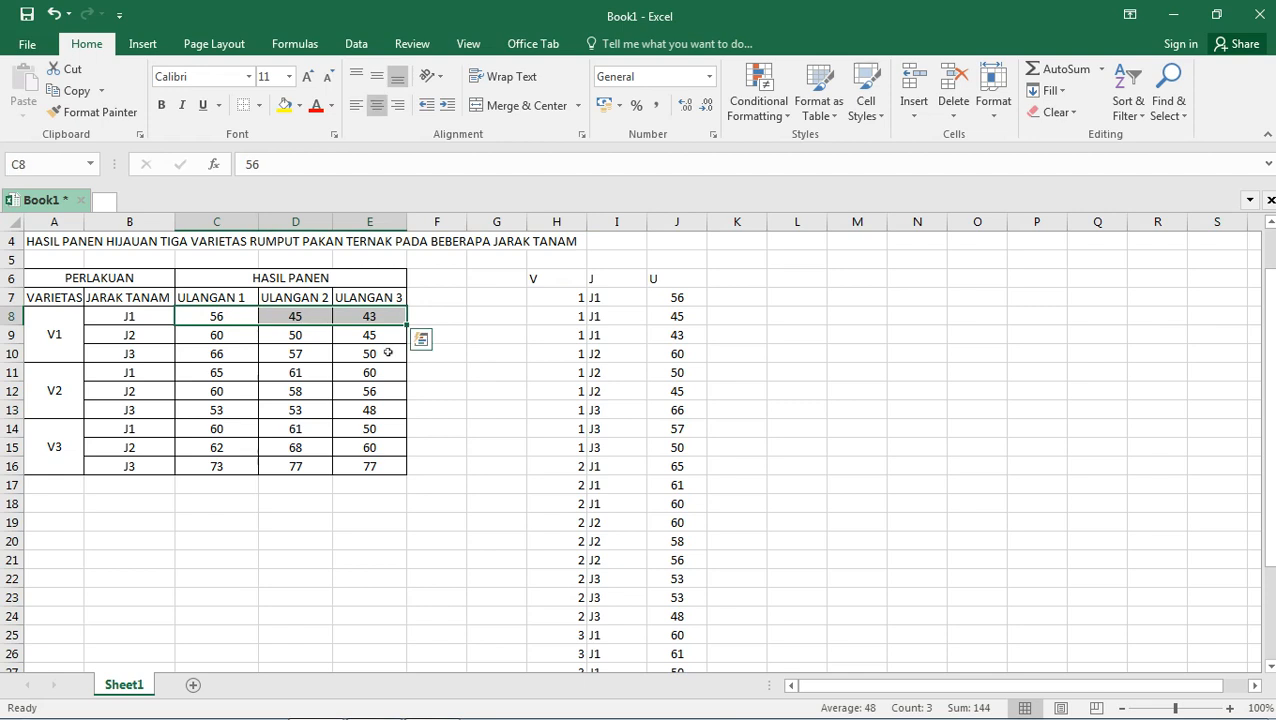
click(252, 355)
drag(274, 357, 383, 346)
drag(380, 347, 366, 334)
click(215, 354)
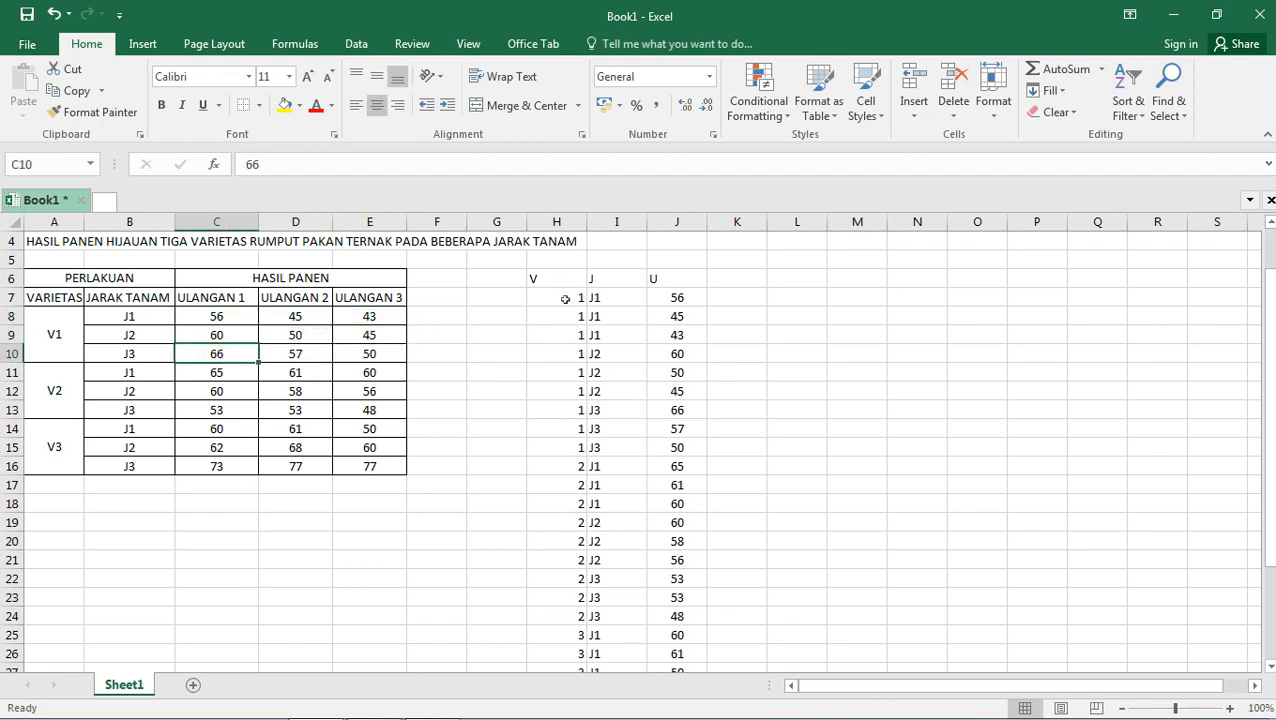
drag(572, 297, 570, 450)
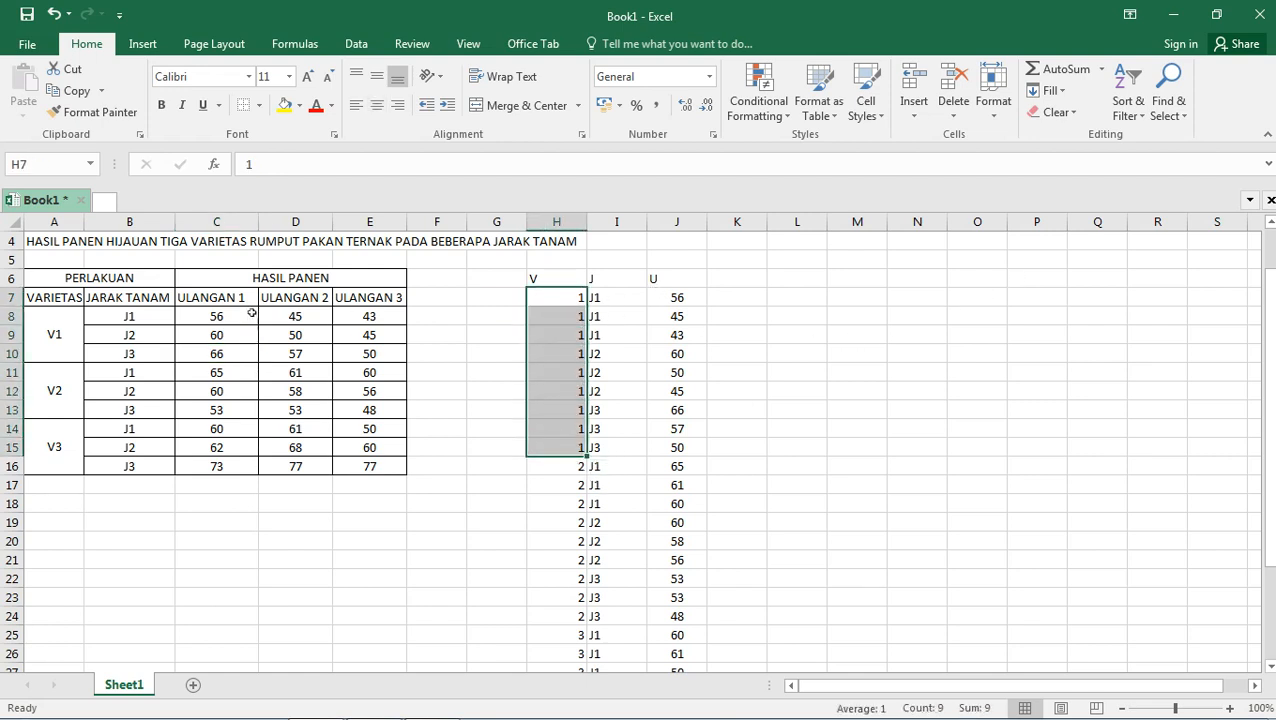
click(54, 336)
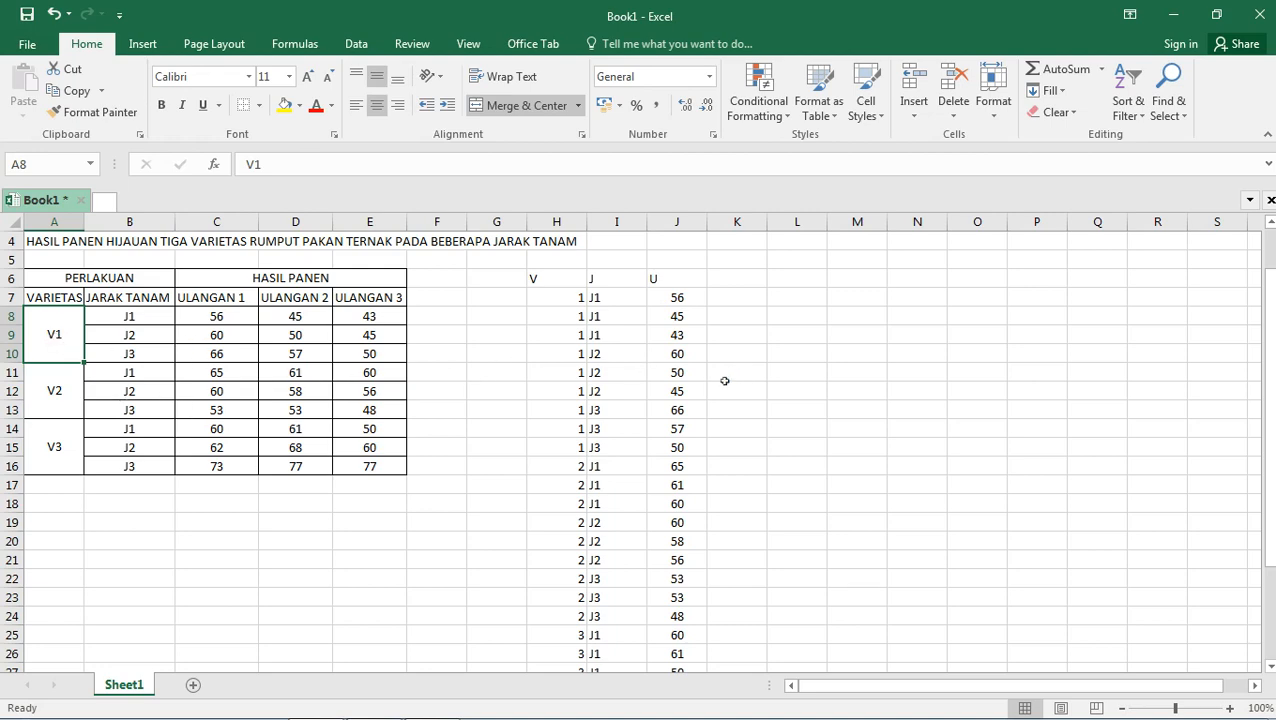
Review the variety and spacing codes down columns H and I against the original table.
scroll(370, 410, down, 1)
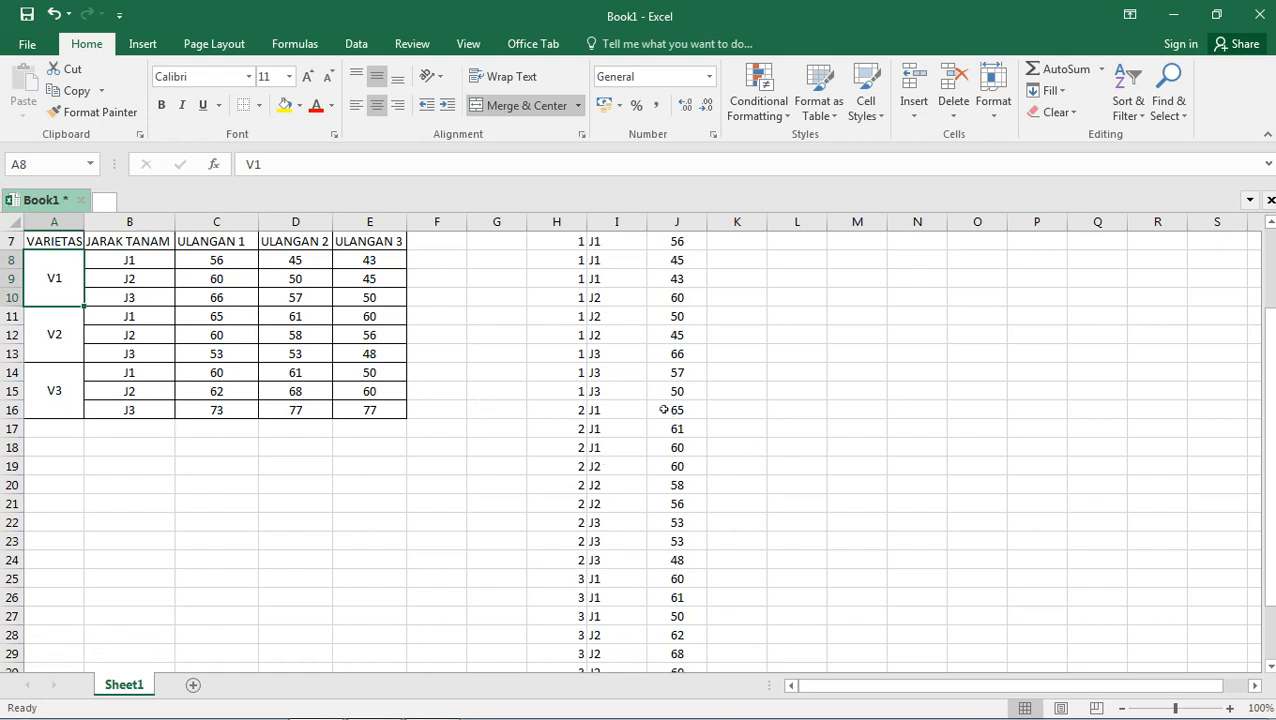
click(570, 245)
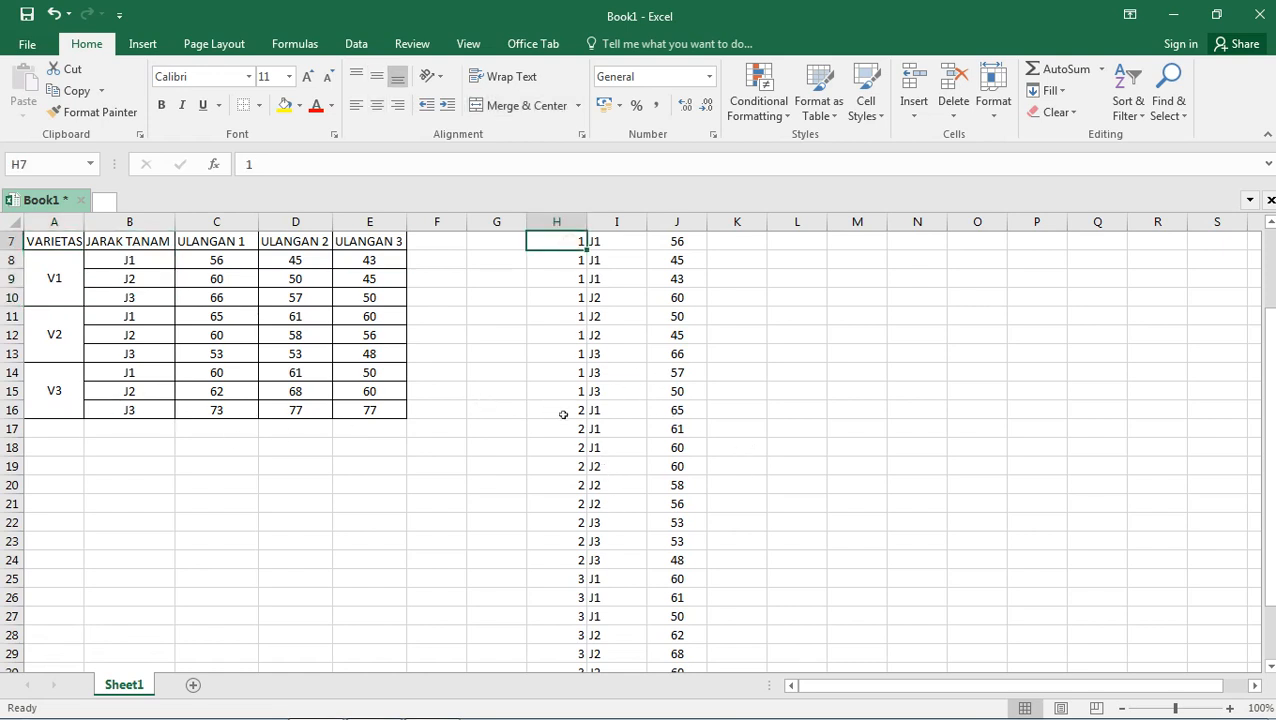
click(561, 412)
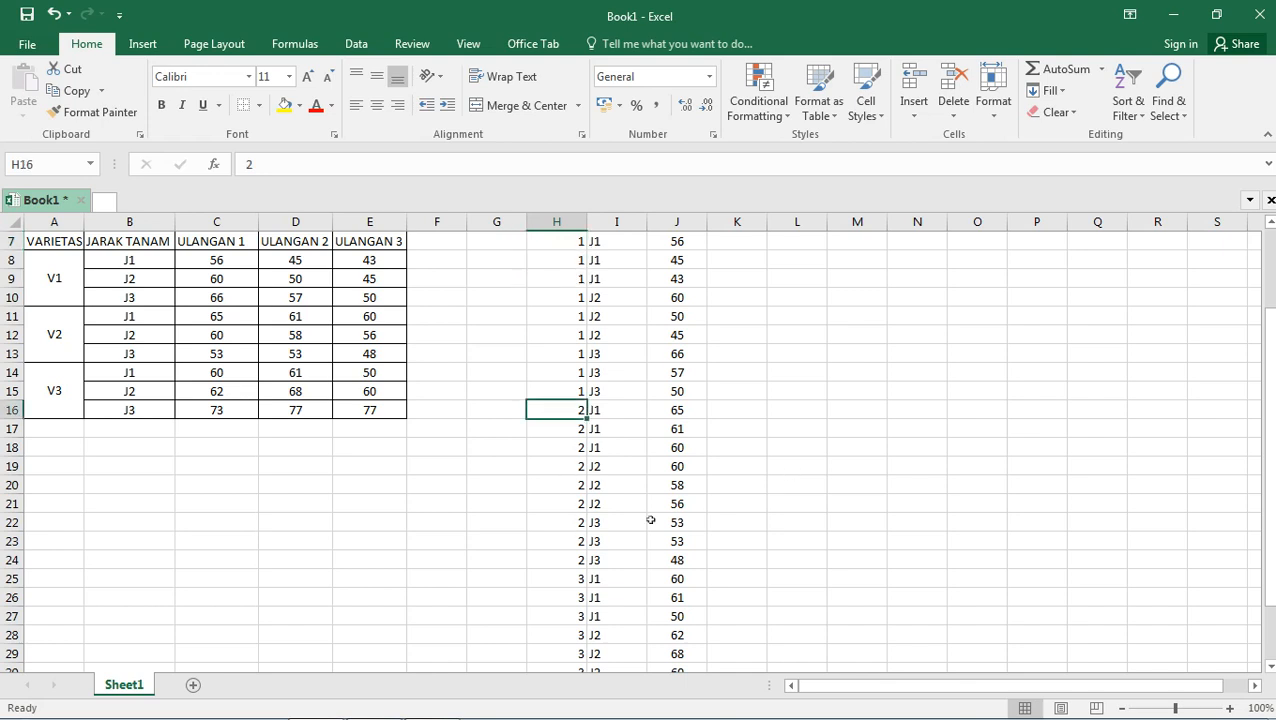
scroll(886, 443, up, 2)
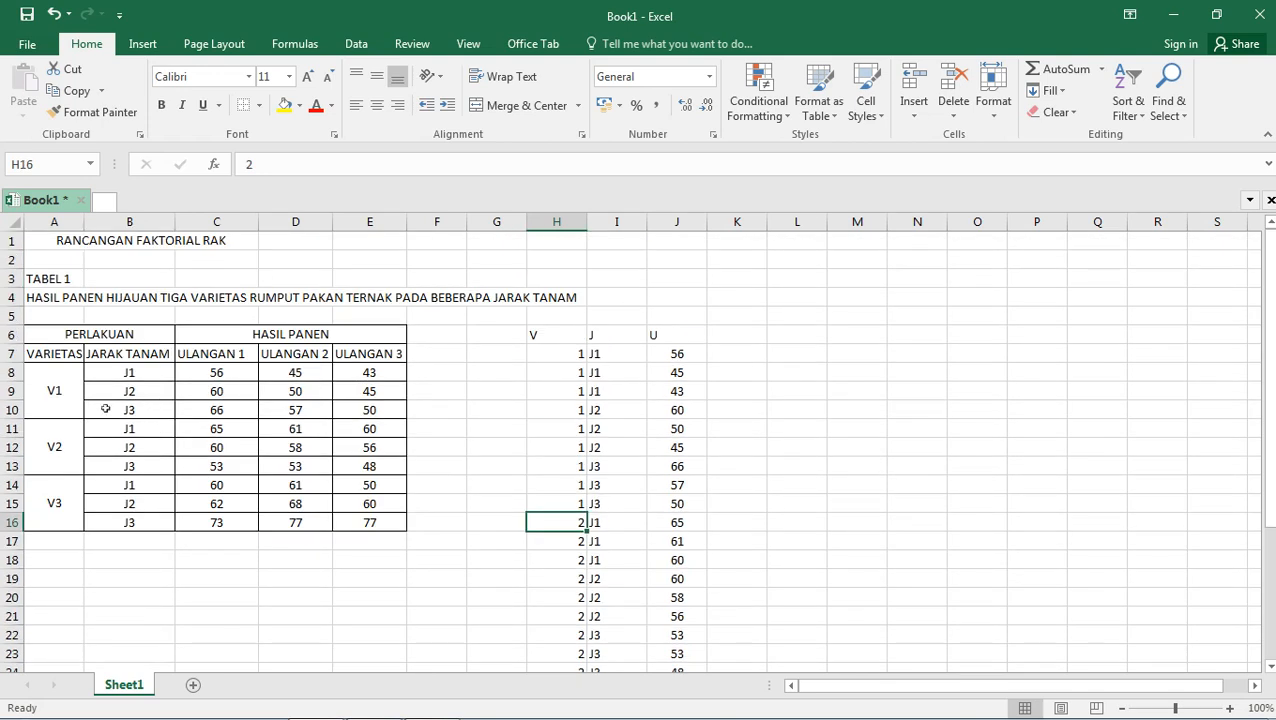
click(567, 354)
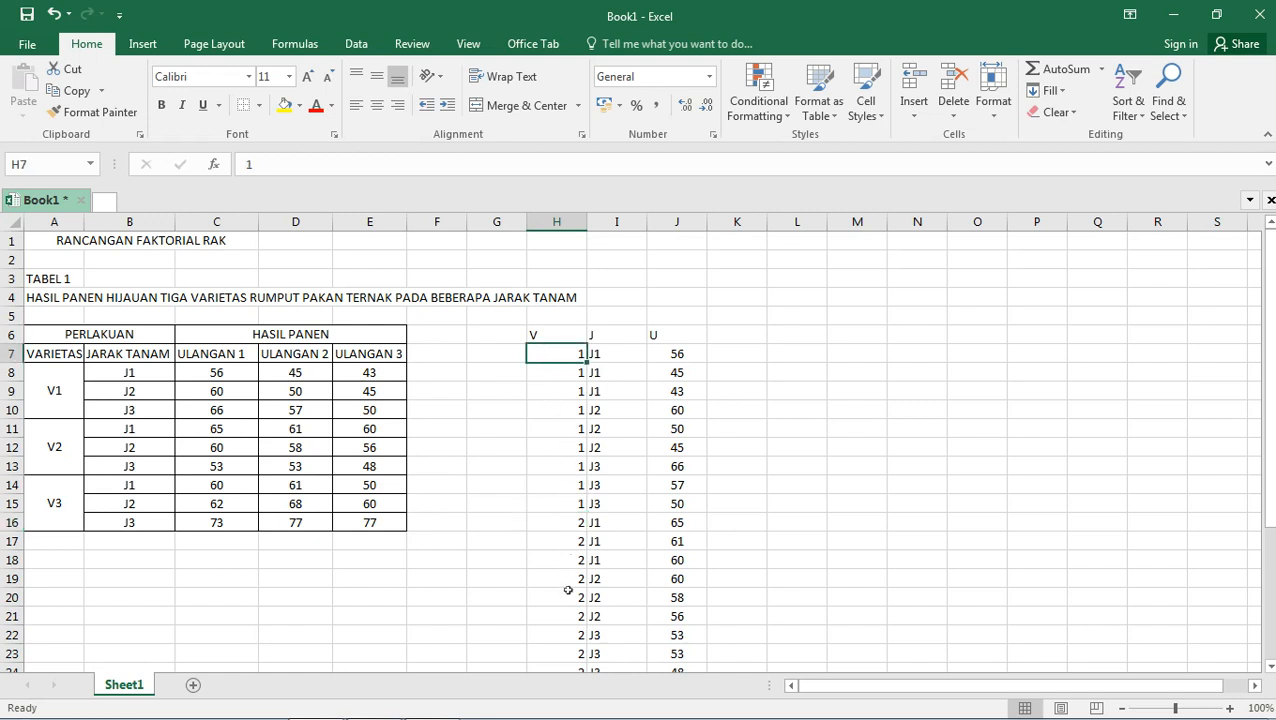
click(746, 448)
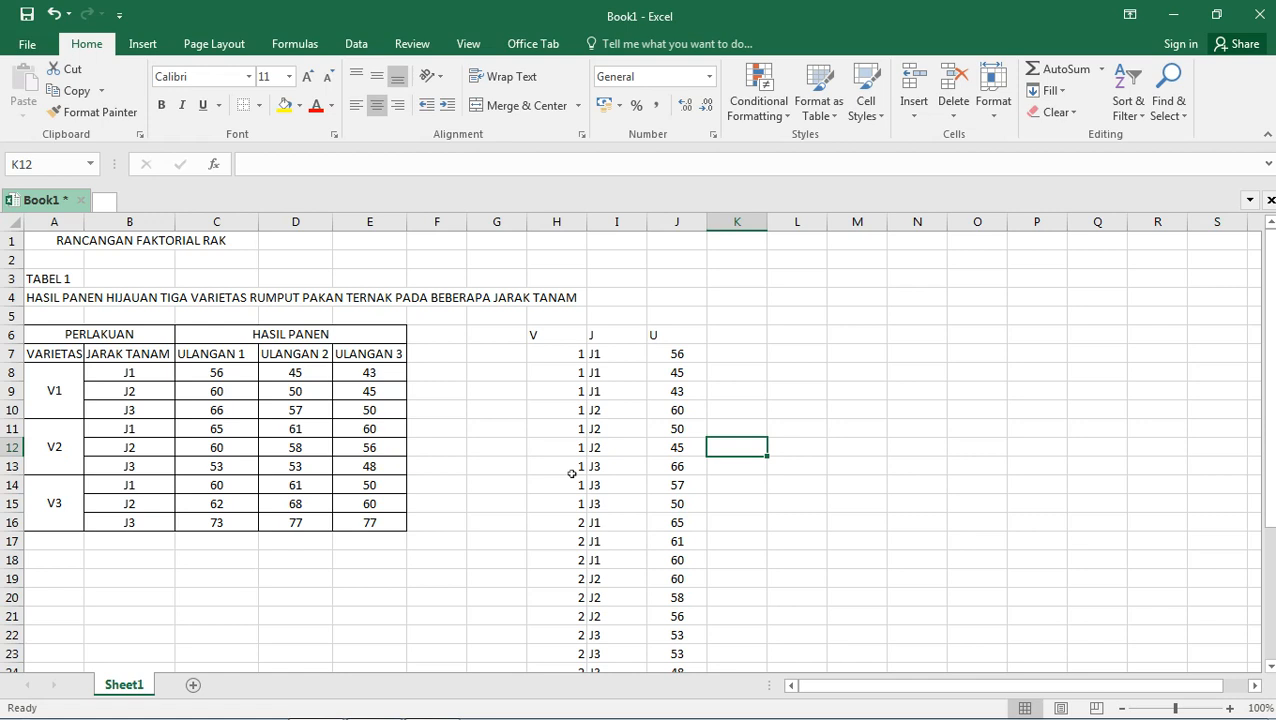
click(618, 357)
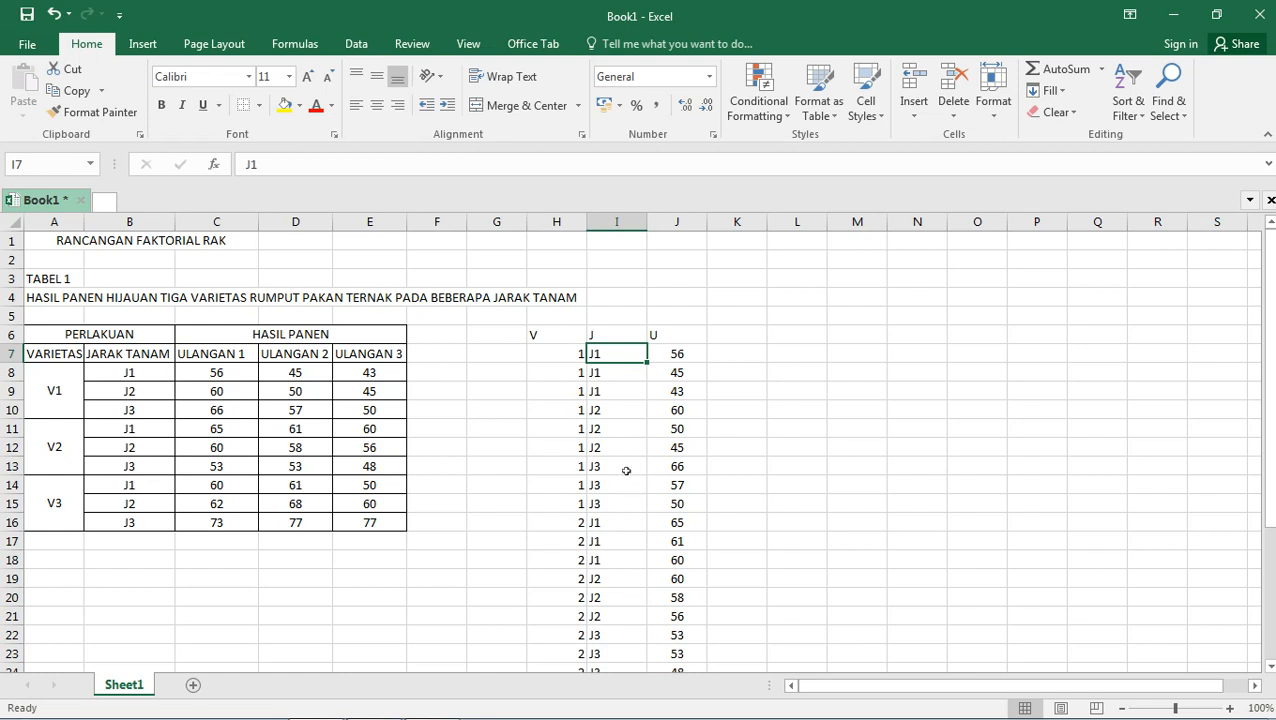
click(625, 518)
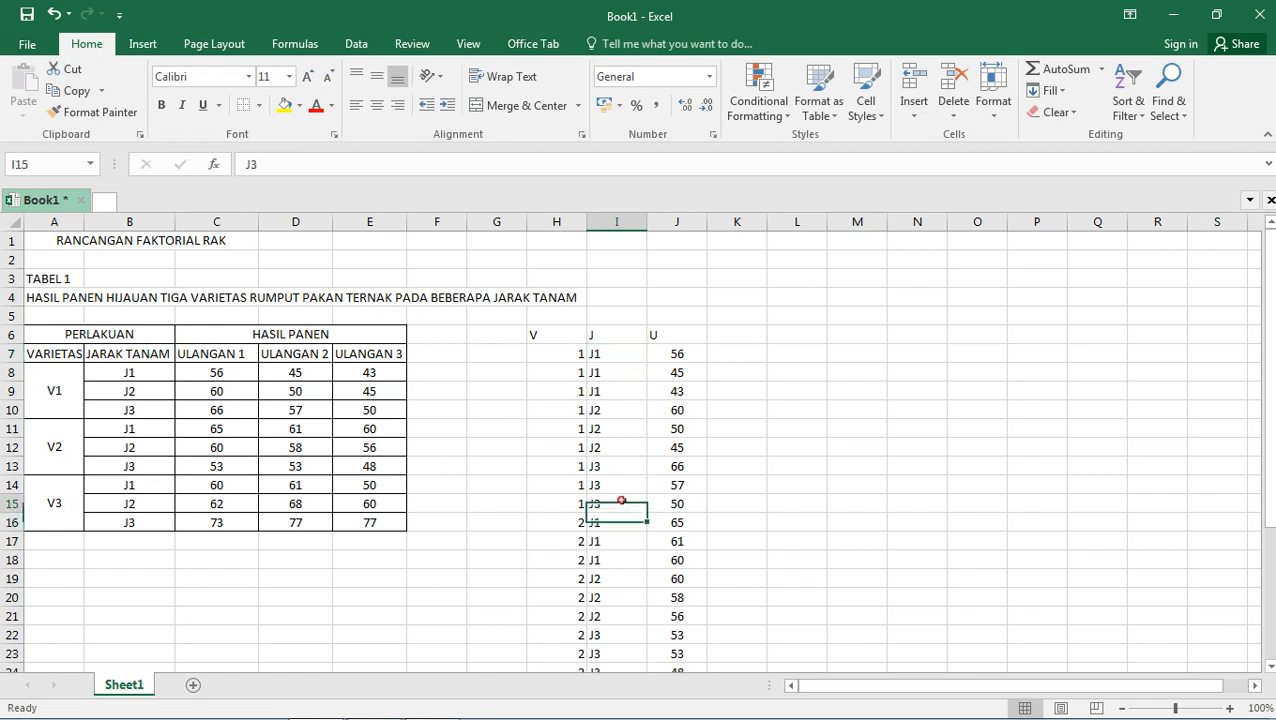
click(621, 502)
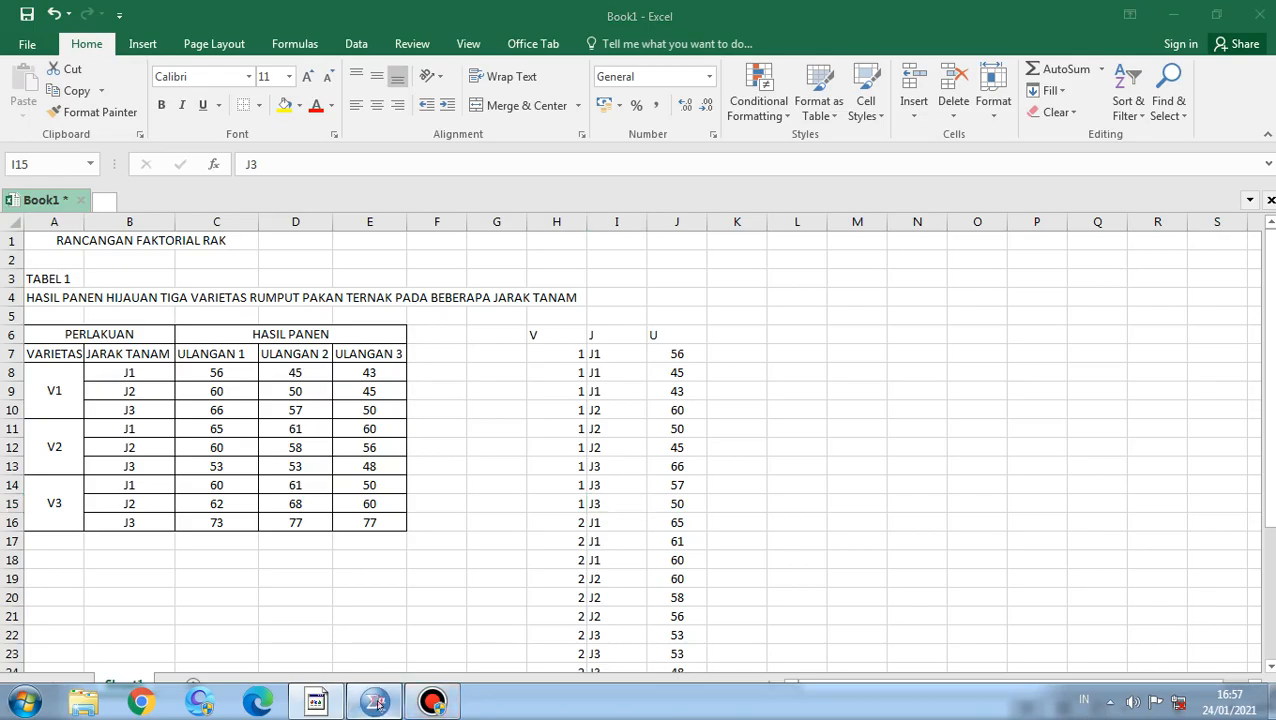
Switch to SPSS and review the variable names VARIETAS, JARAK and ULANGAN in Variable View.
click(388, 708)
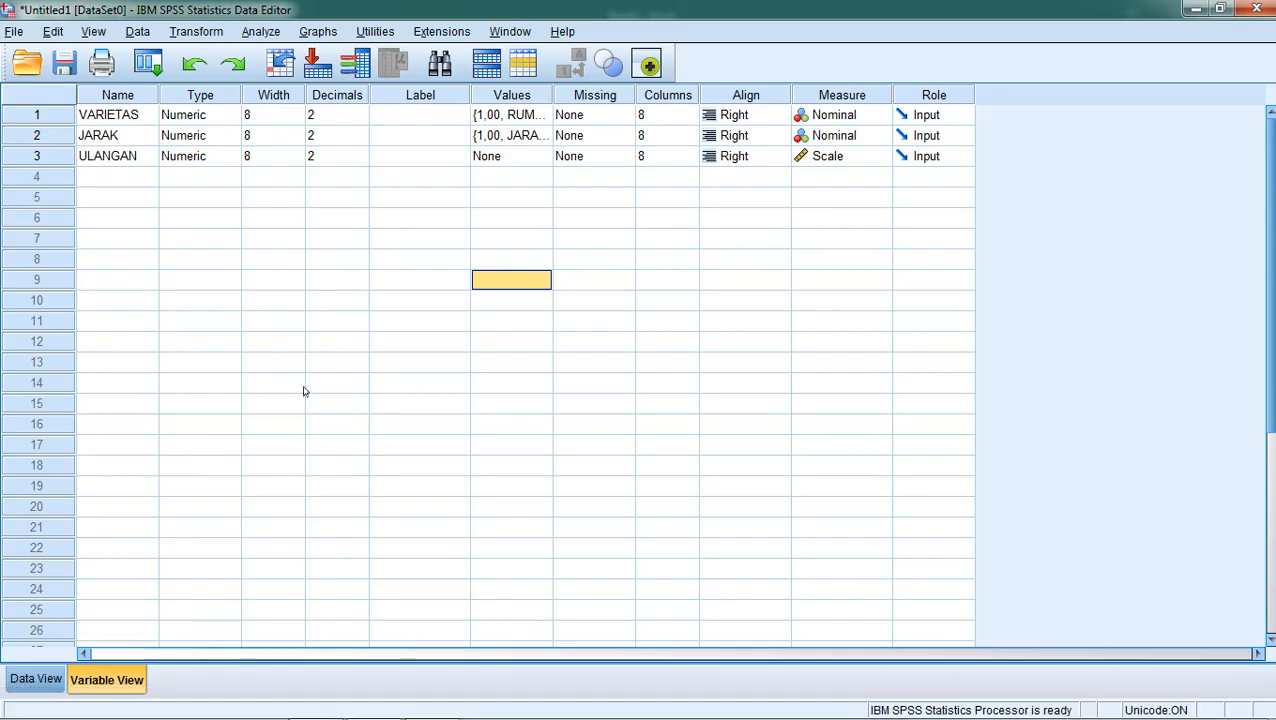
click(118, 118)
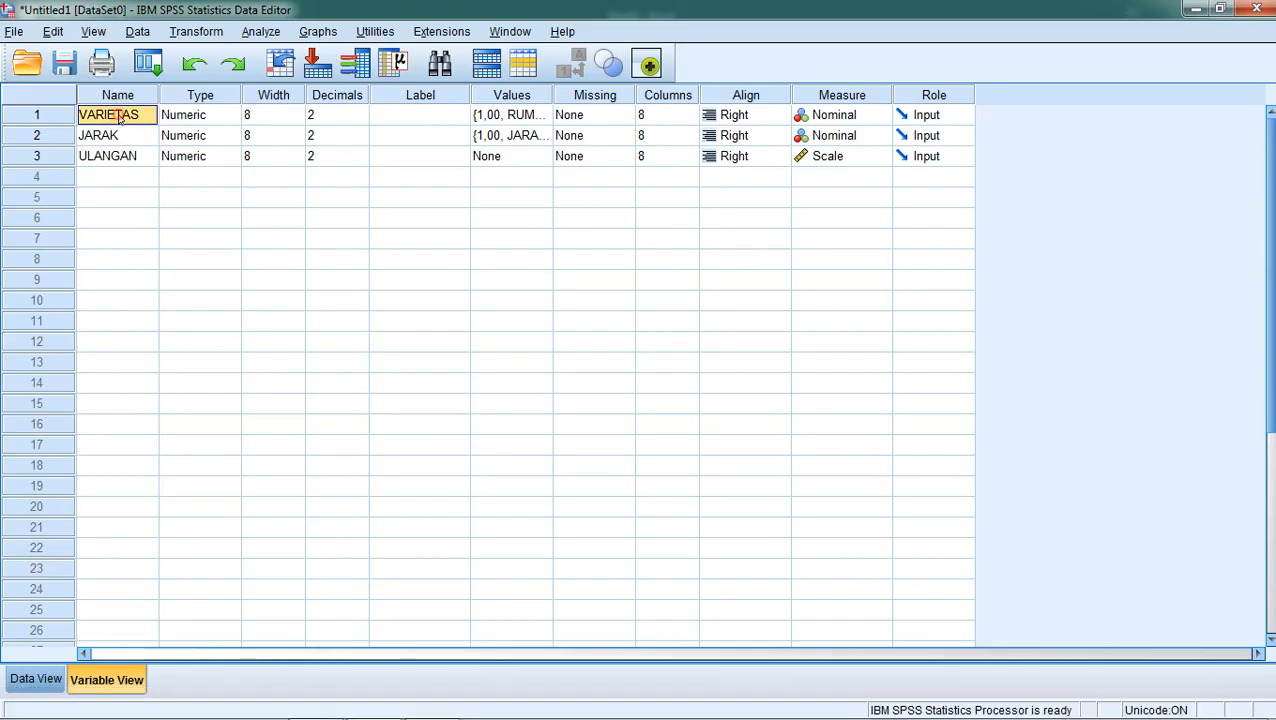
click(121, 135)
click(125, 156)
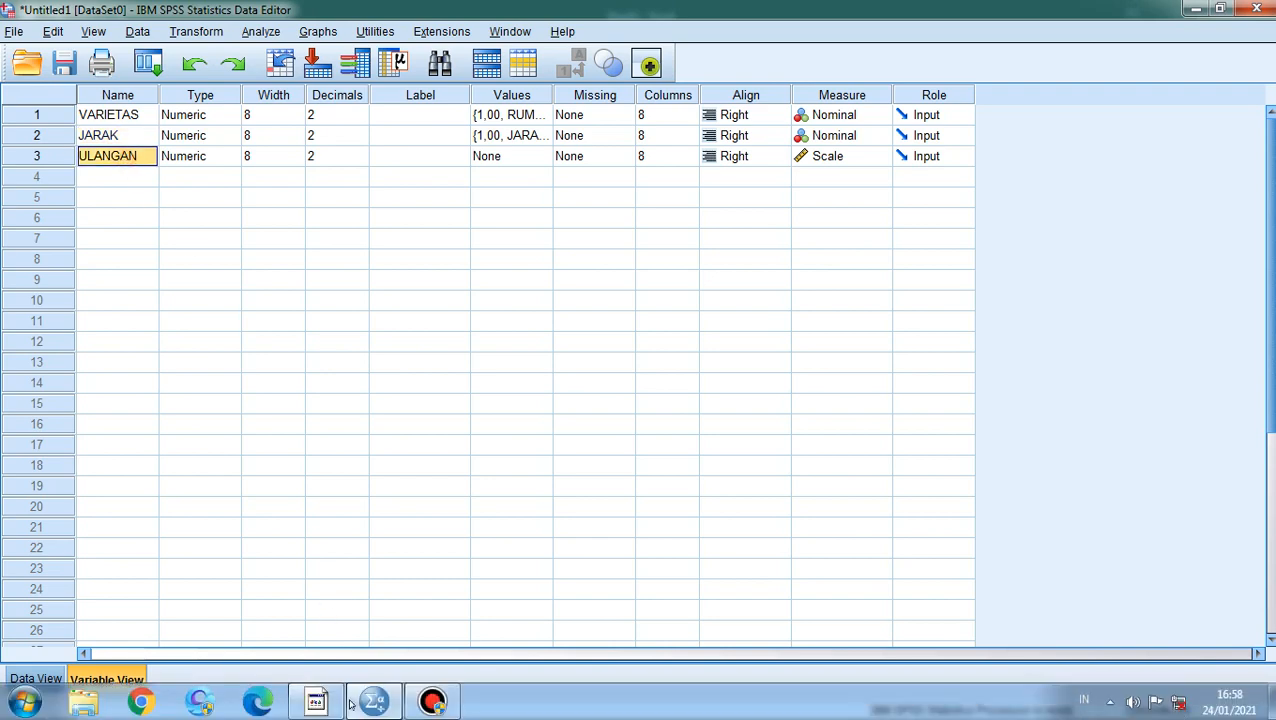
Switch back to Excel and compare the original table headers VARIETAS, JARAK TANAM and ULANGAN 1–3.
click(316, 708)
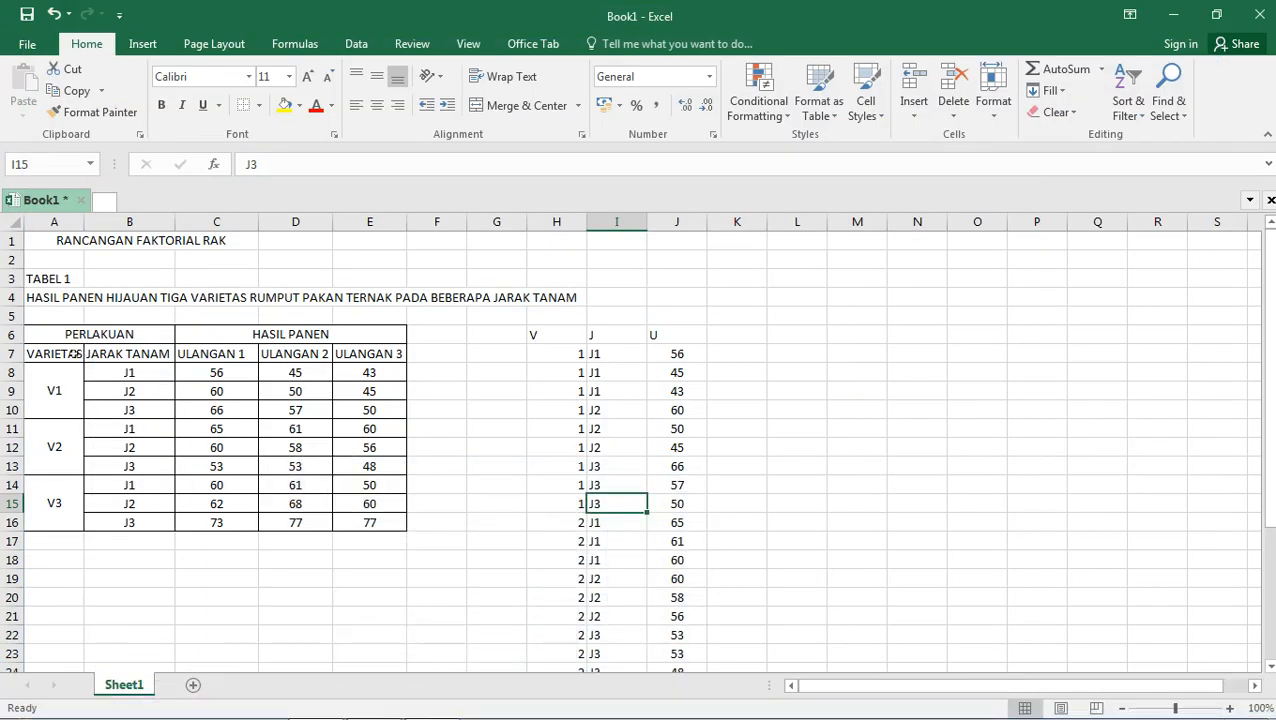
click(57, 357)
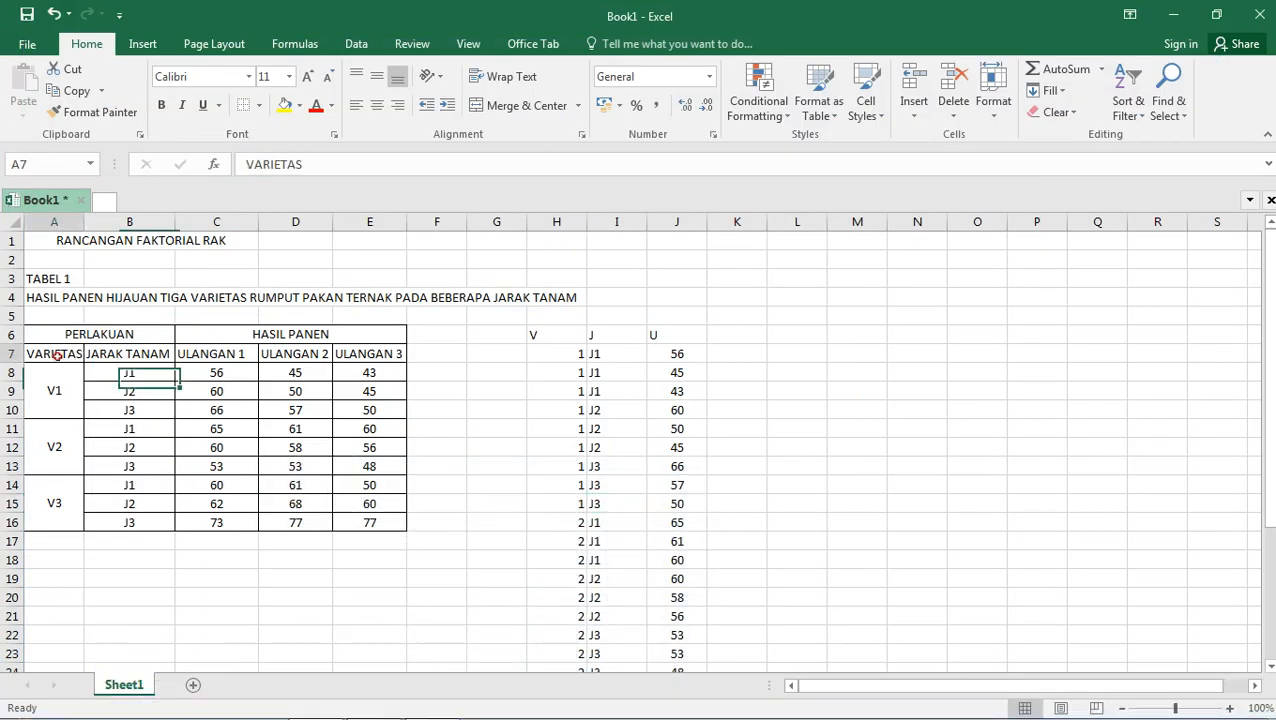
click(110, 352)
click(215, 352)
drag(215, 352, 380, 356)
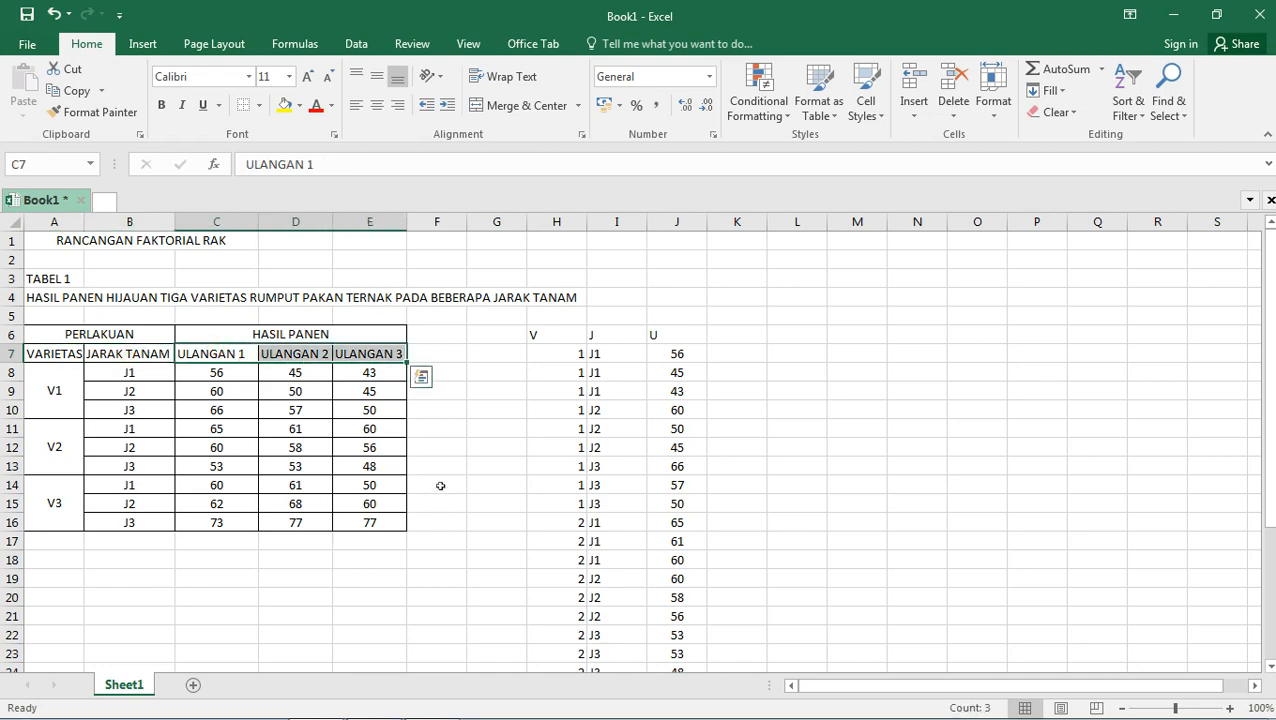
click(315, 700)
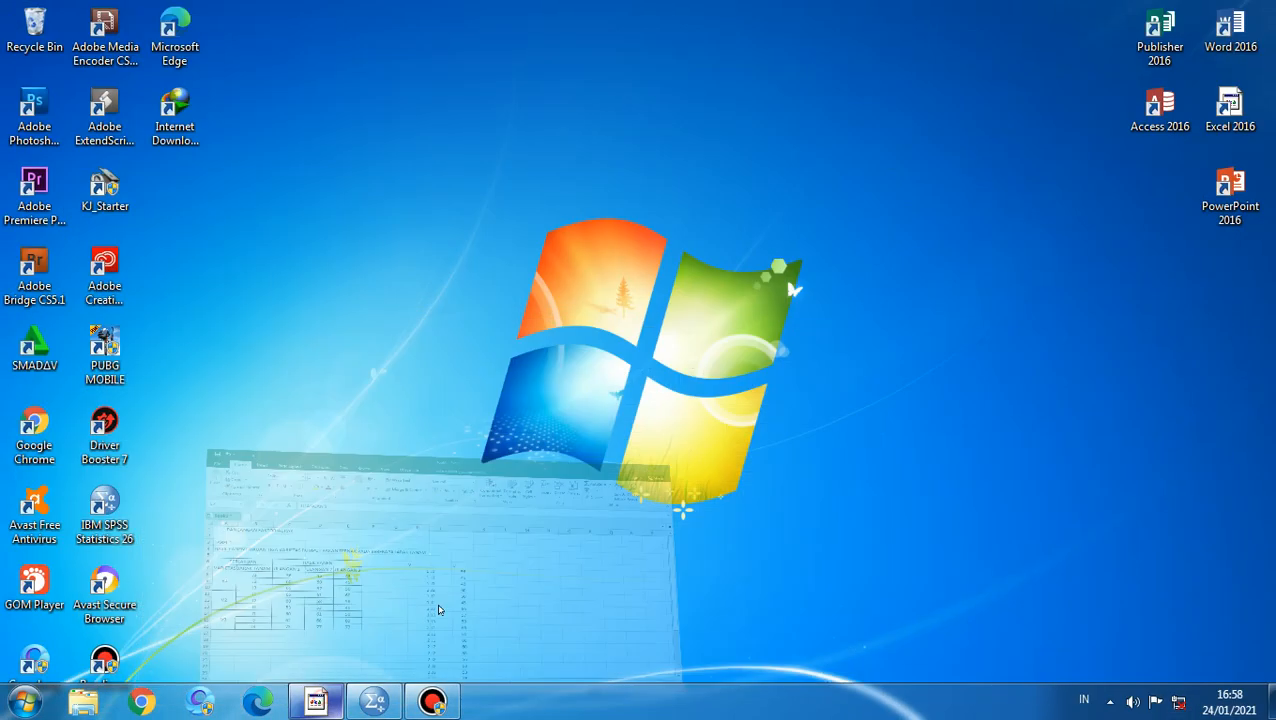
Switch to SPSS and open the value labels of the VARIETAS variable.
click(368, 706)
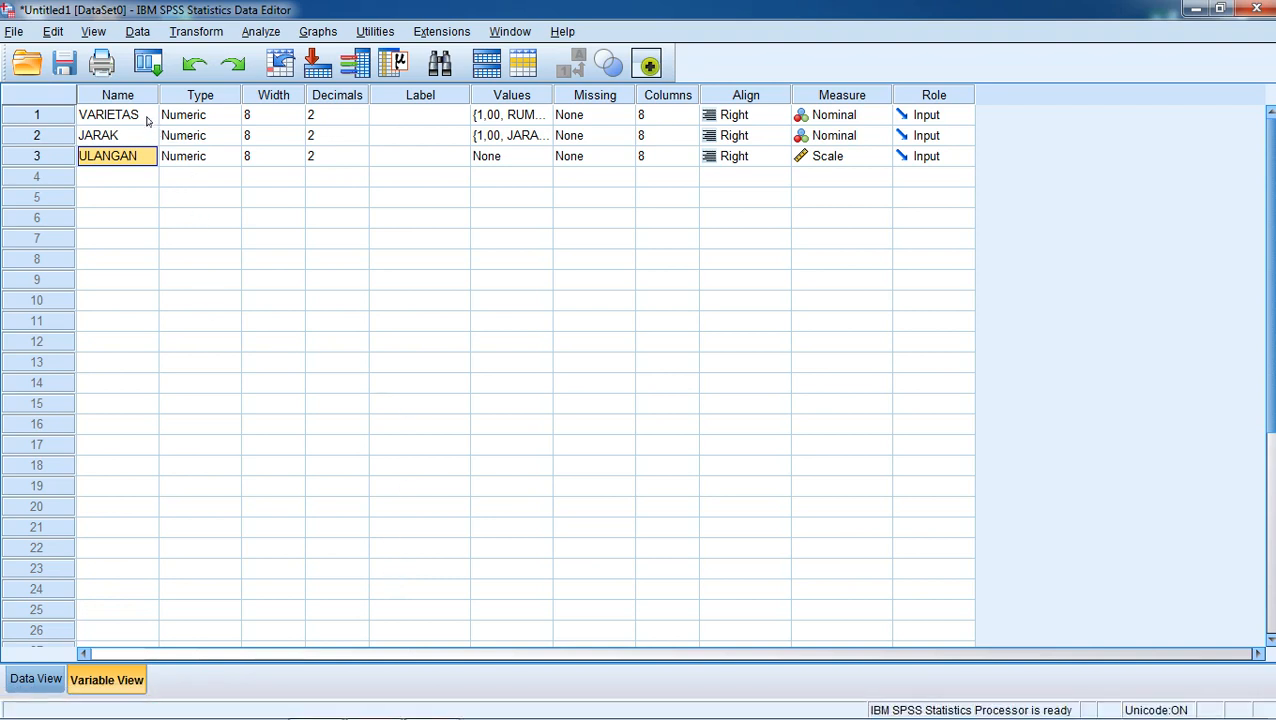
click(497, 116)
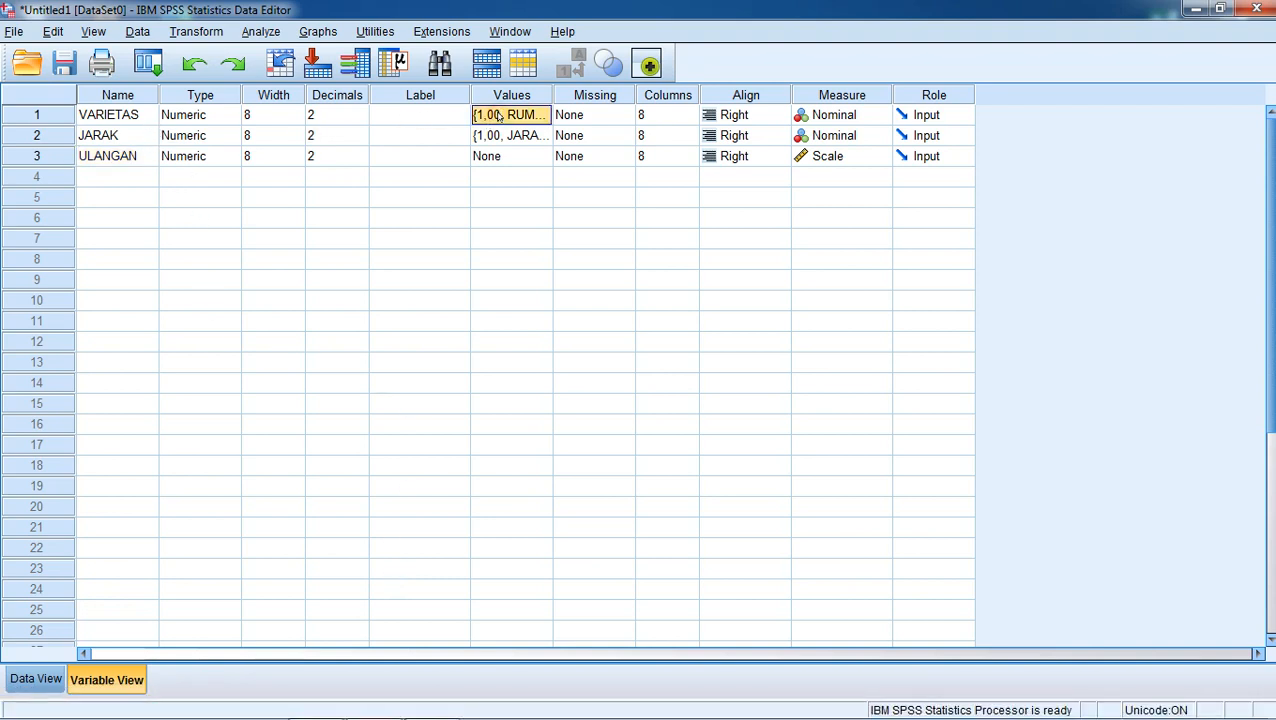
click(402, 114)
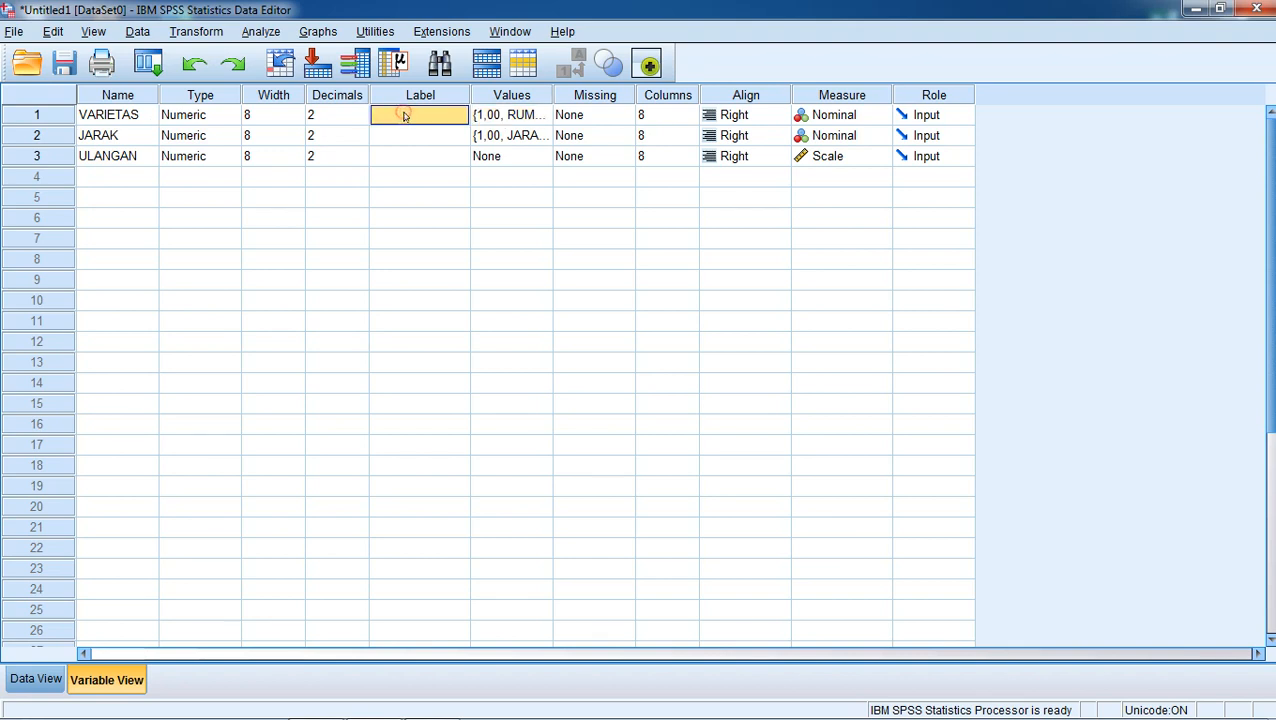
click(528, 118)
click(540, 117)
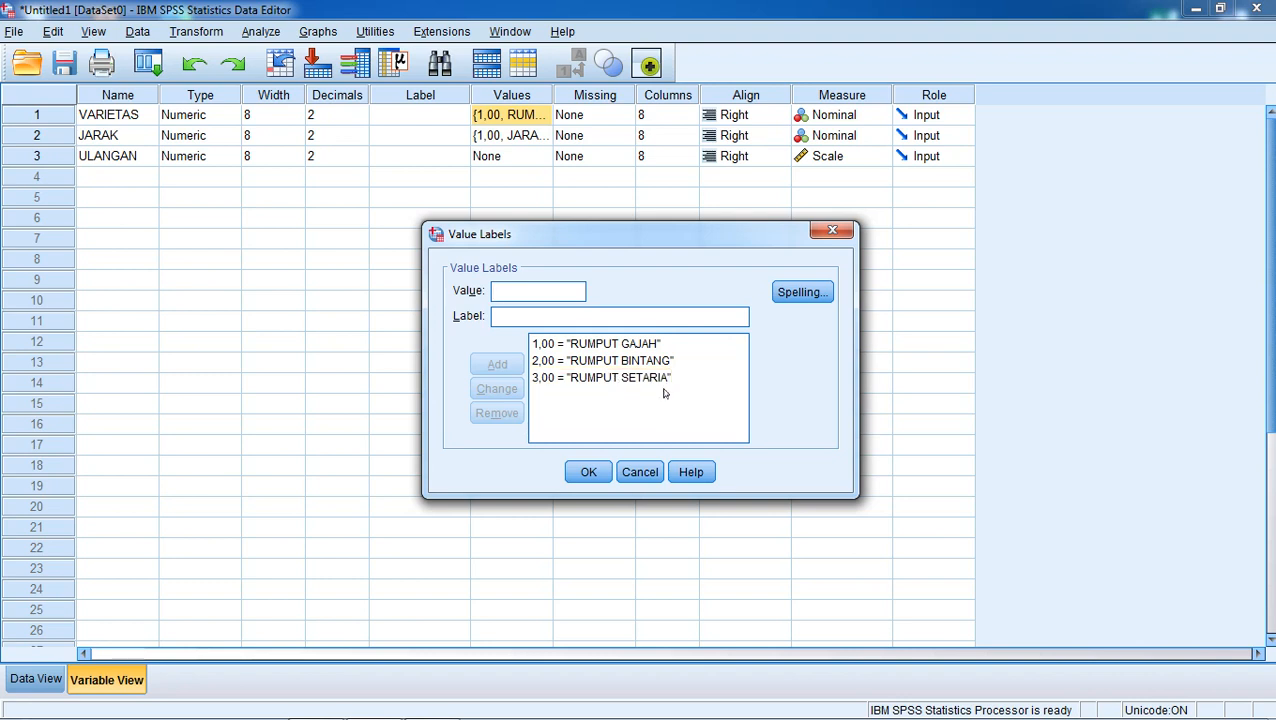
Close the VARIETAS value labels, review the JARAK value labels, and return to the data grid.
click(589, 472)
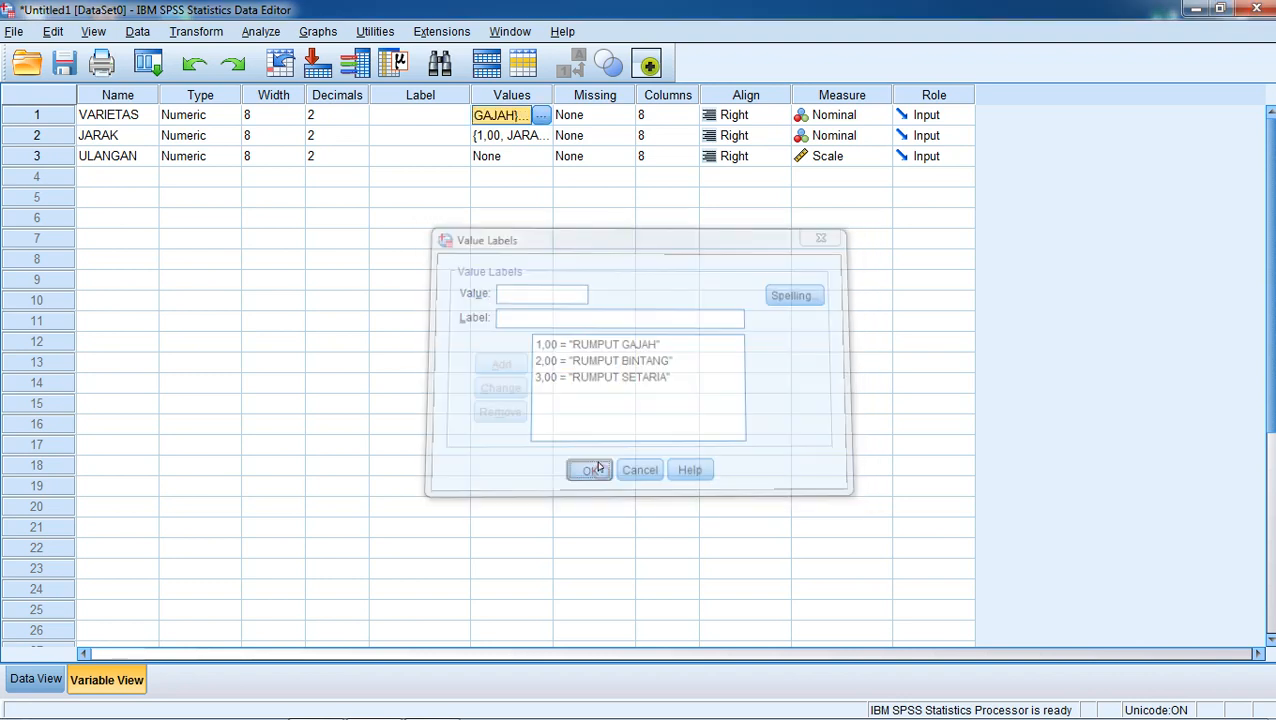
click(546, 135)
click(546, 135)
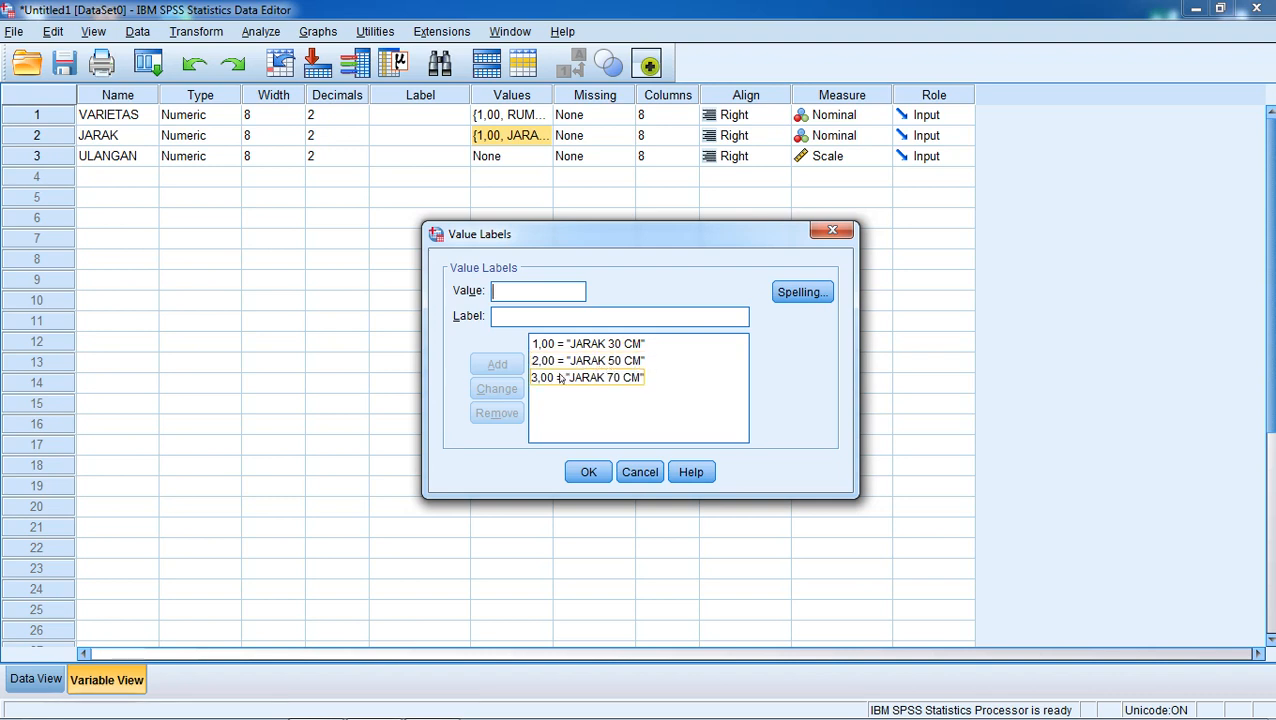
click(588, 472)
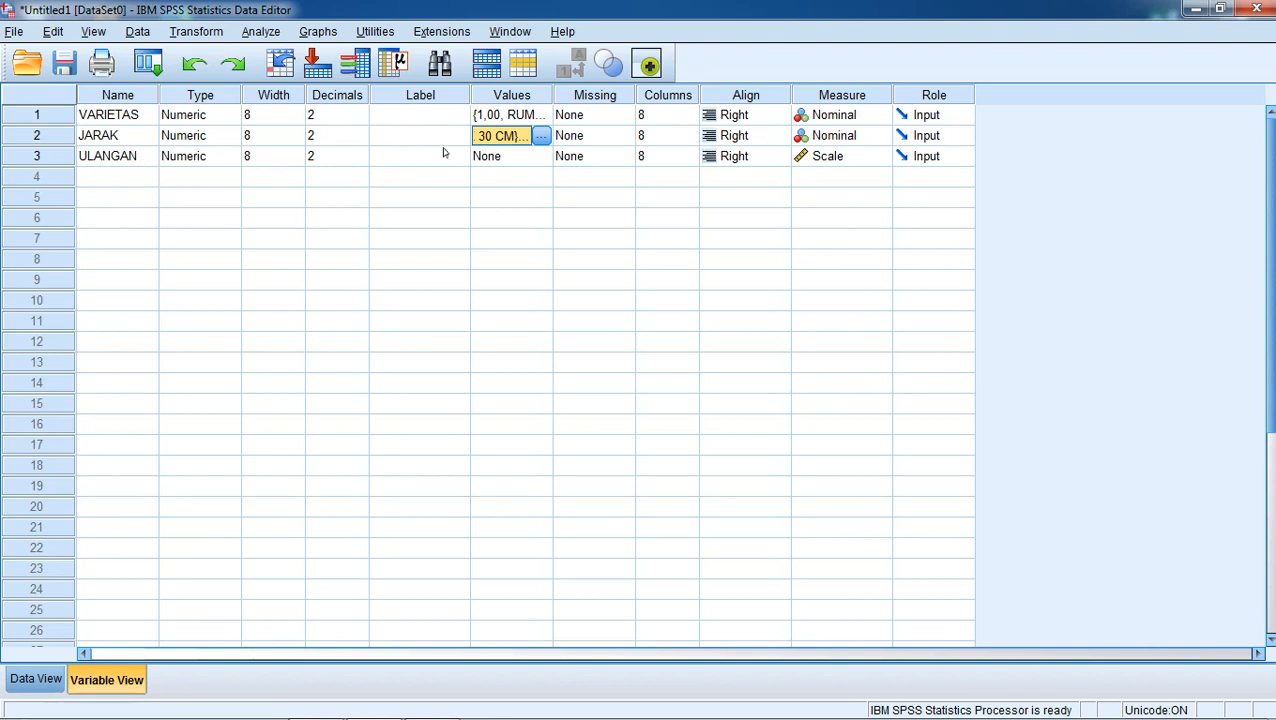
click(48, 679)
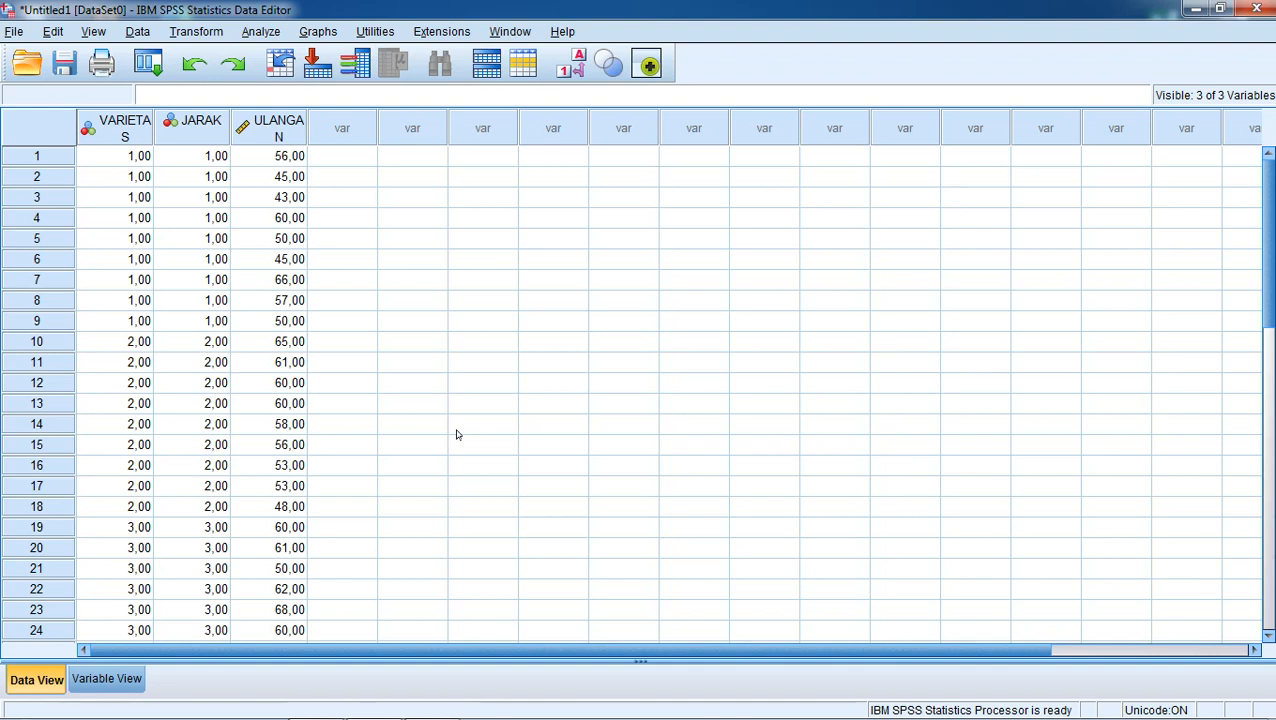
Switch to Excel and recode the spacing labels in I7:I15 as numbers 1, 1, 1, 2, 2, 2, 3, 3, 3.
click(216, 220)
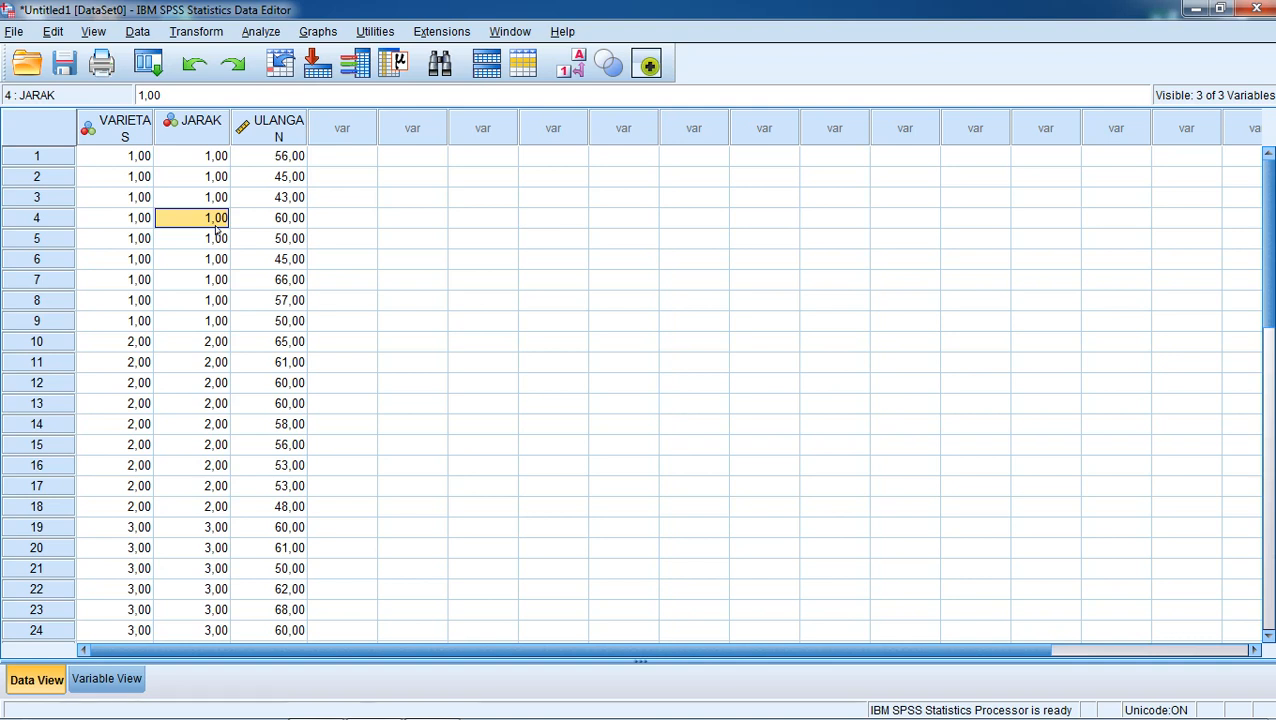
click(378, 702)
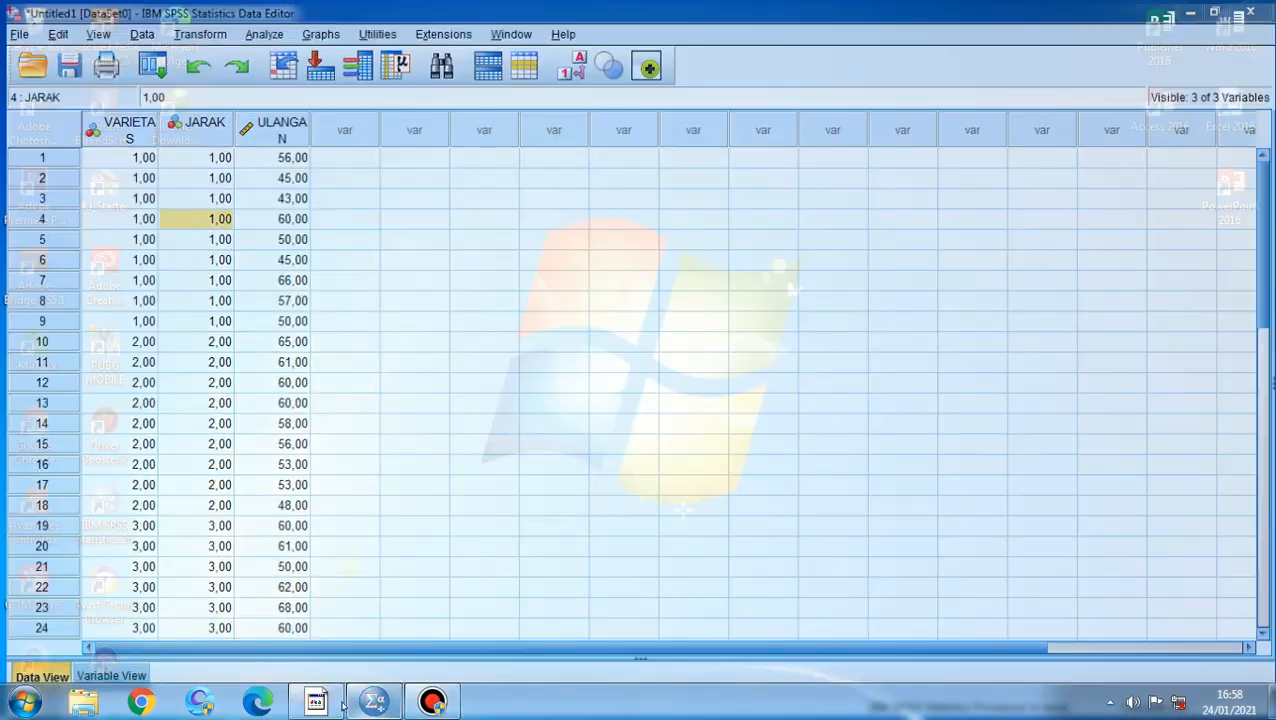
click(316, 702)
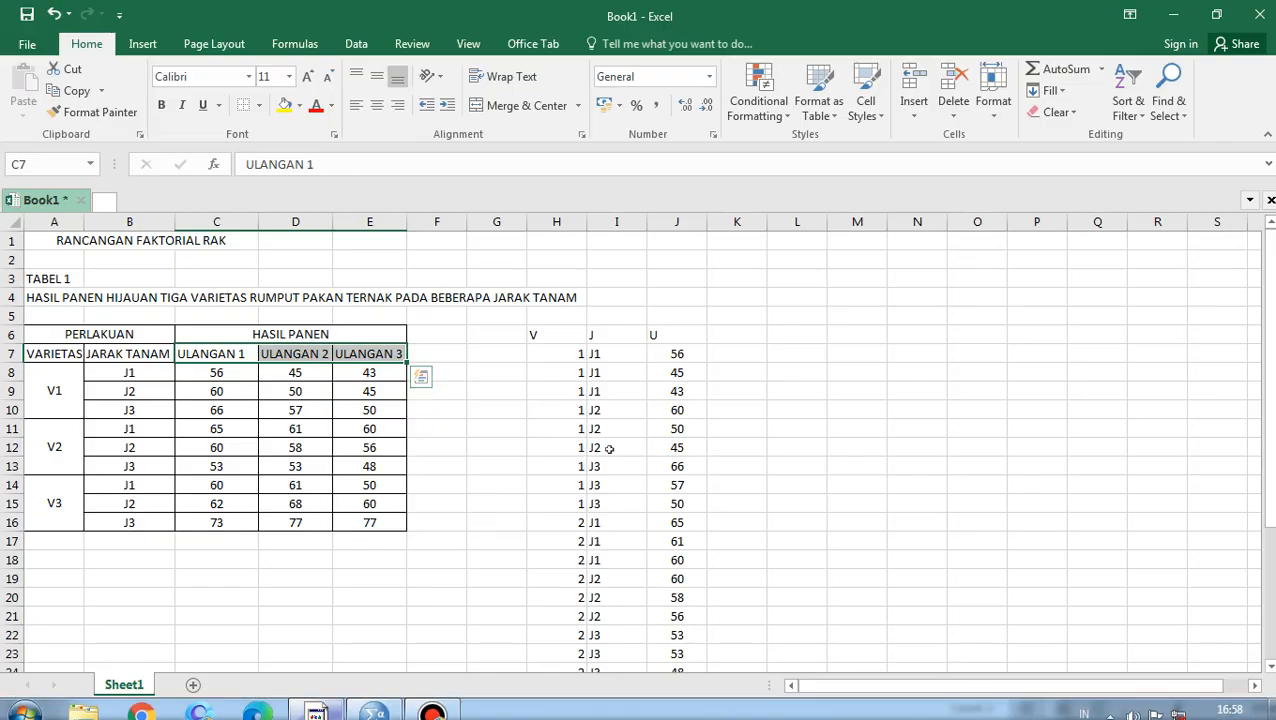
click(615, 354)
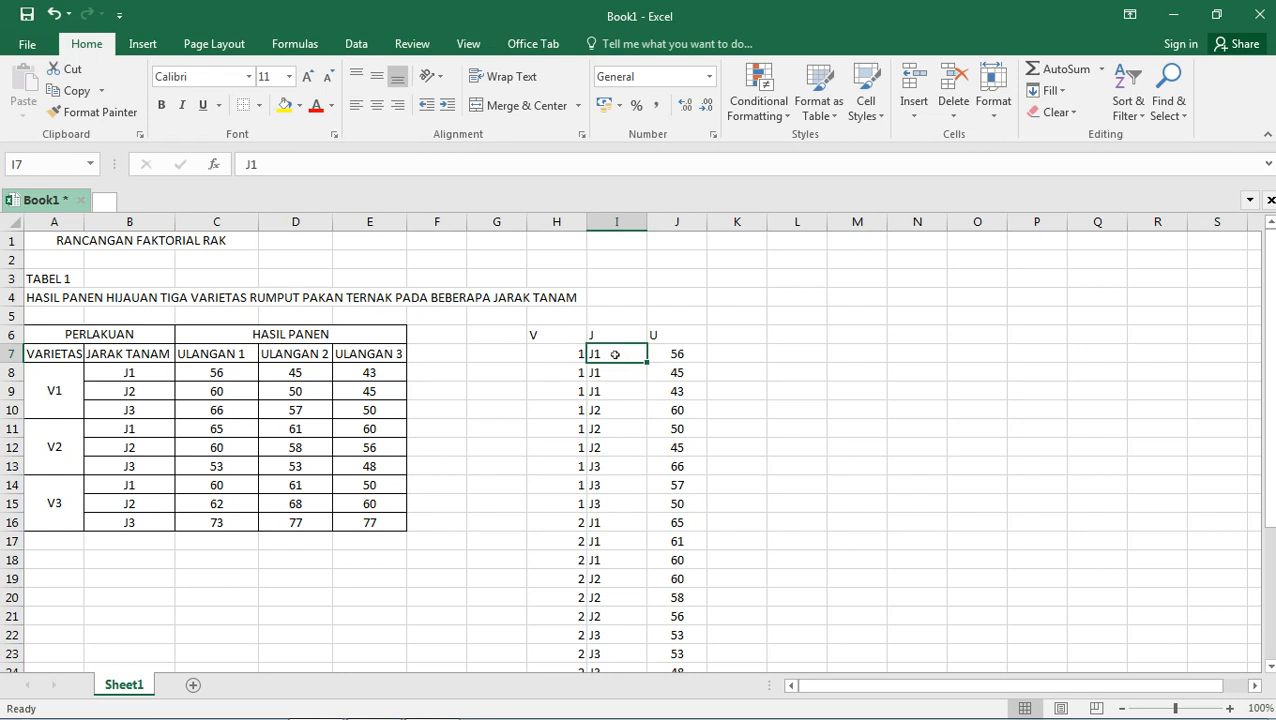
text(1)
key(Return)
text(1)
key(Return)
text(1)
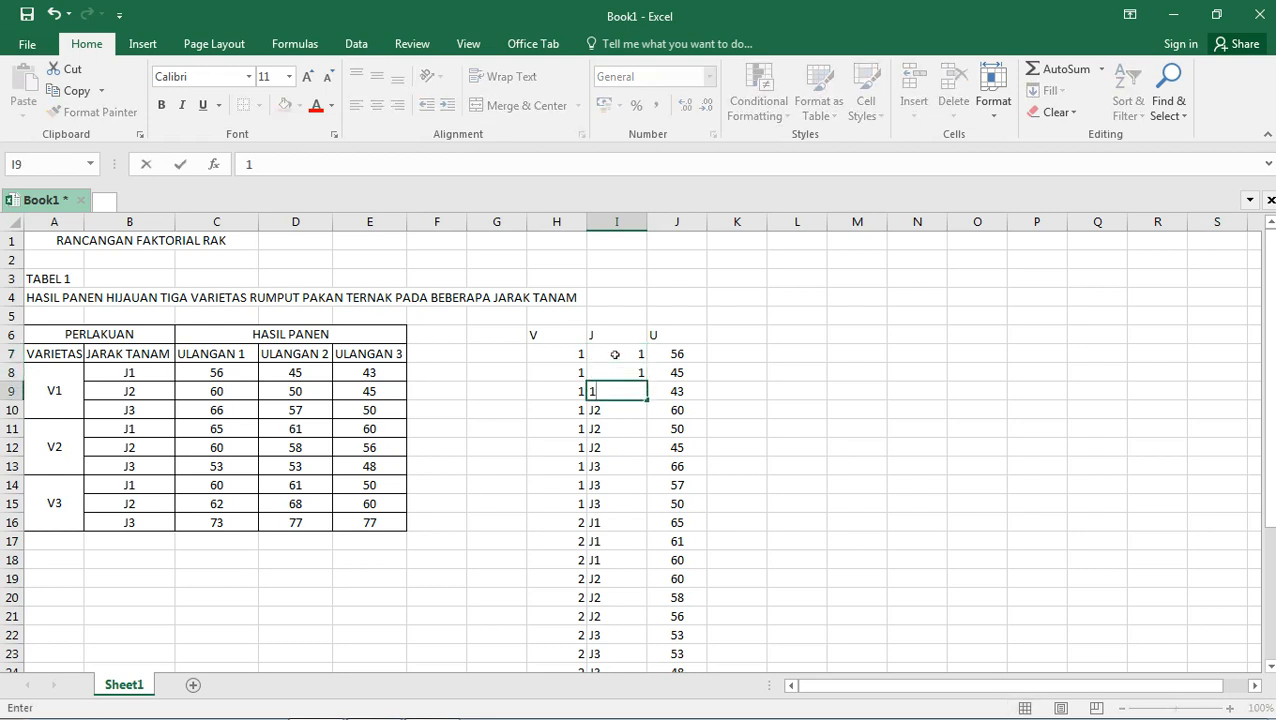
click(626, 413)
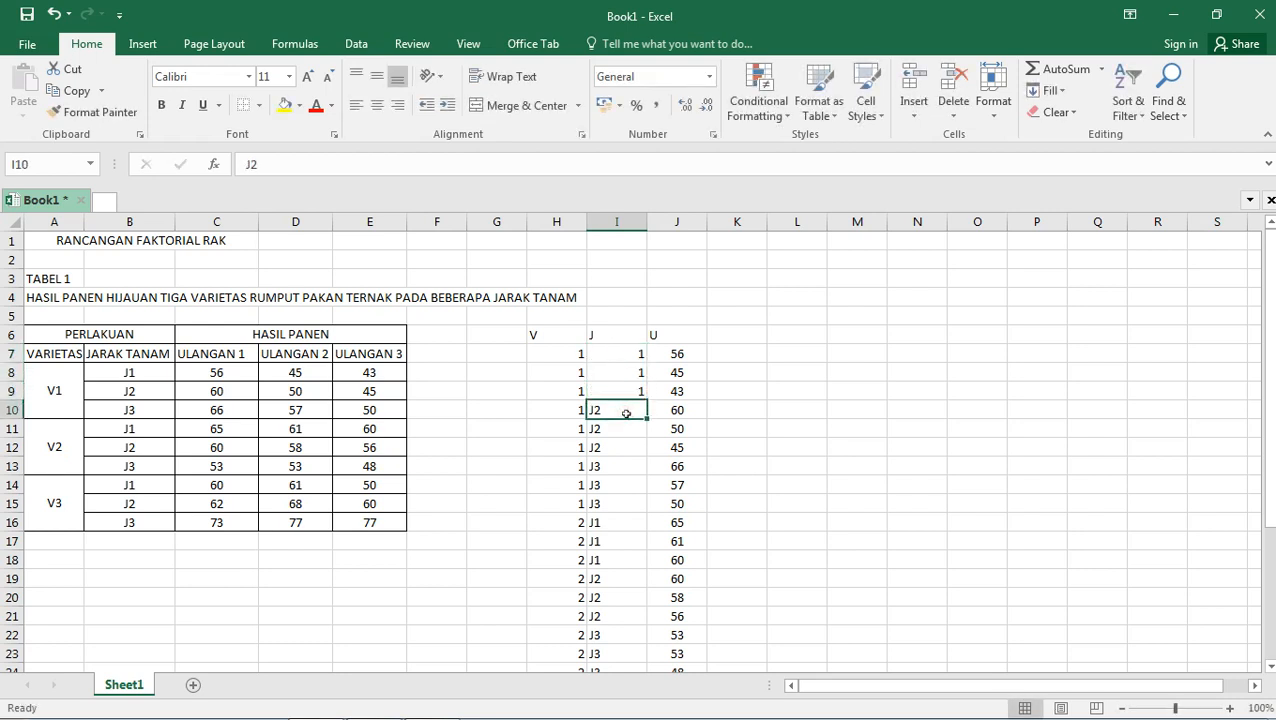
text(2)
key(Return)
text(2)
key(Return)
text(2)
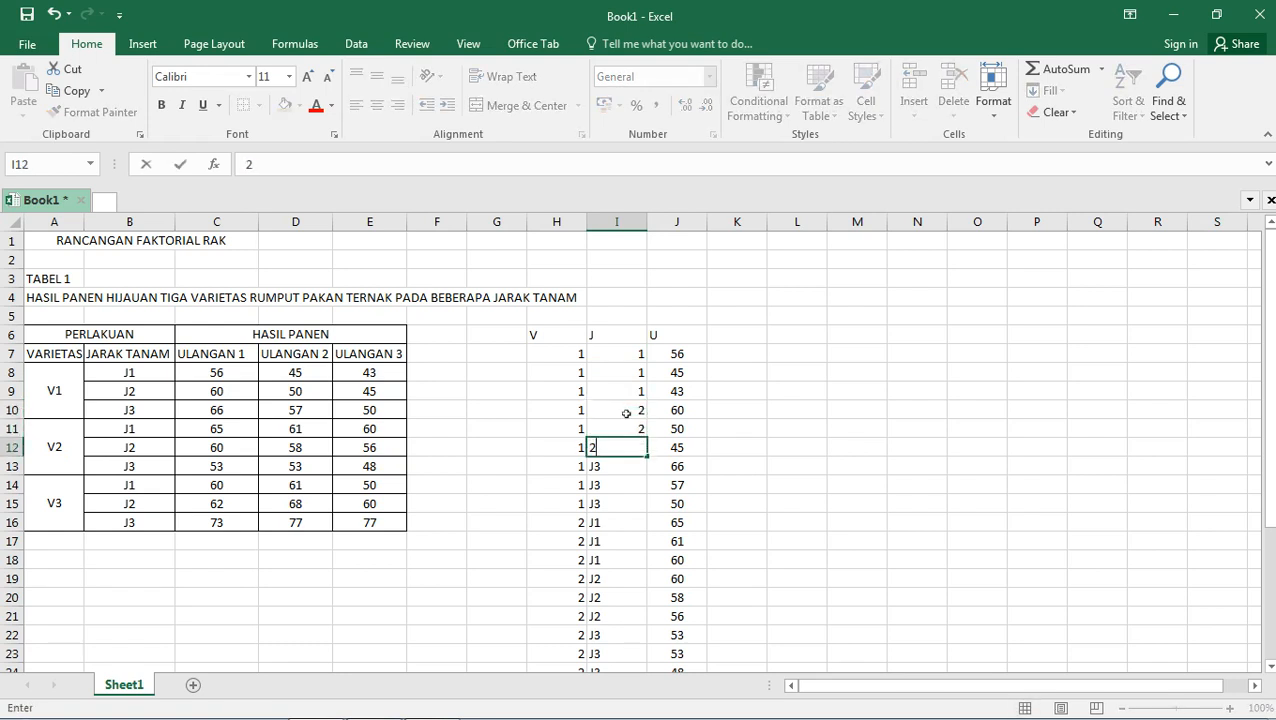
key(Return)
text(3)
key(Return)
text(3)
key(Return)
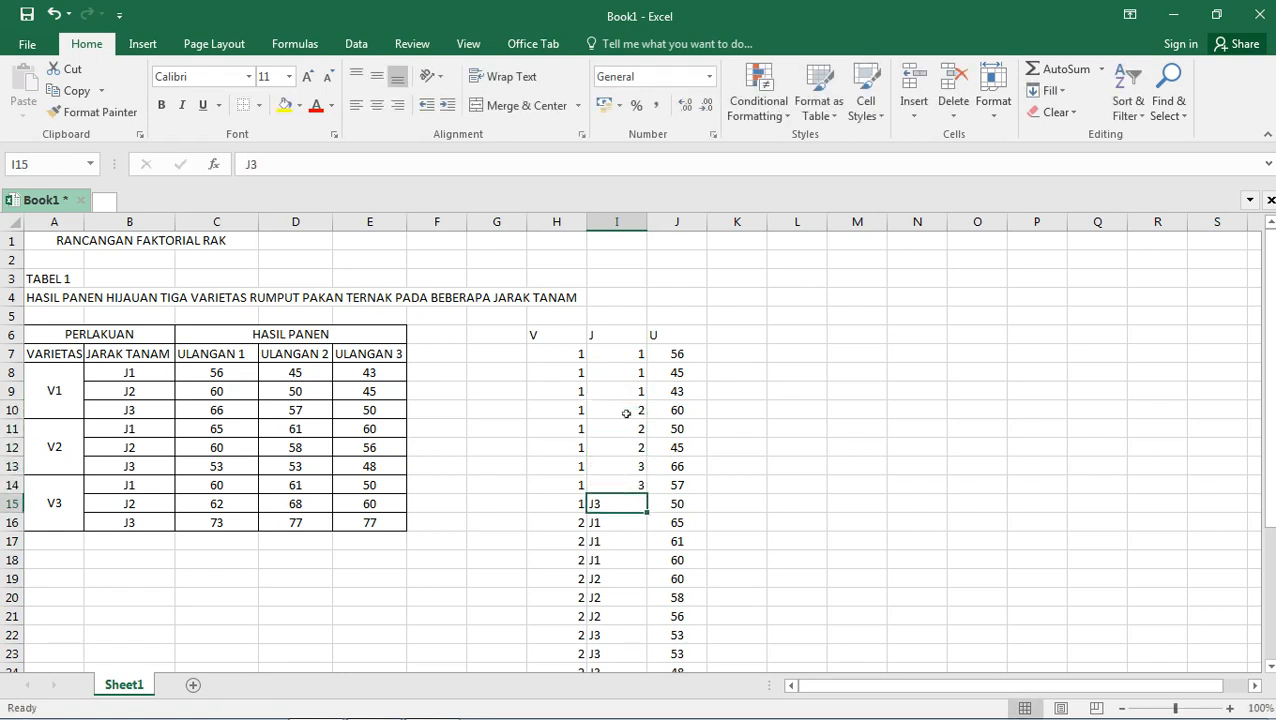
text(3)
key(Return)
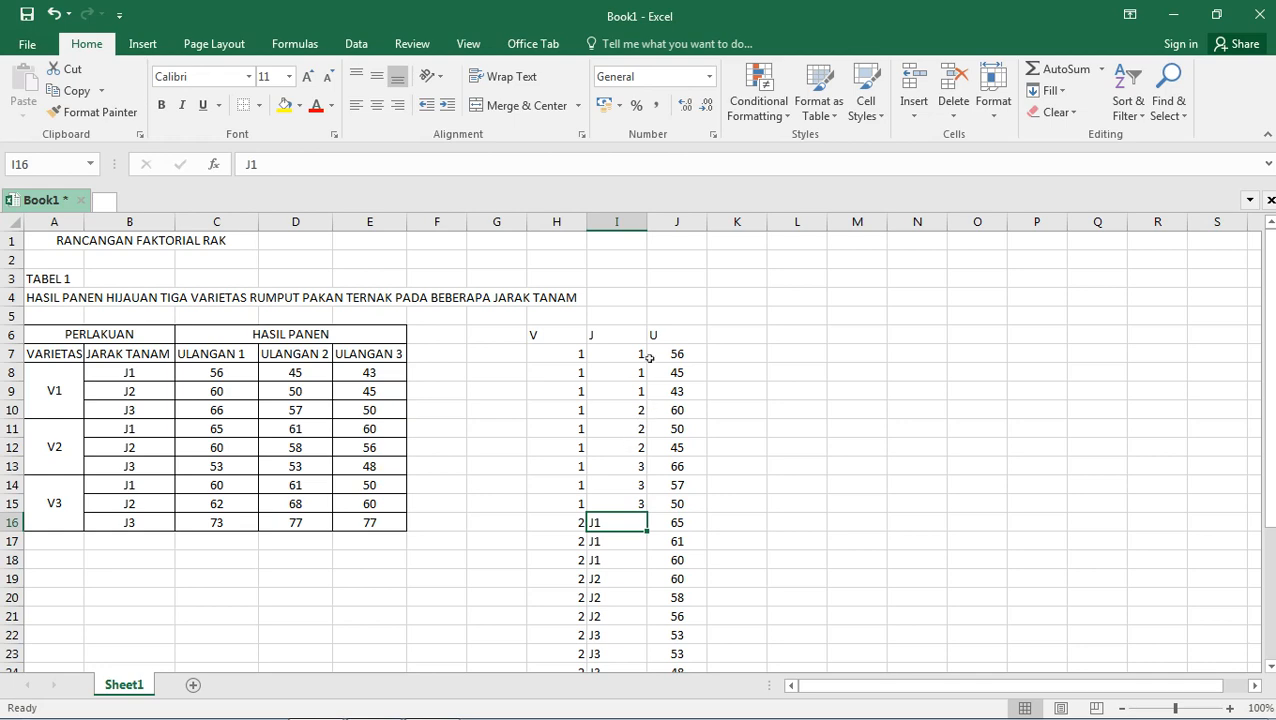
Copy the numeric spacing codes I7:I15 and paste them into I16:I24 and I25:I33.
drag(638, 352, 623, 505)
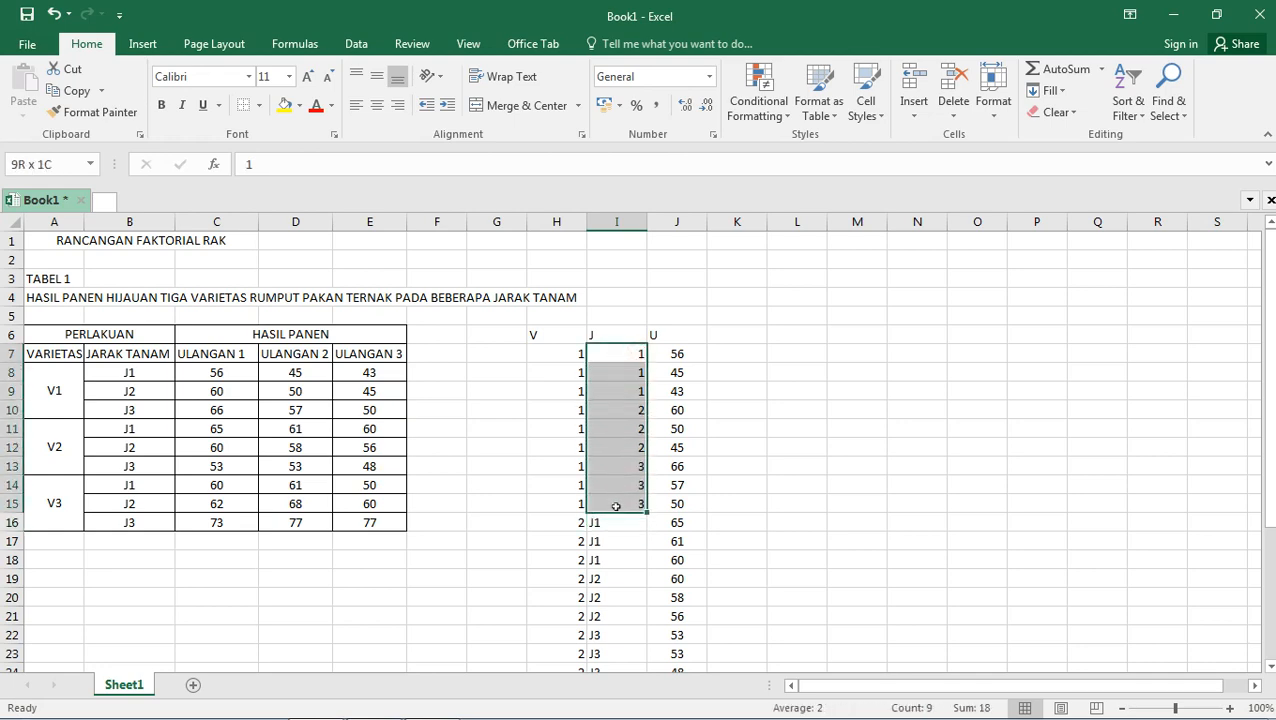
right_click(623, 503)
click(655, 135)
scroll(677, 279, down, 5)
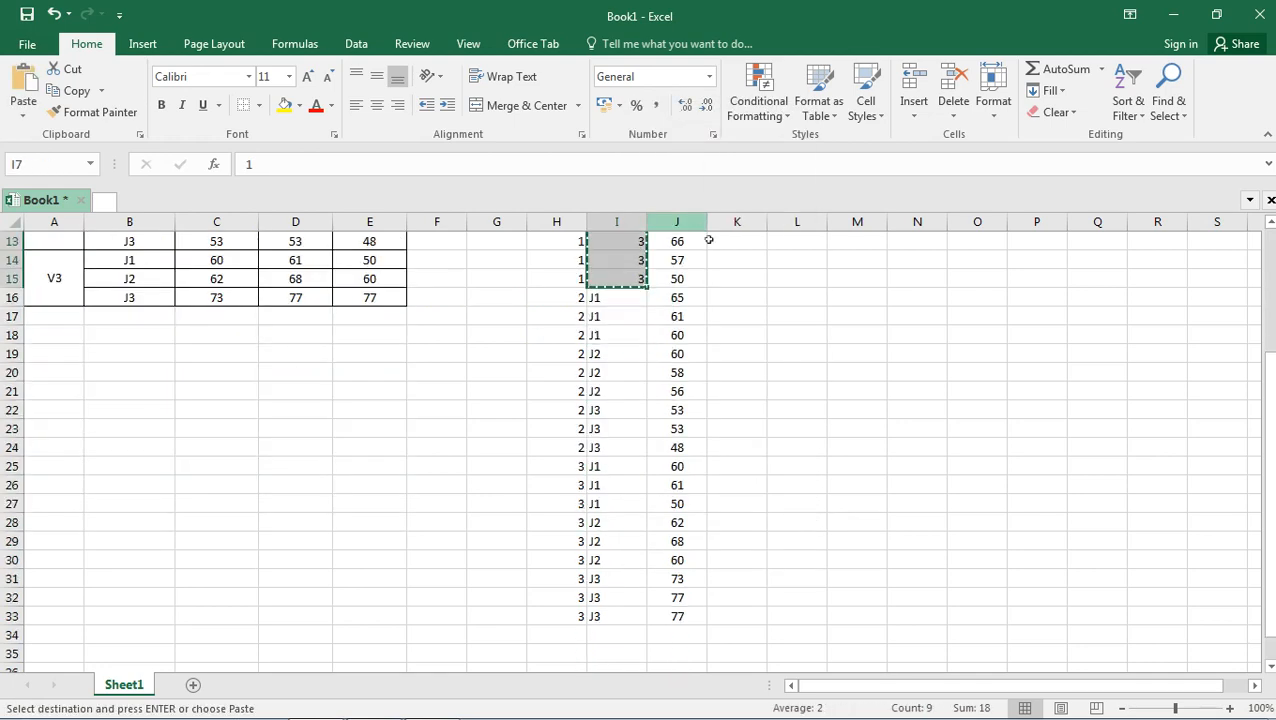
scroll(650, 290, up, 1)
right_click(618, 298)
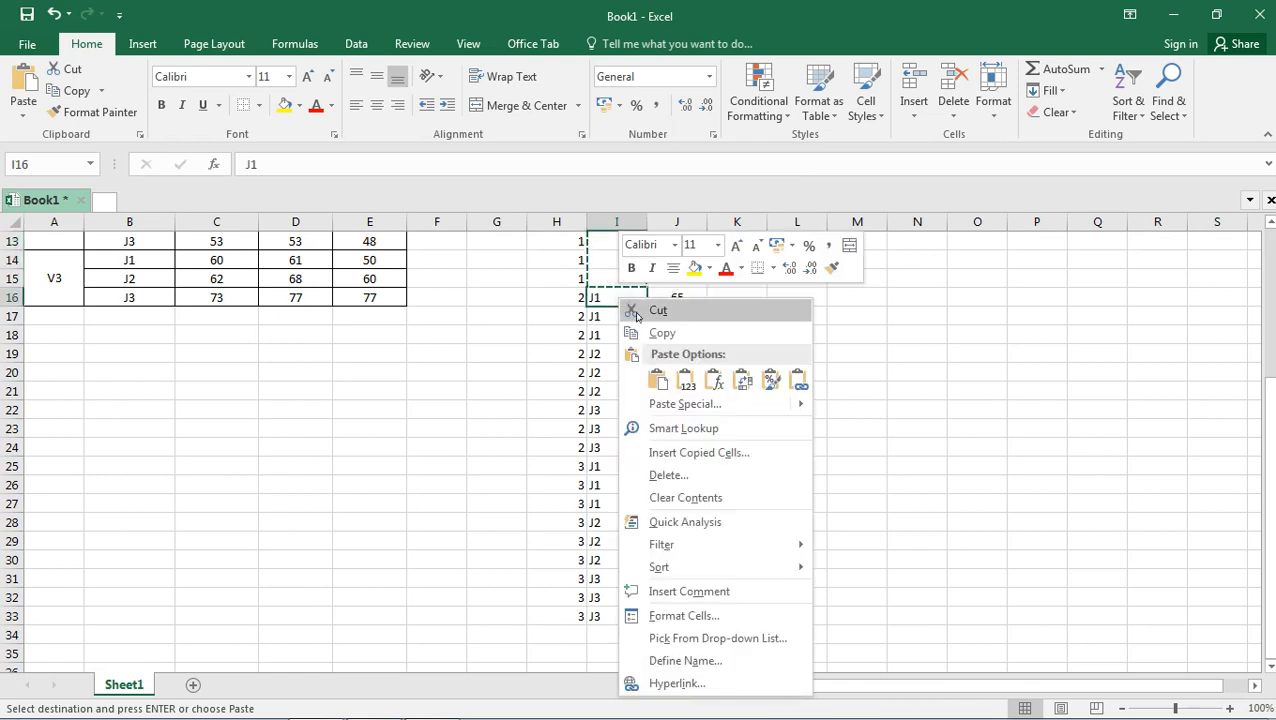
mouse_move(688, 410)
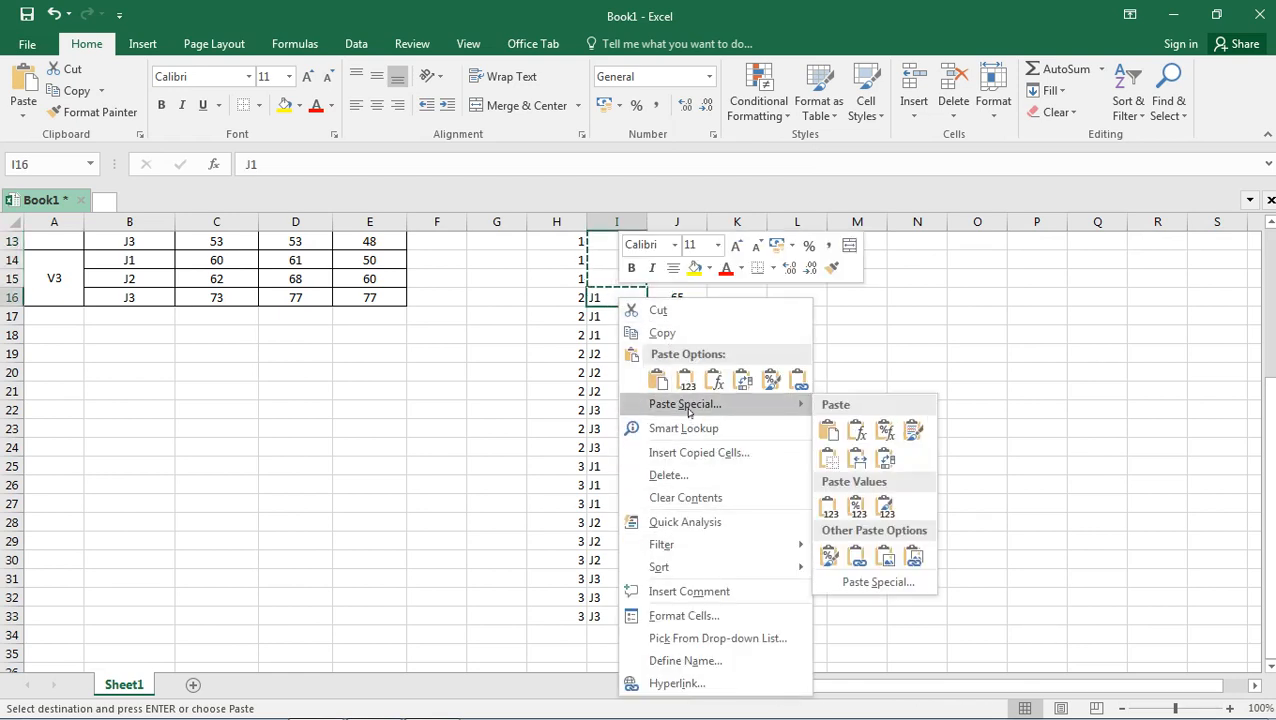
click(829, 430)
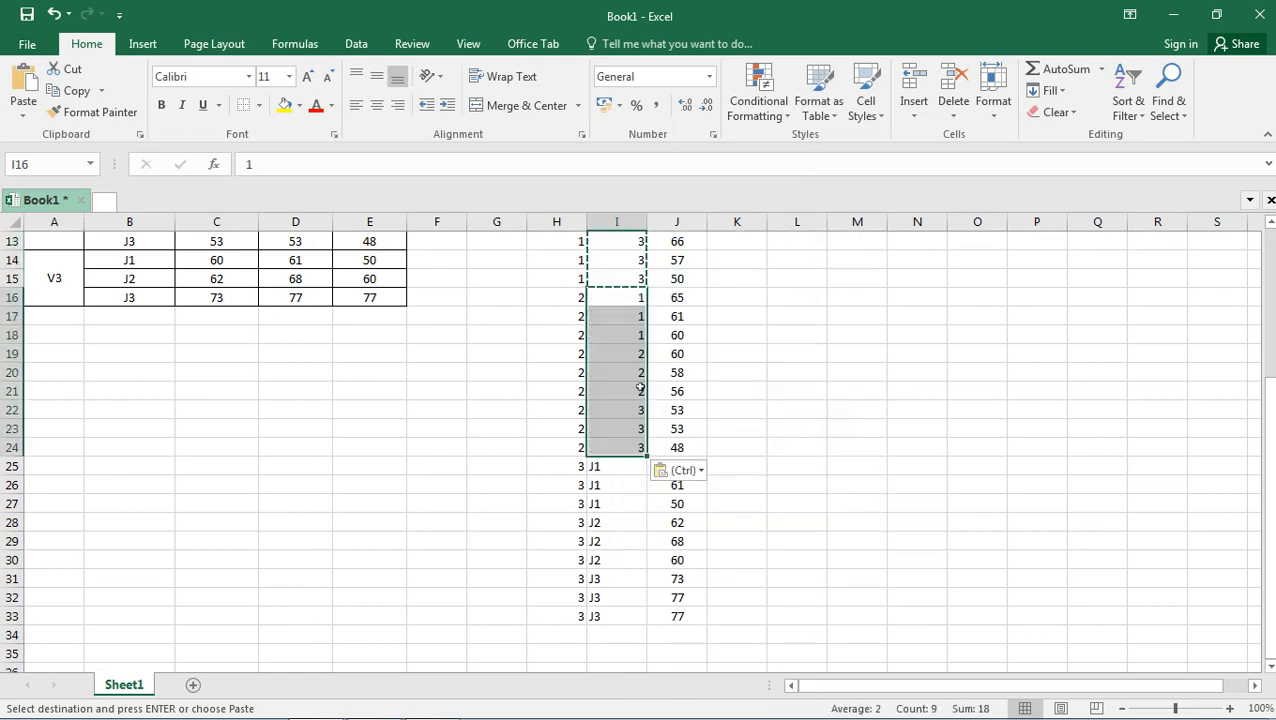
right_click(621, 464)
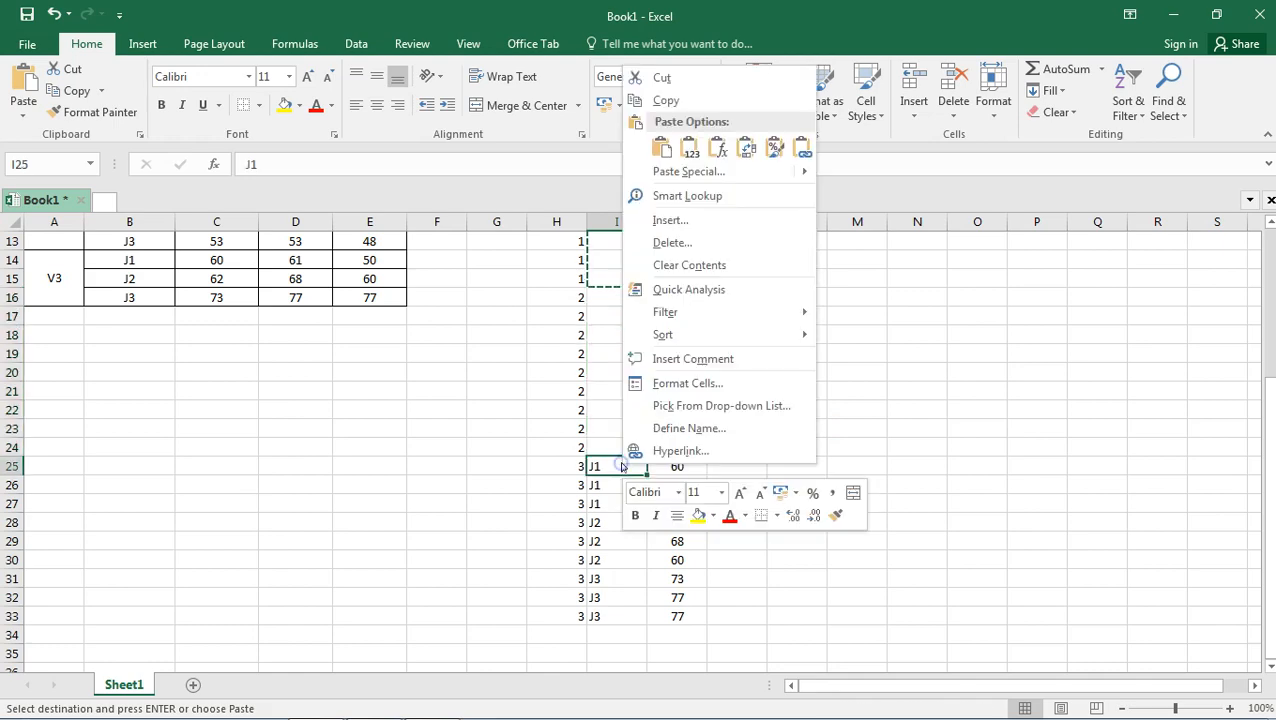
click(659, 143)
click(881, 458)
Copy the spacing codes I7:I33 and paste them into the JARAK column of SPSS from row 1.
scroll(637, 316, up, 3)
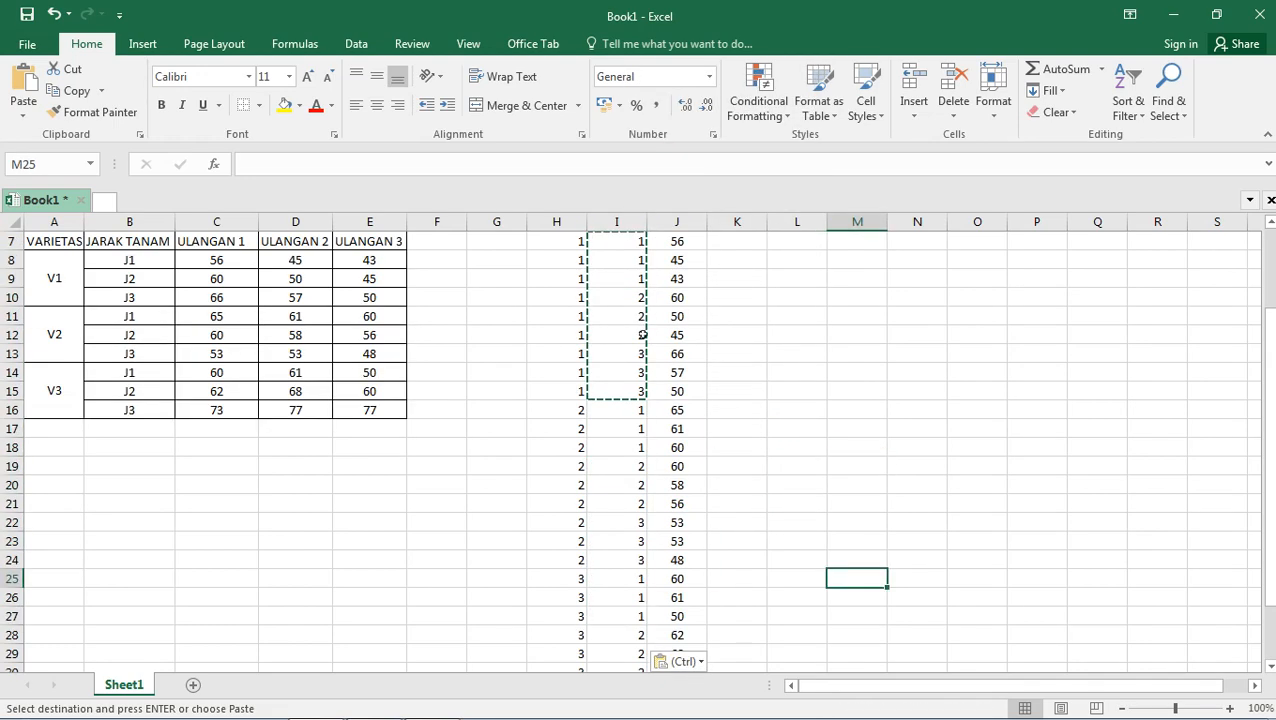
drag(630, 297, 632, 655)
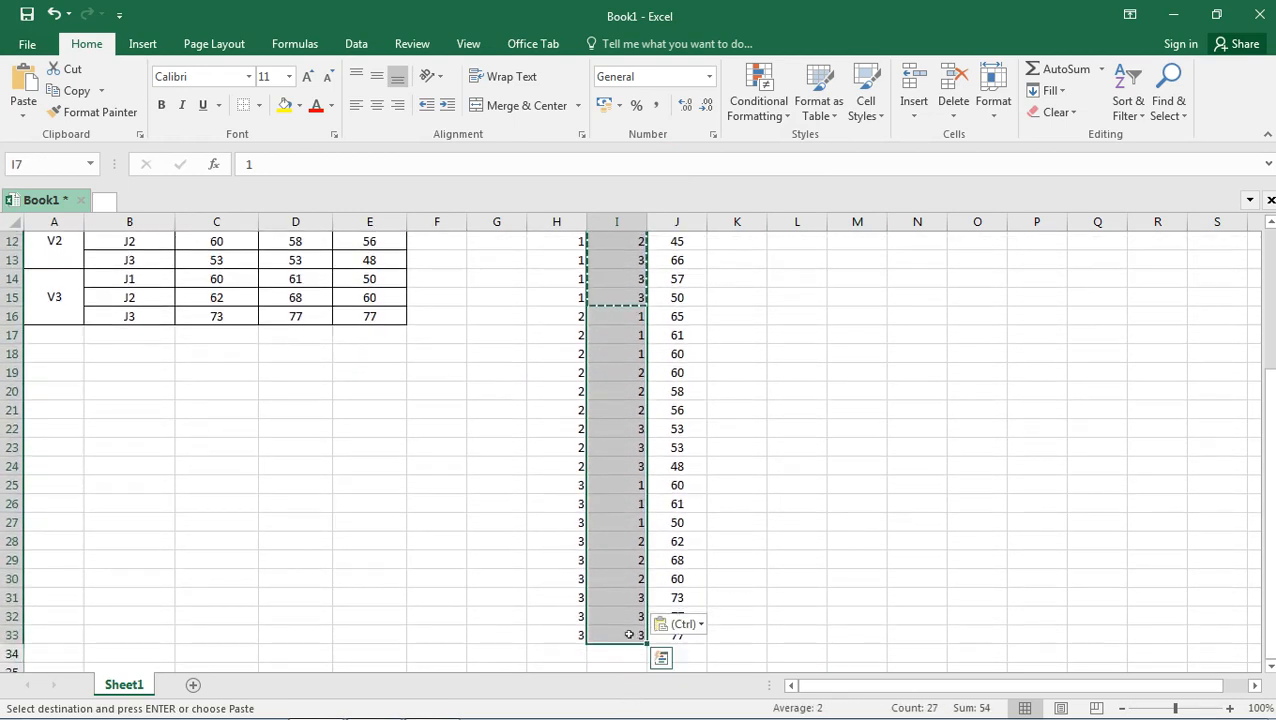
right_click(627, 634)
click(673, 270)
scroll(678, 265, up, 4)
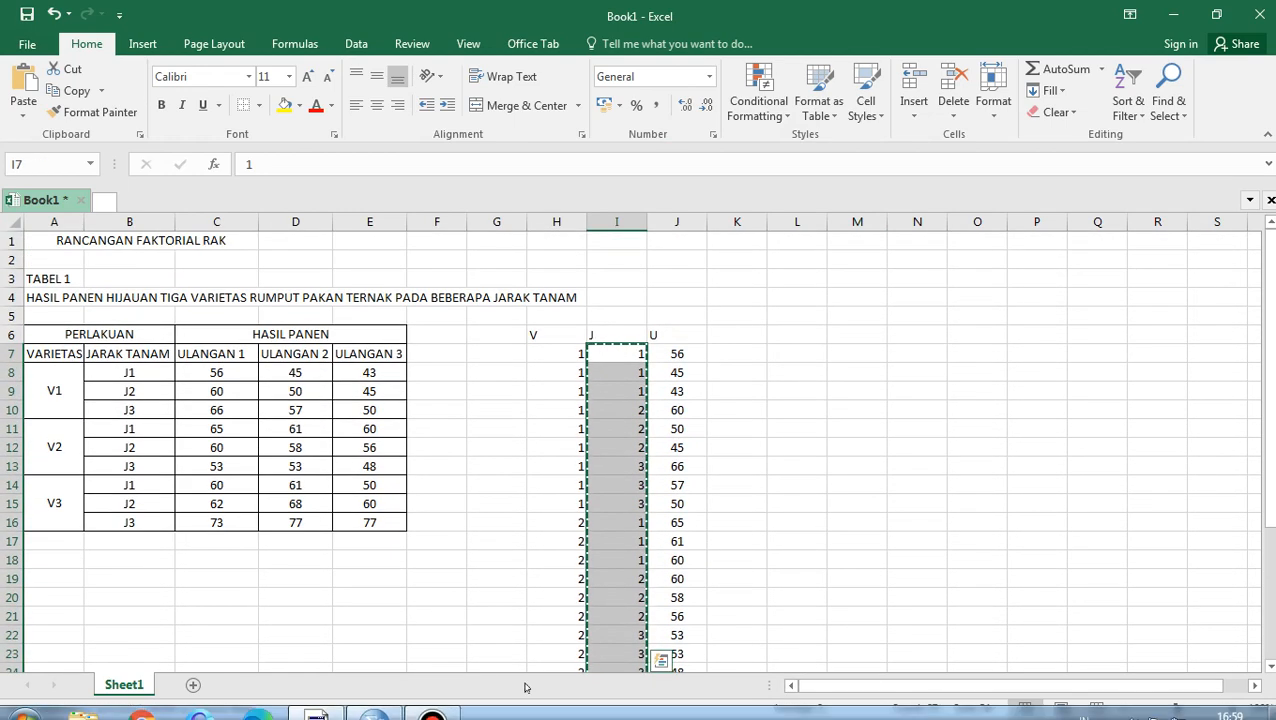
click(430, 705)
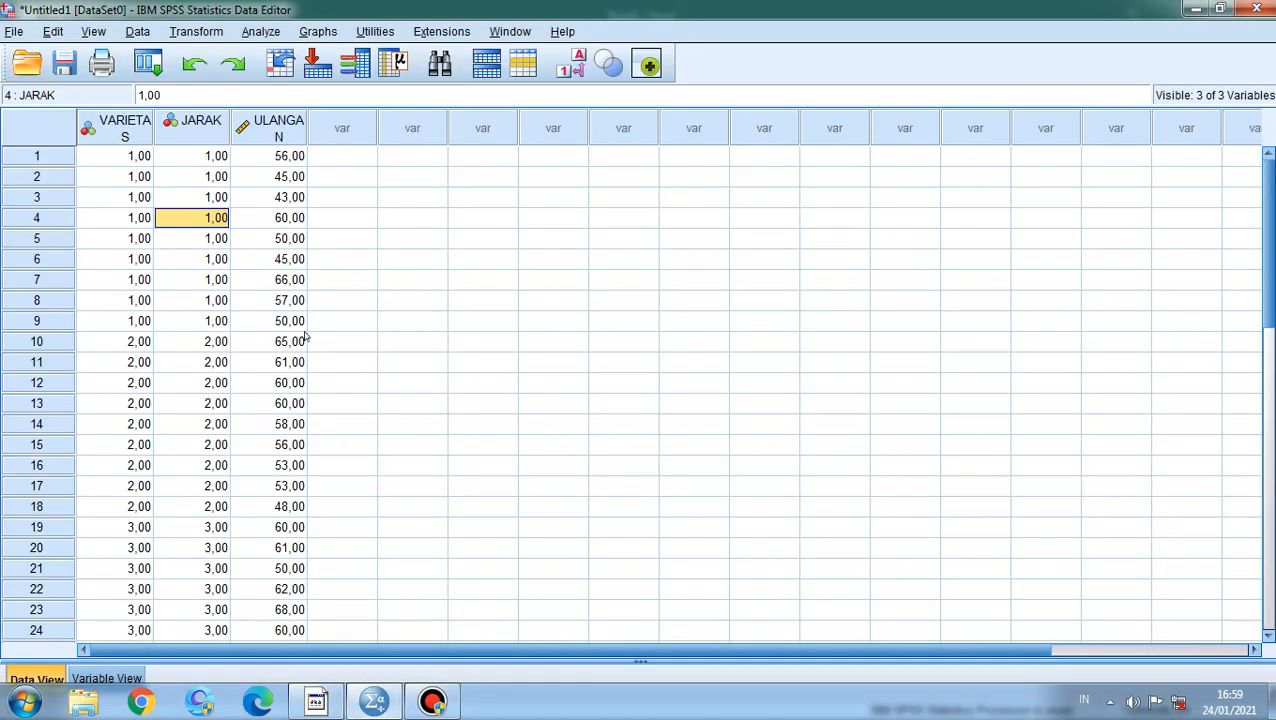
right_click(209, 156)
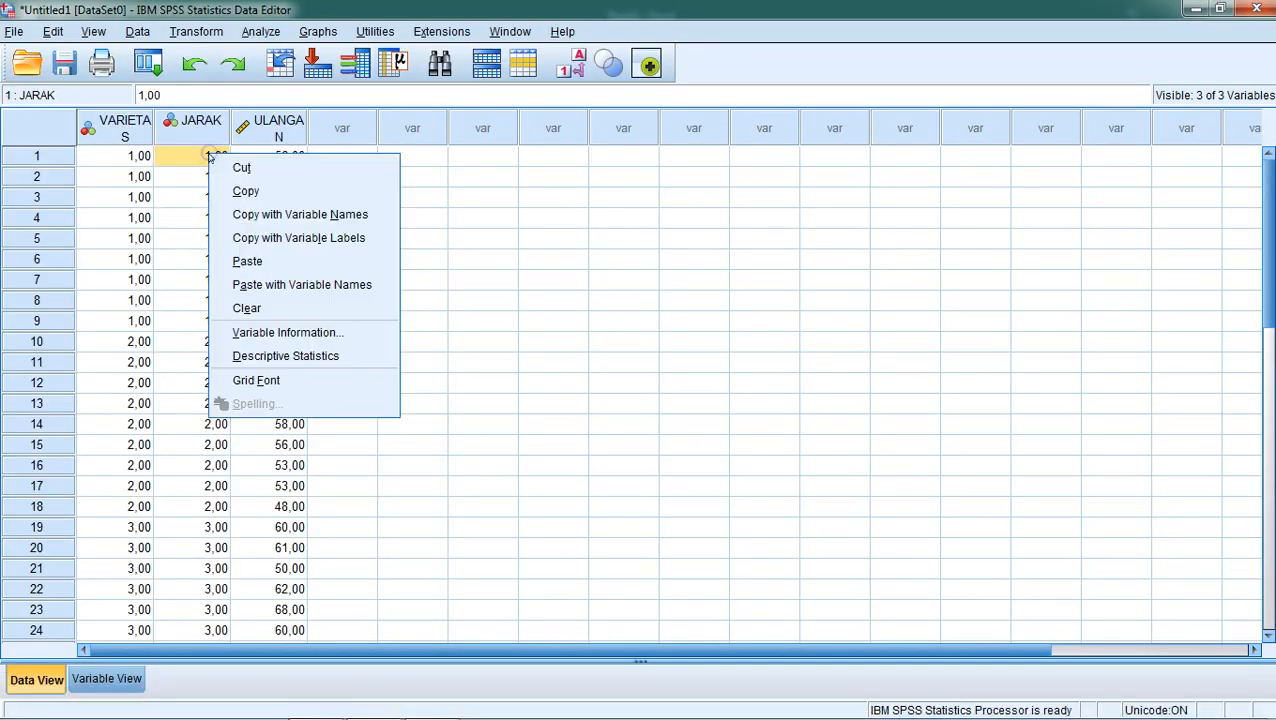
click(250, 262)
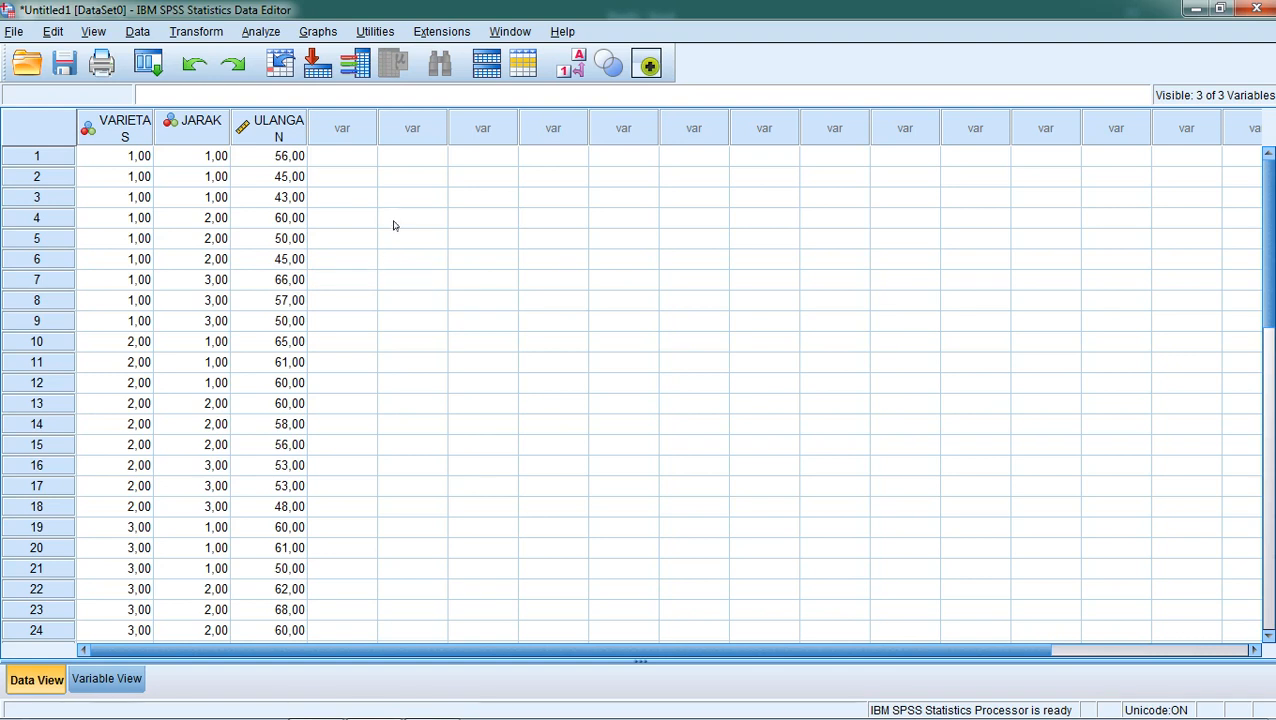
Compare the pasted JARAK codes in SPSS against column I in Excel.
mouse_move(432, 708)
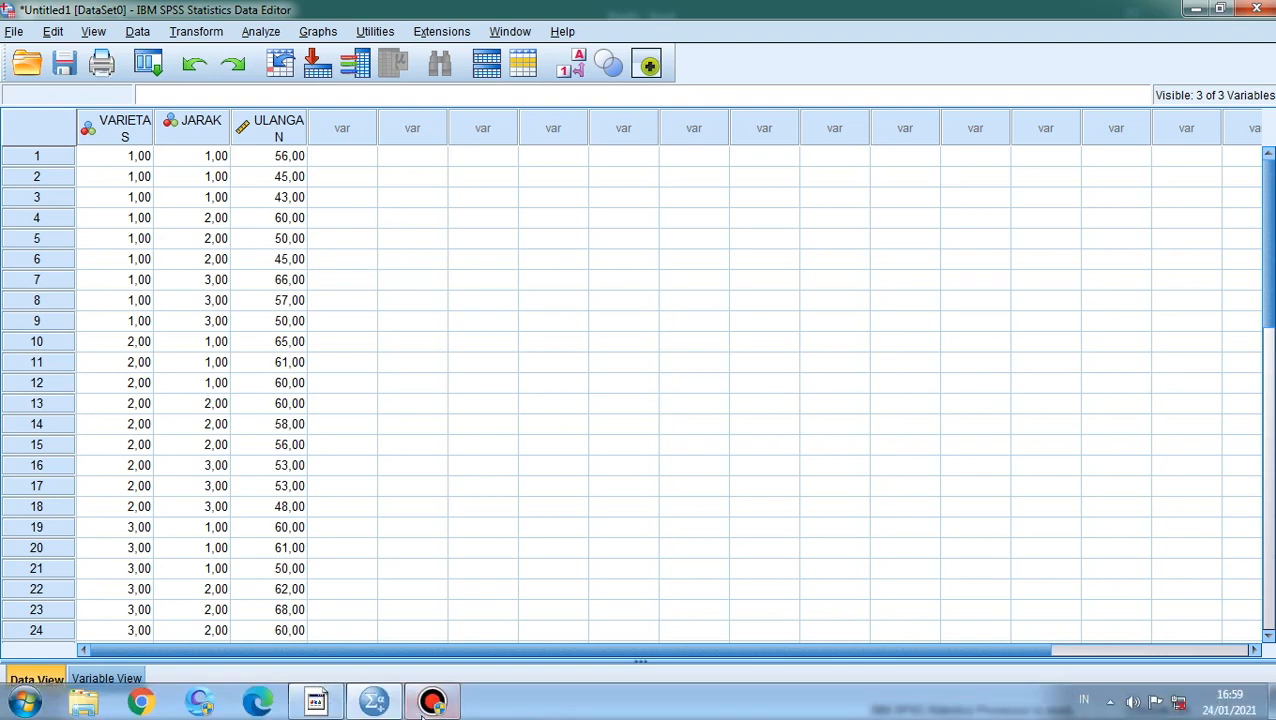
click(378, 708)
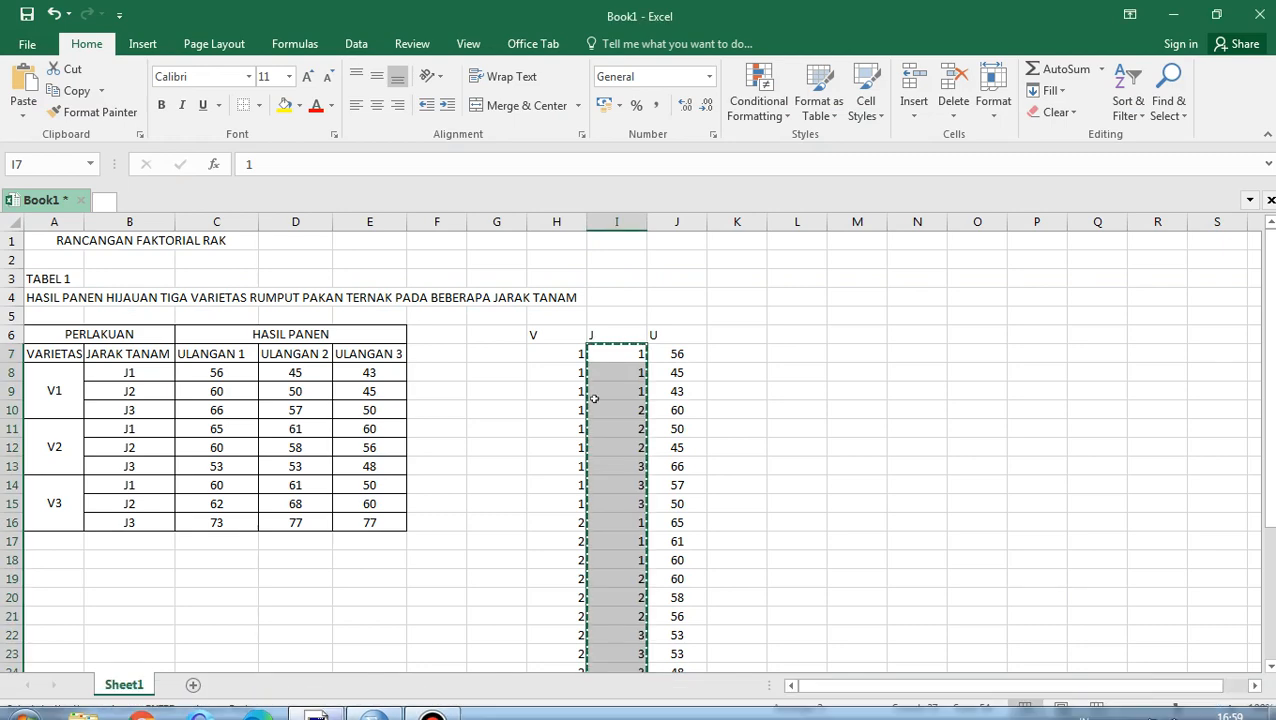
scroll(708, 412, down, 3)
scroll(704, 410, up, 3)
scroll(690, 430, down, 3)
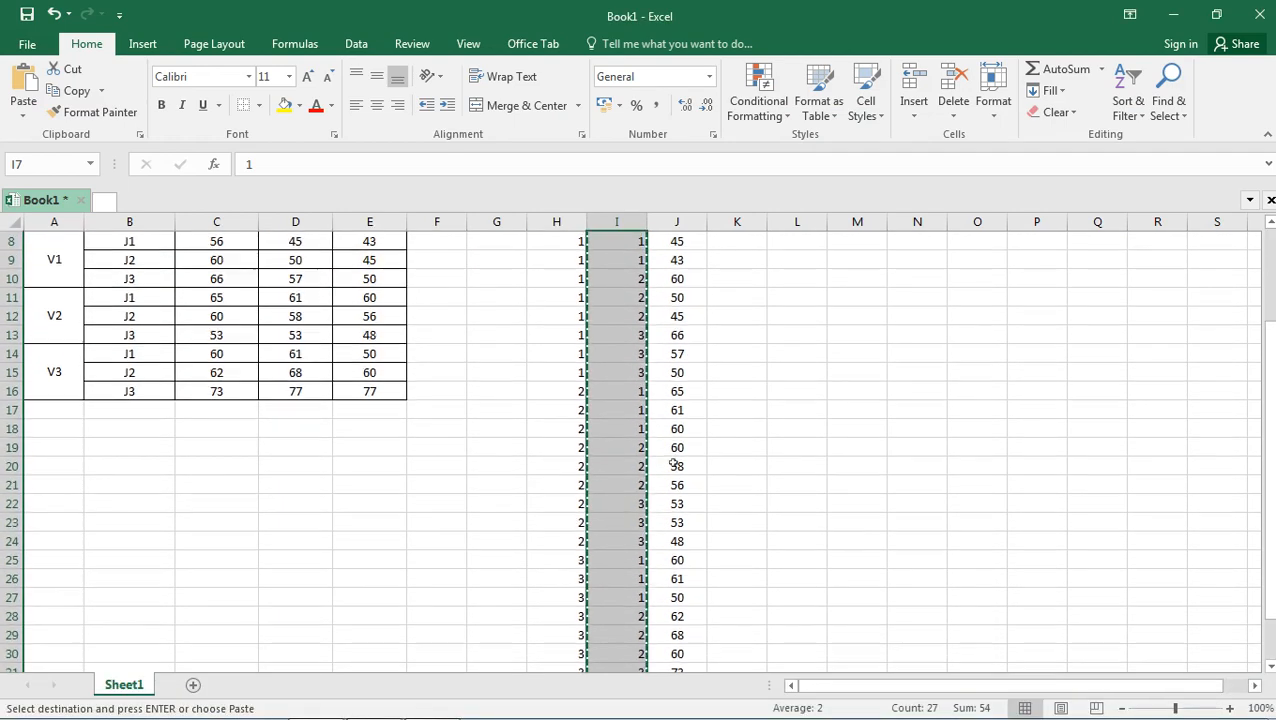
scroll(675, 461, up, 3)
mouse_move(303, 705)
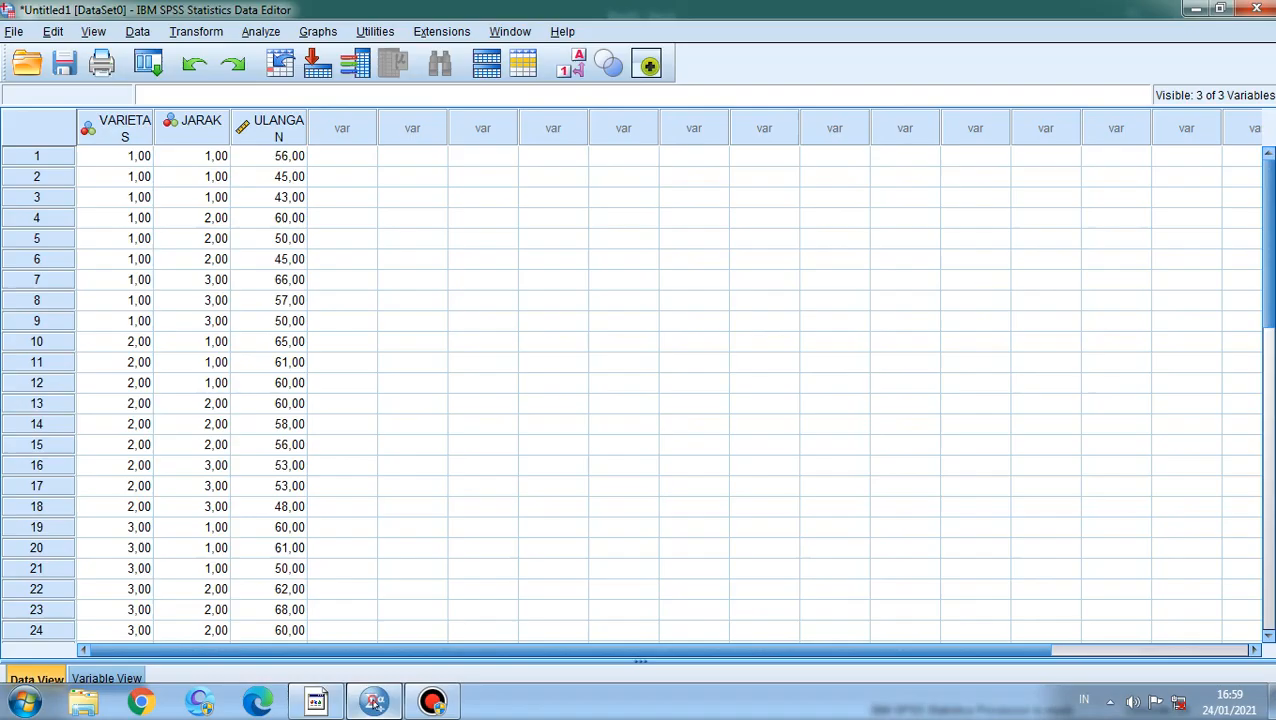
click(374, 702)
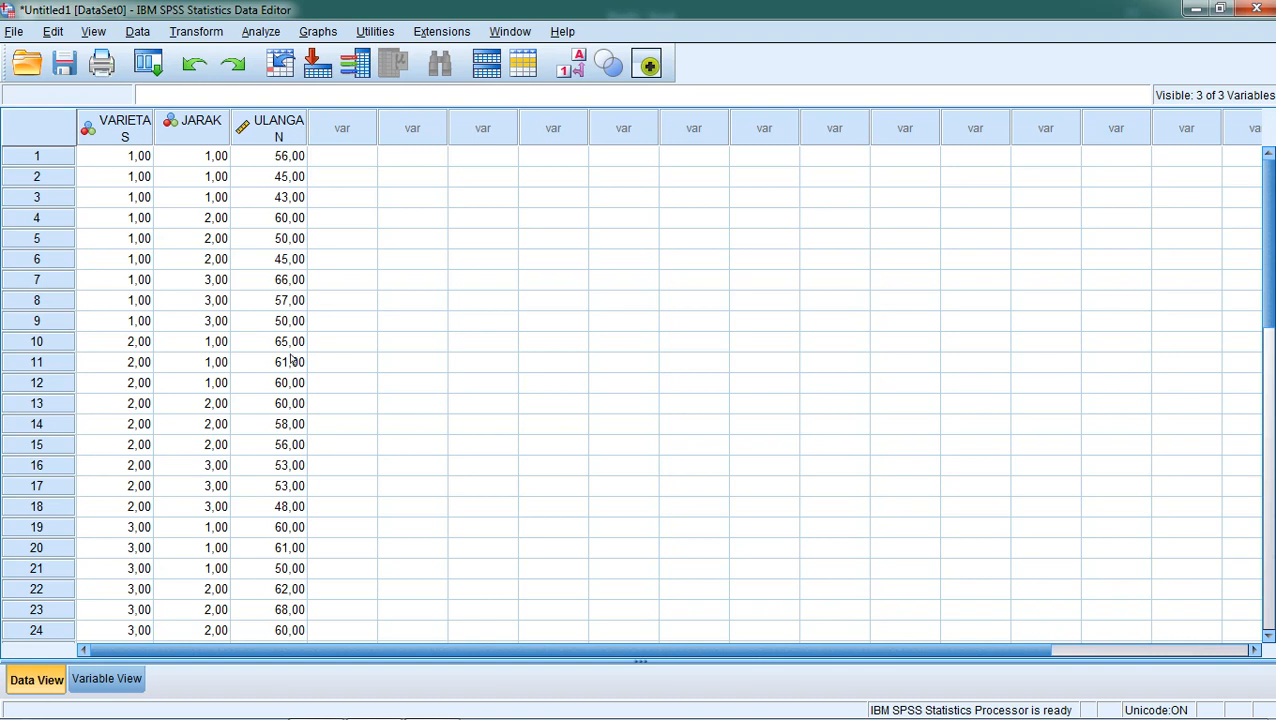
Open the General Linear Model Univariate dialog and reset its variable assignments.
click(263, 35)
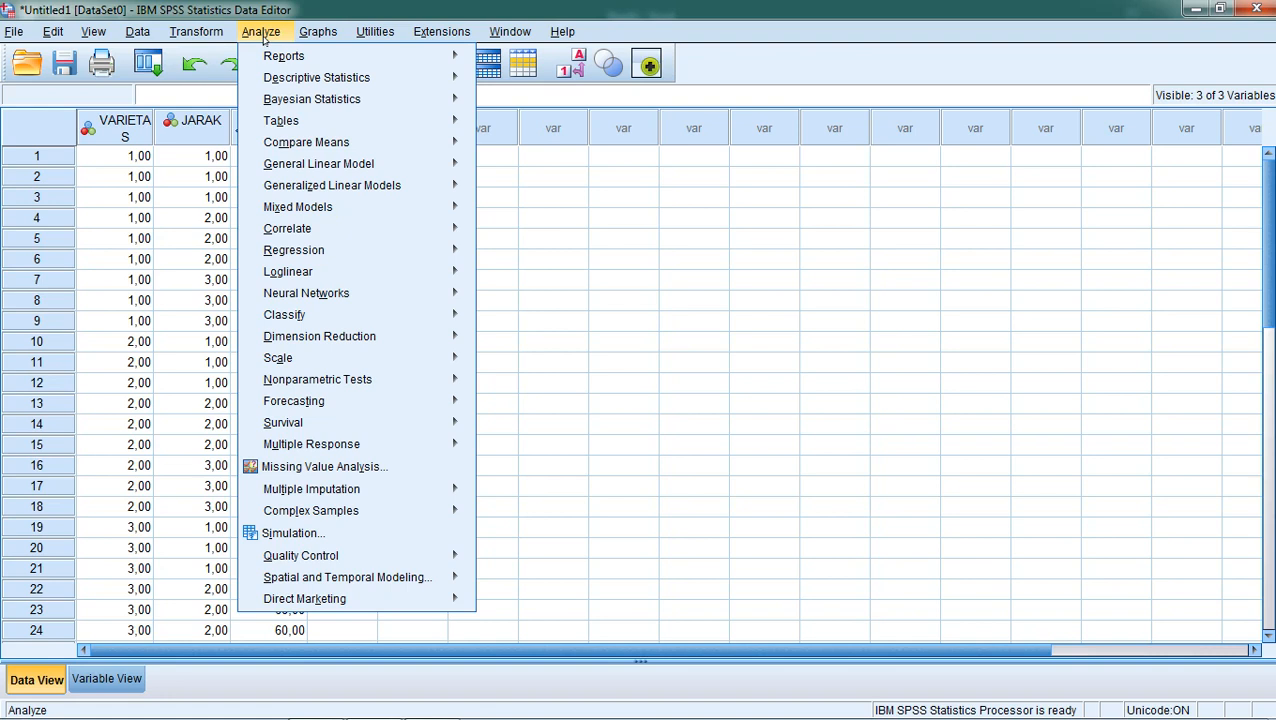
mouse_move(324, 167)
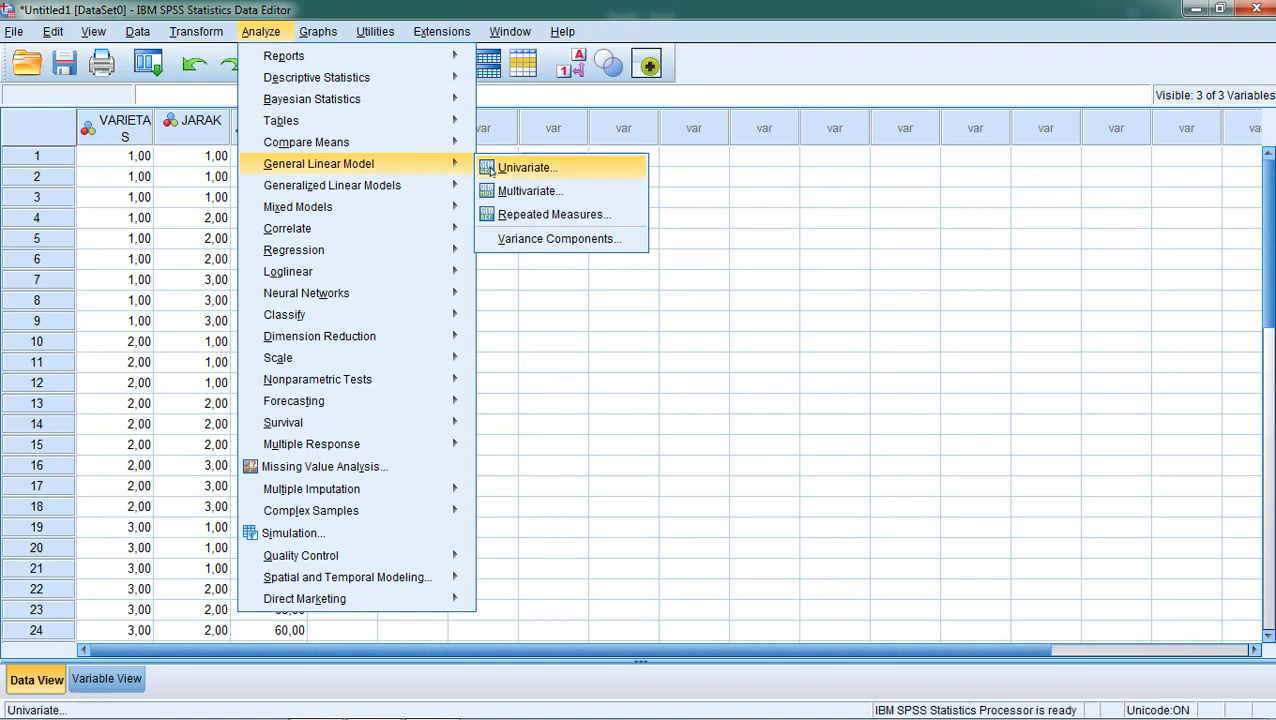
click(528, 167)
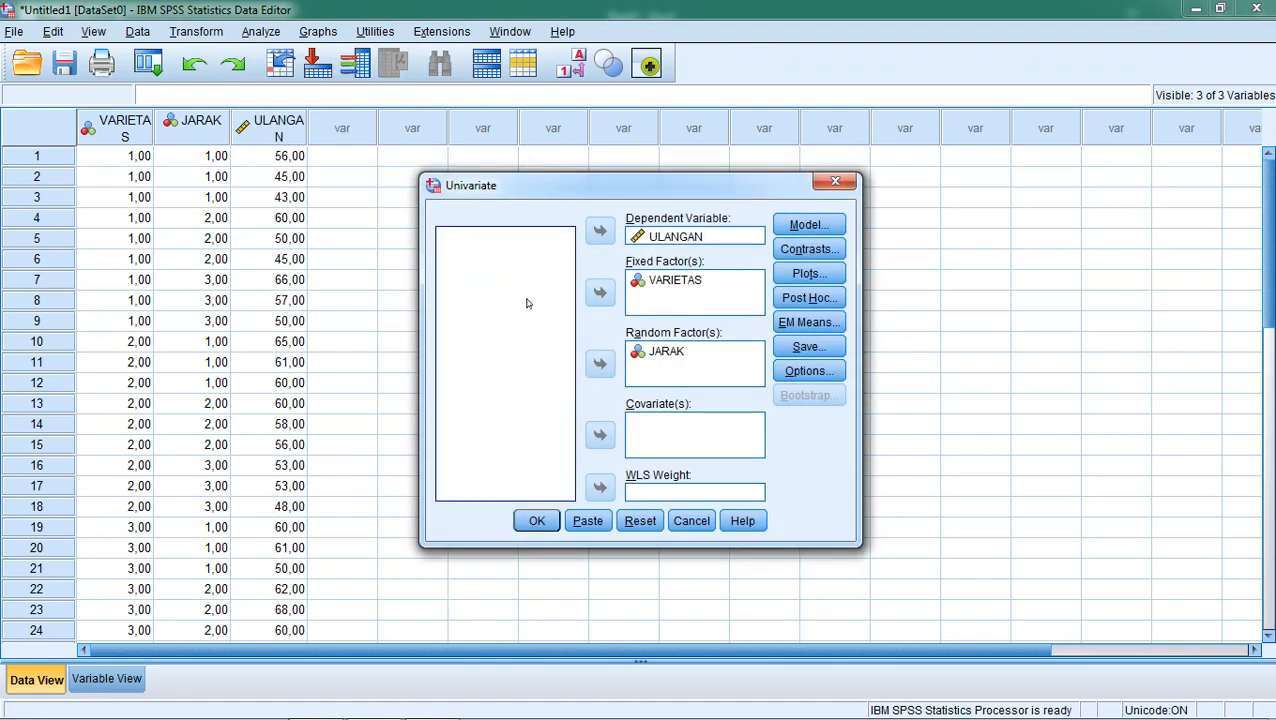
click(640, 521)
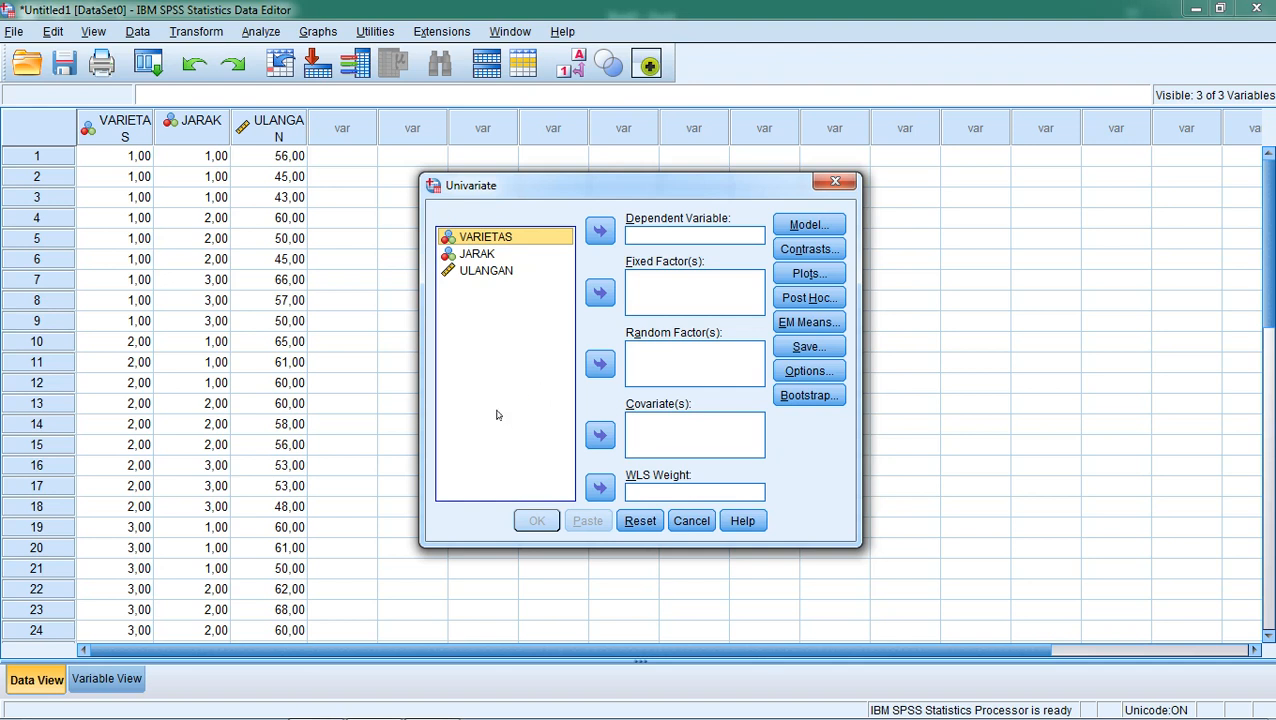
click(334, 702)
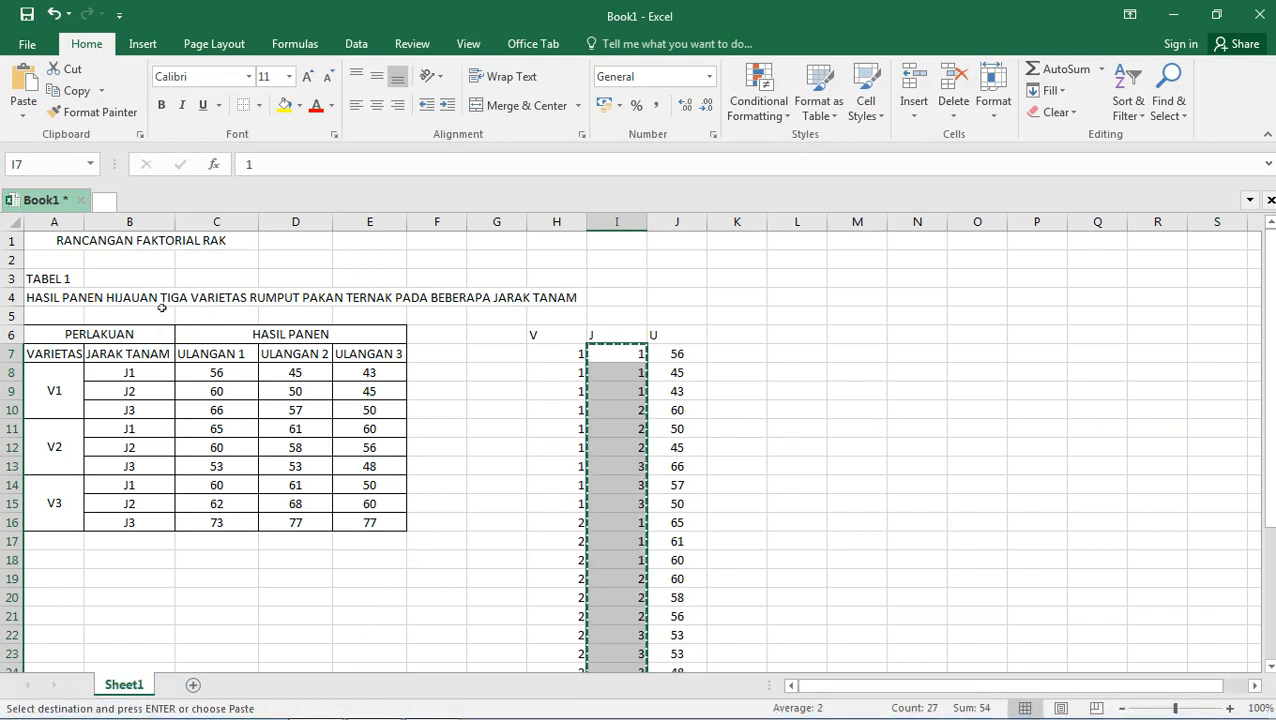
Switch back to SPSS and assign ULANGAN as dependent variable, VARIETAS as fixed factor and JARAK as random factor.
click(228, 305)
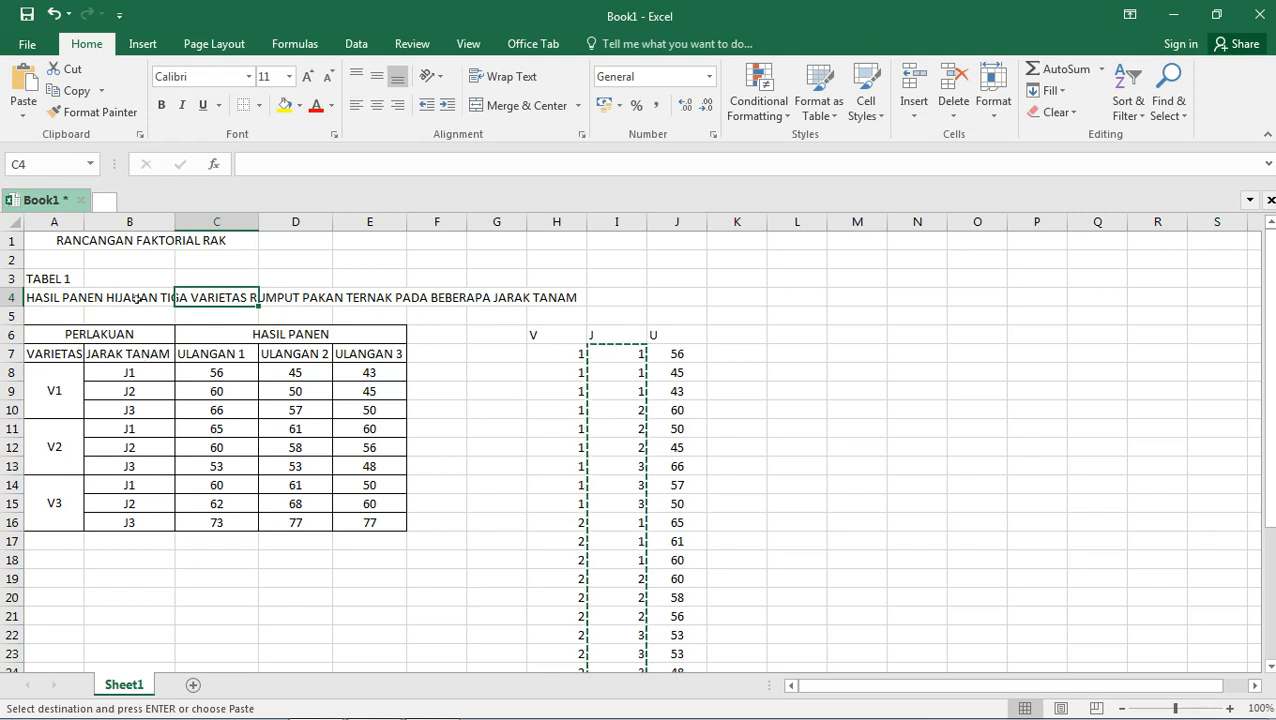
click(499, 599)
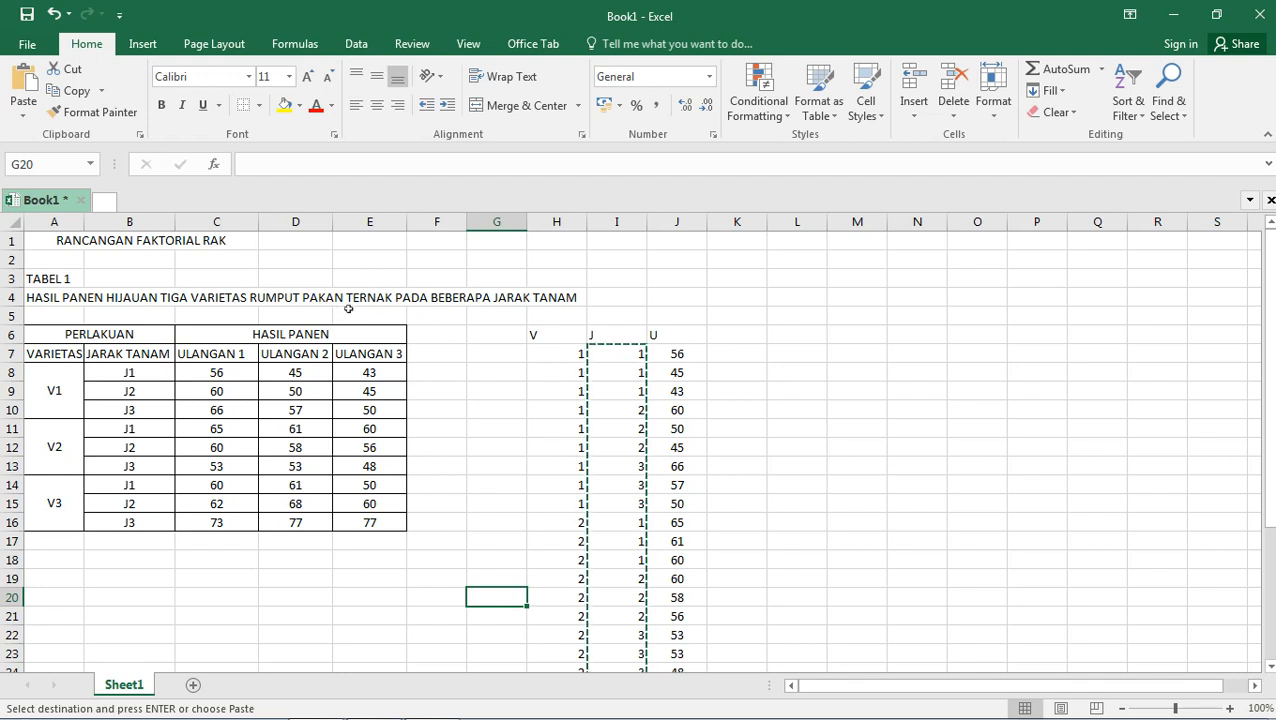
click(368, 708)
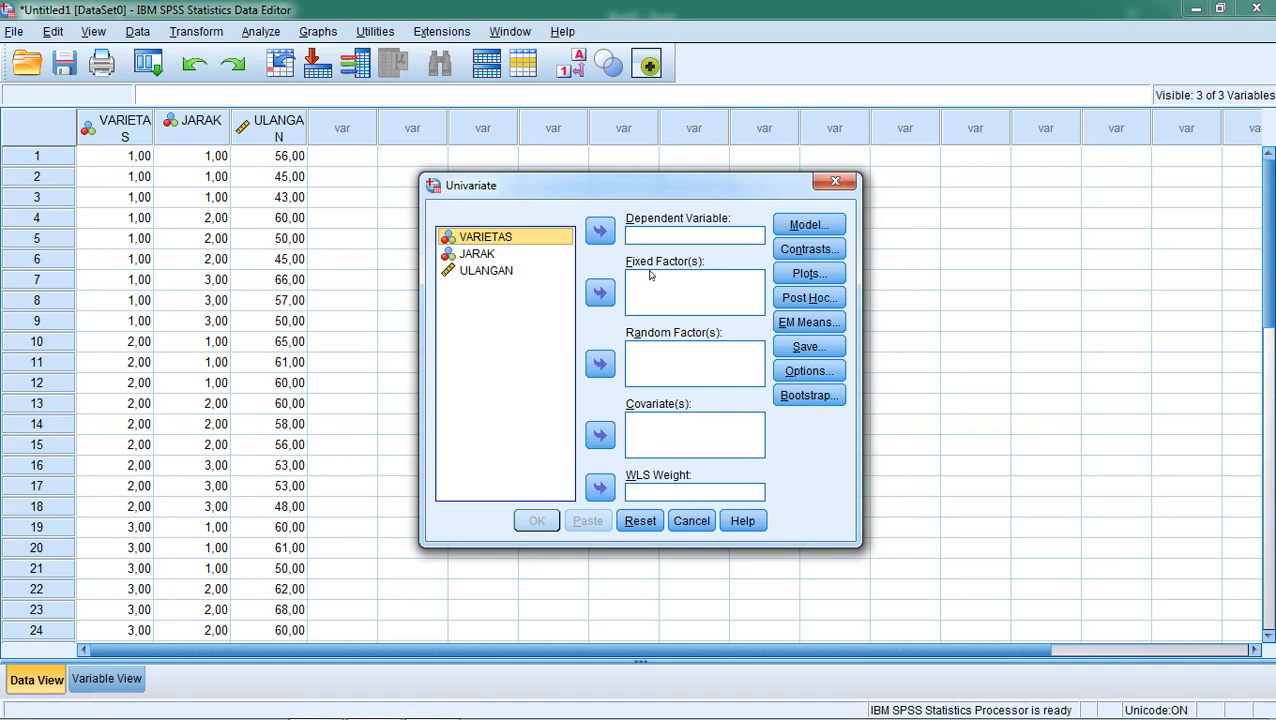
click(596, 293)
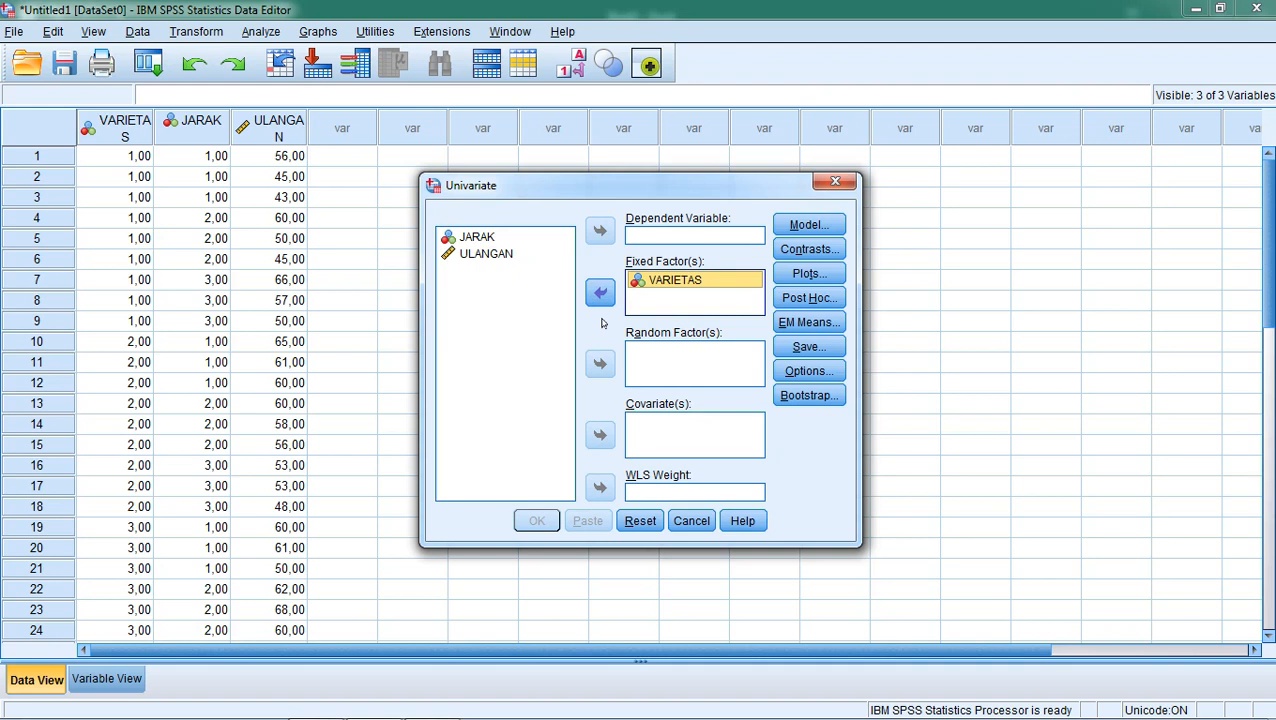
click(488, 238)
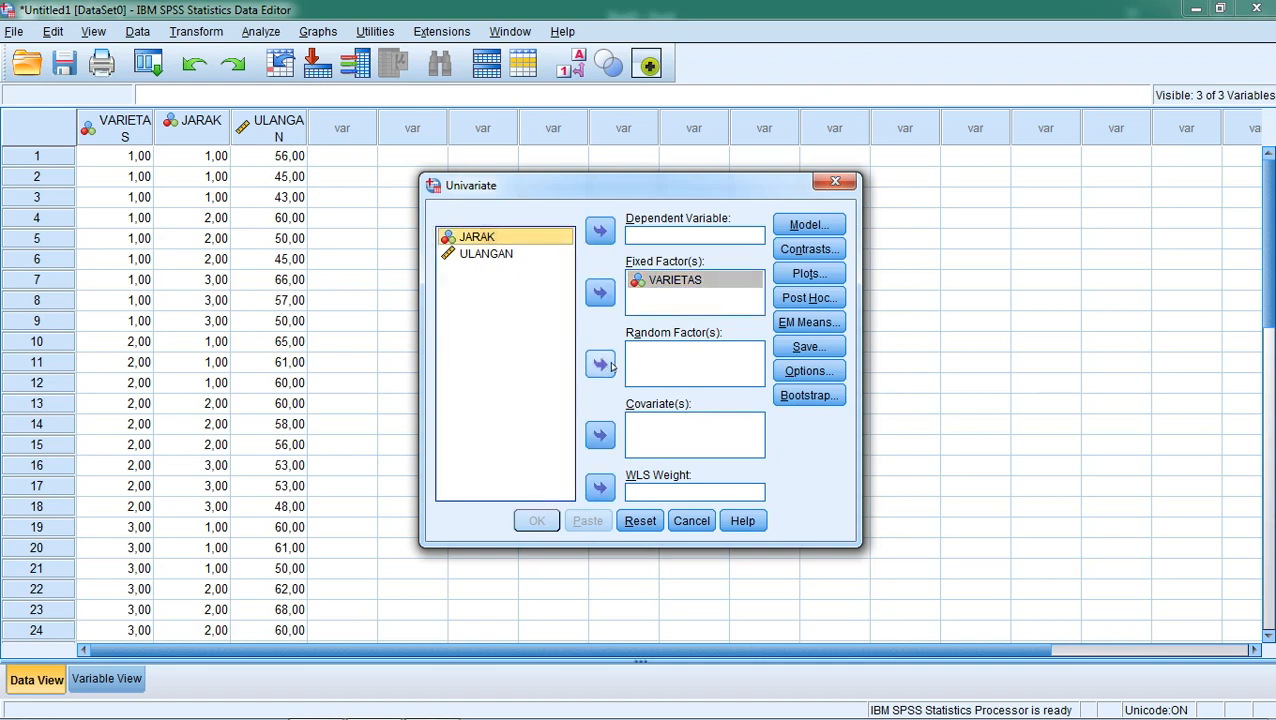
click(601, 364)
click(490, 240)
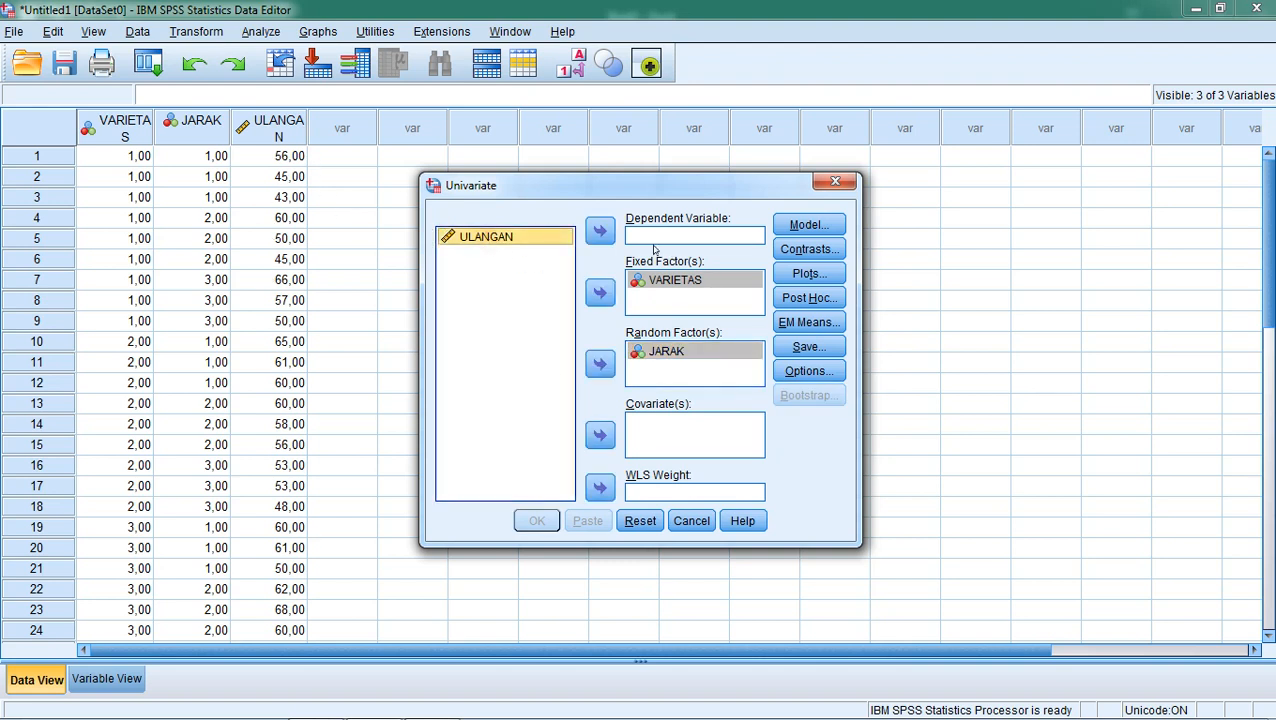
click(600, 234)
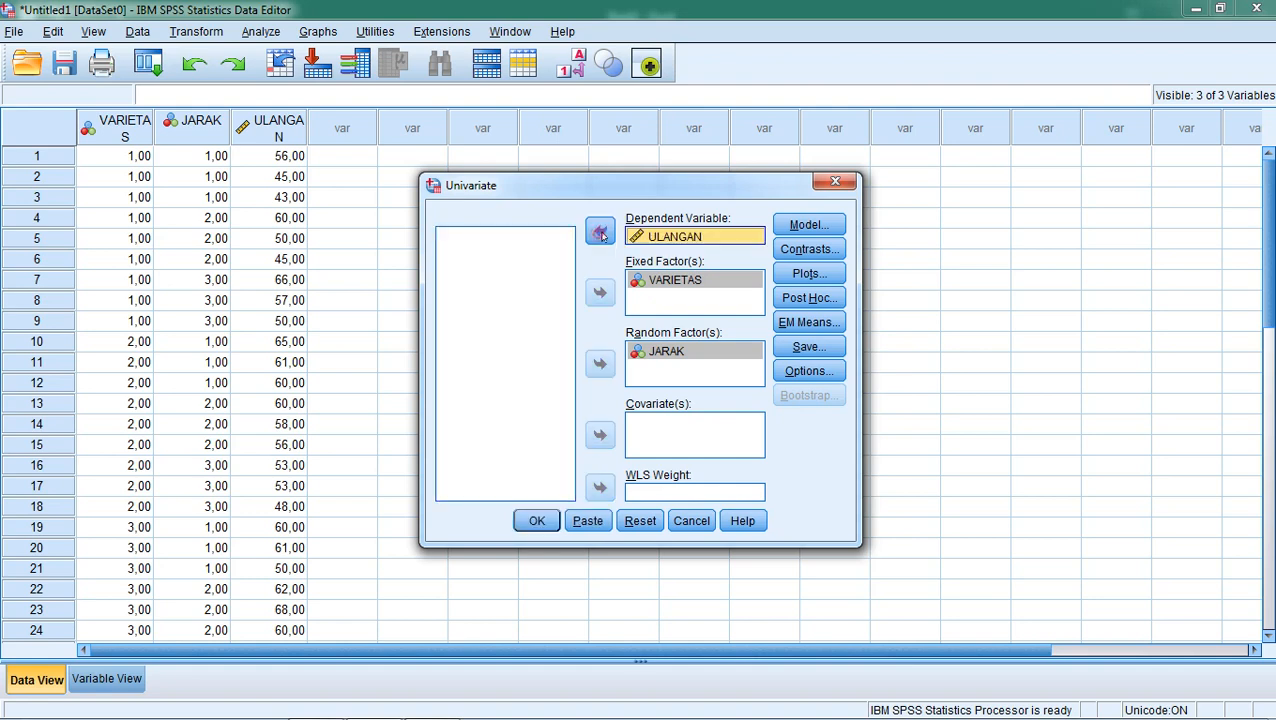
Inspect the Model, Contrasts and Plots sub-dialogs, closing each without changes.
click(812, 225)
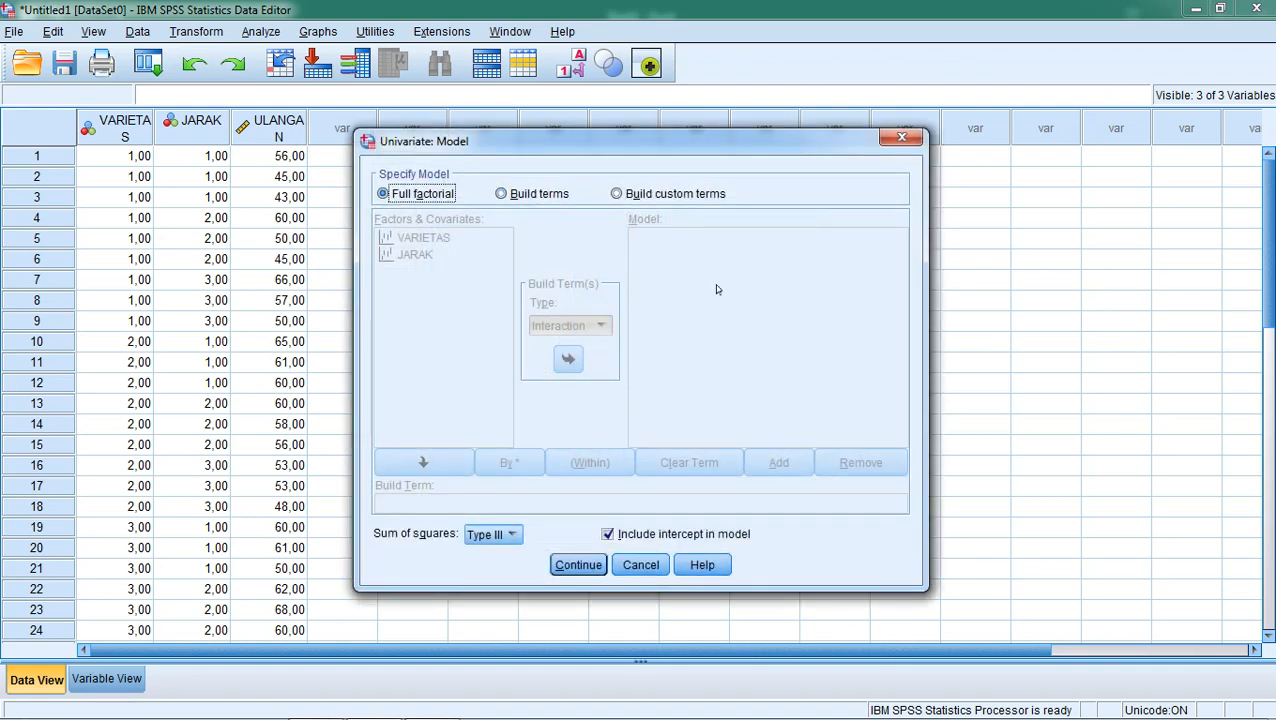
click(645, 566)
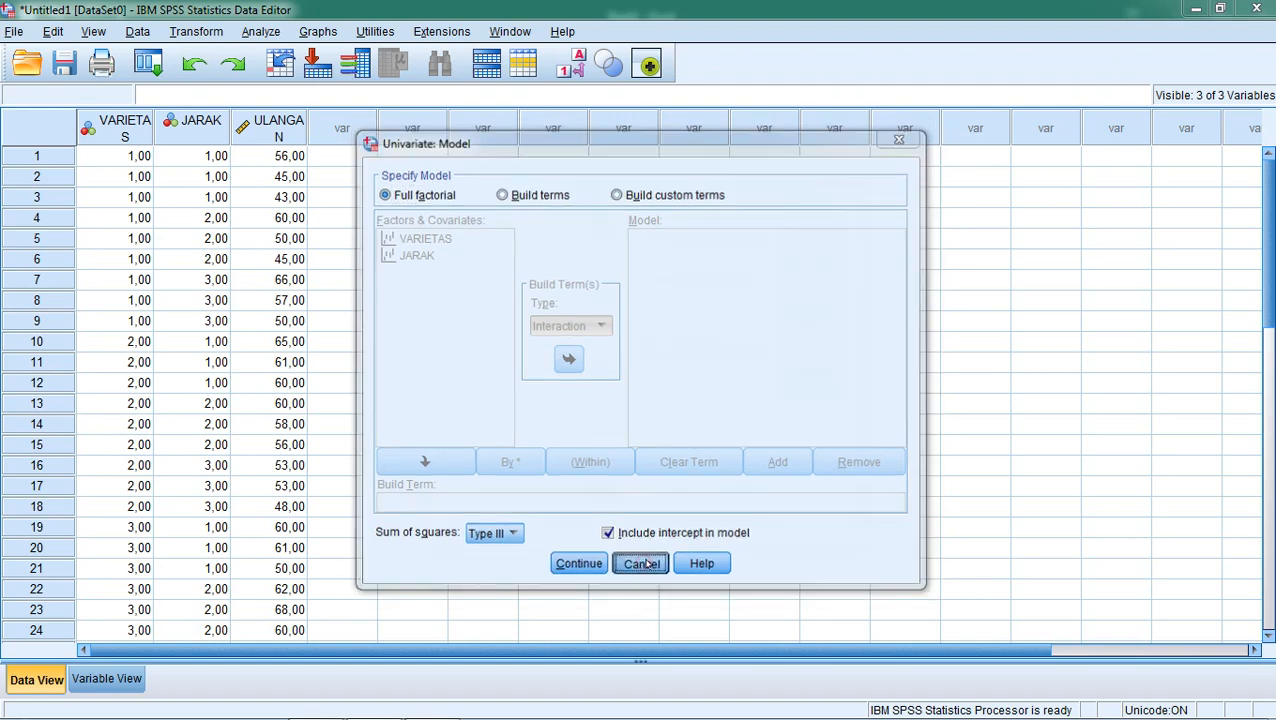
click(809, 252)
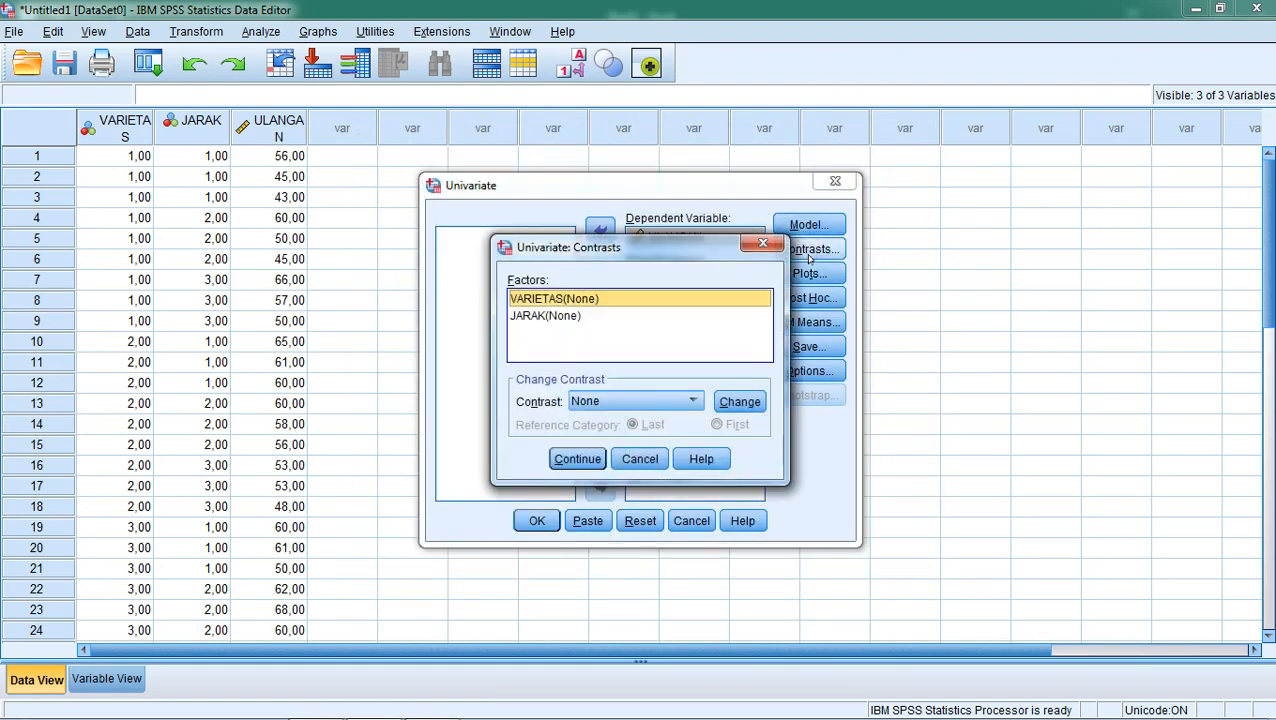
click(627, 462)
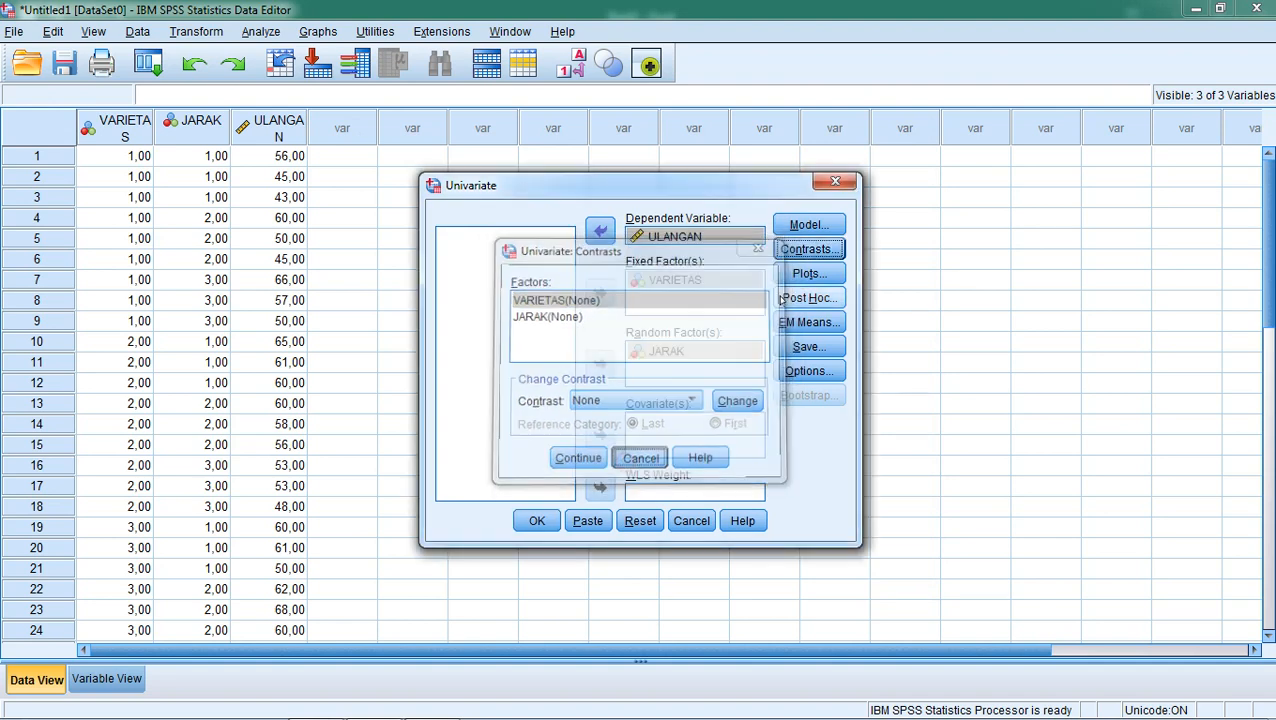
click(809, 273)
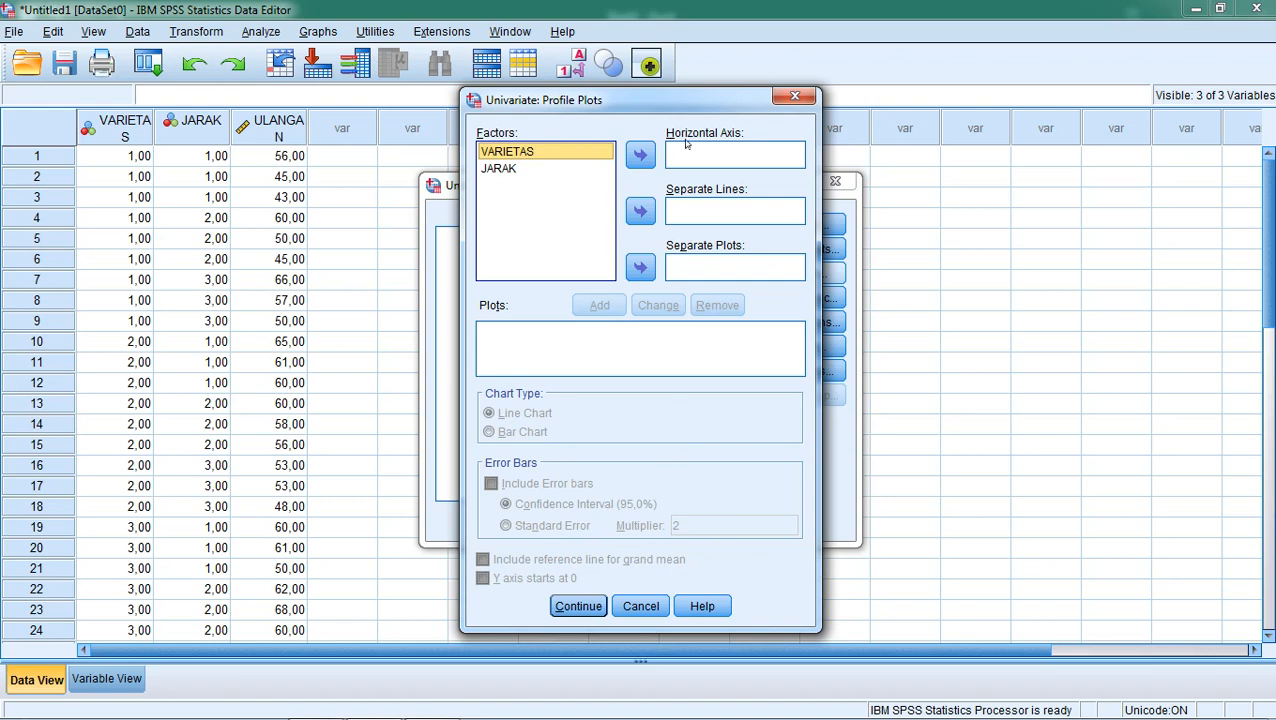
click(641, 606)
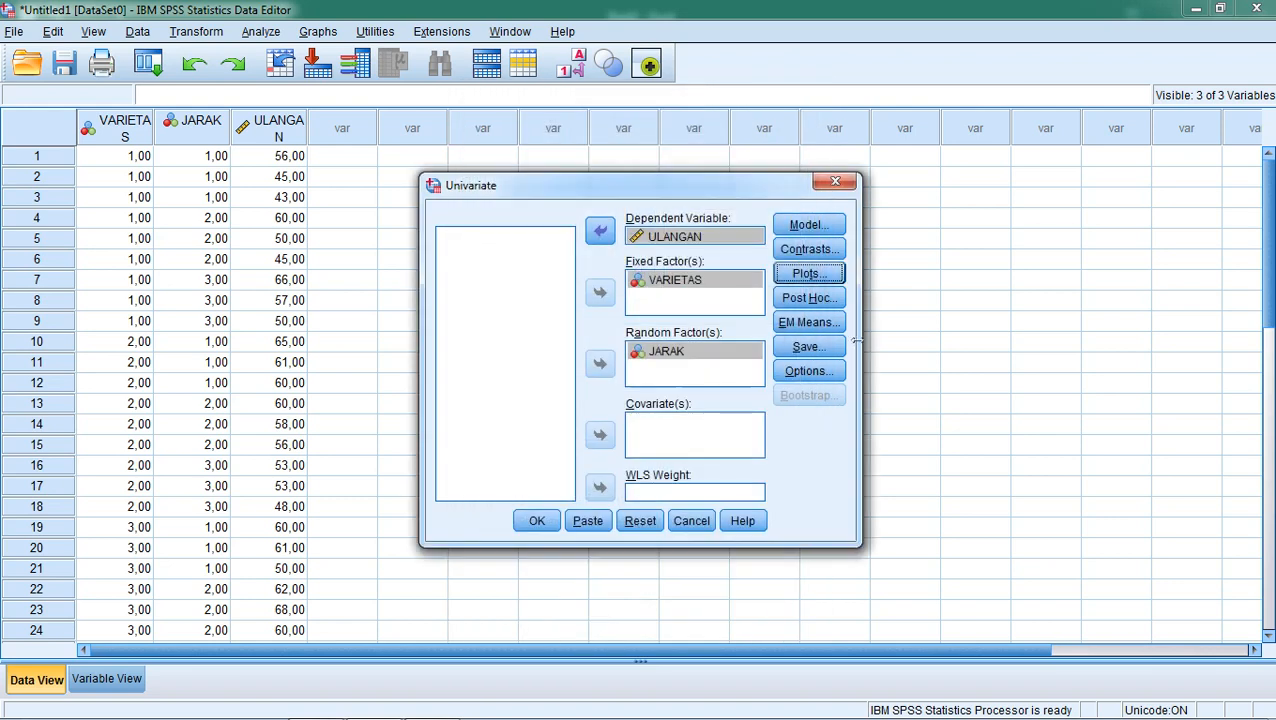
Request a Duncan post hoc test for VARIETAS.
click(809, 297)
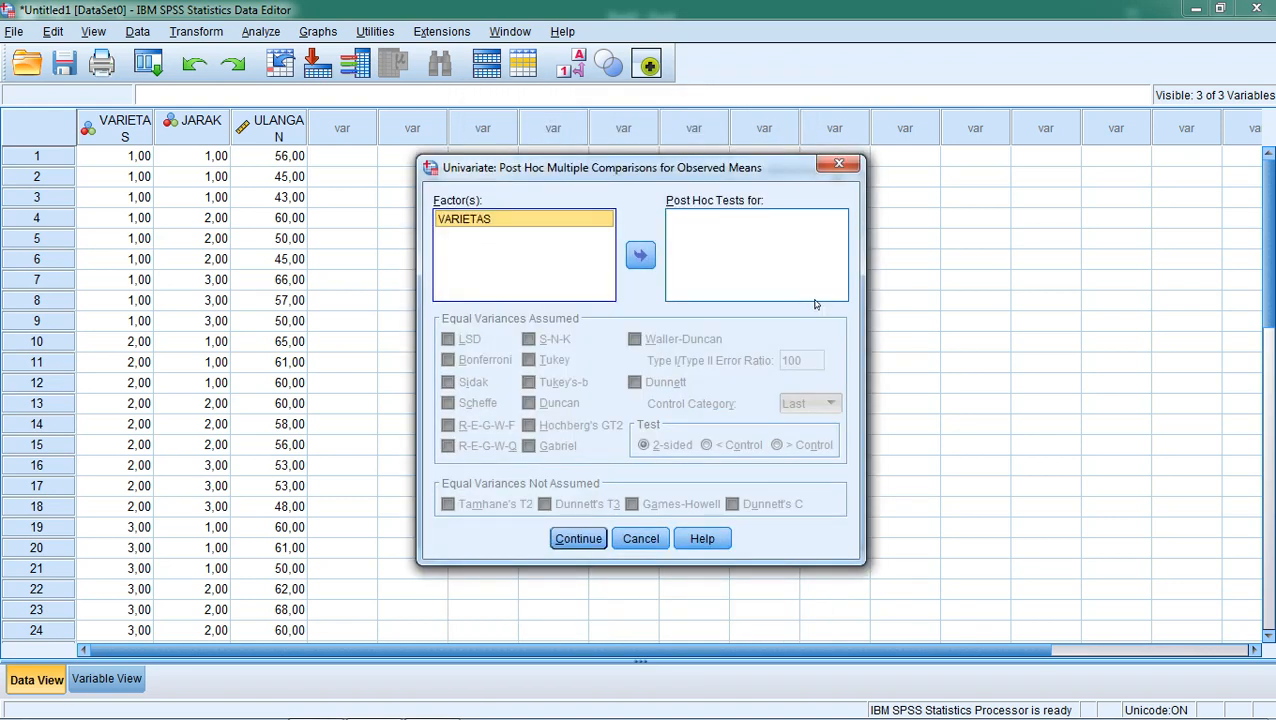
click(640, 256)
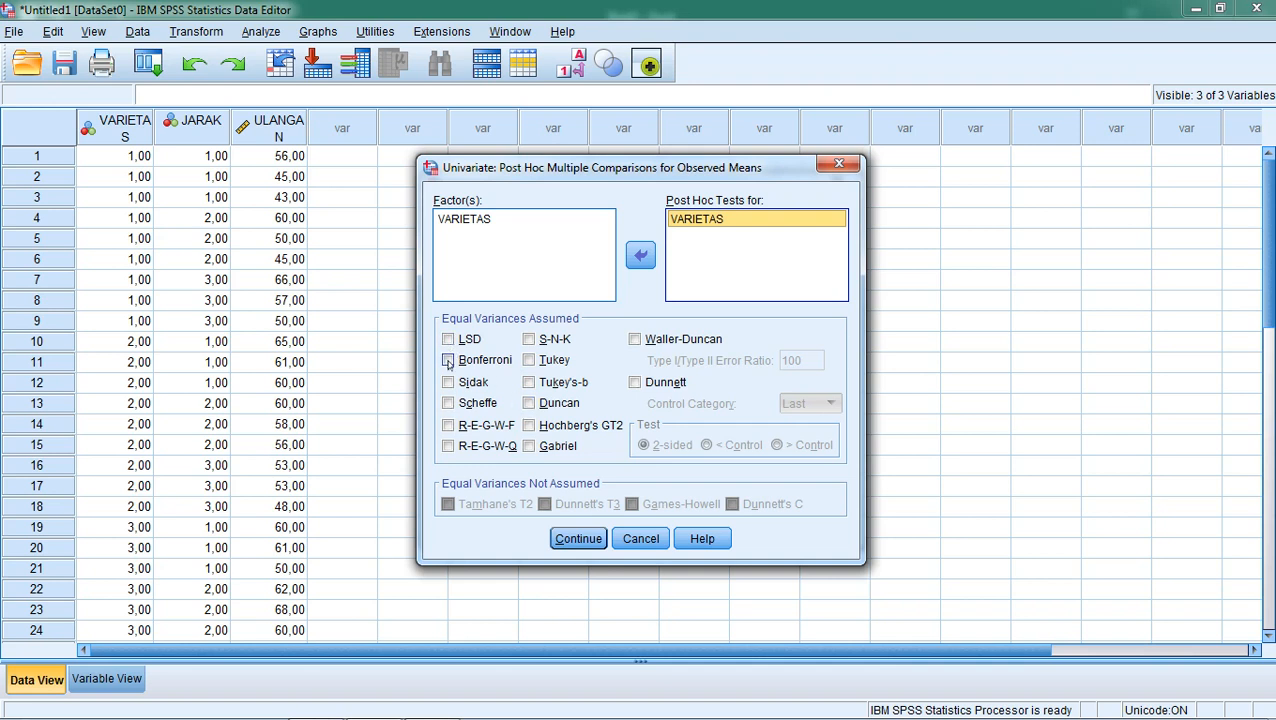
click(530, 405)
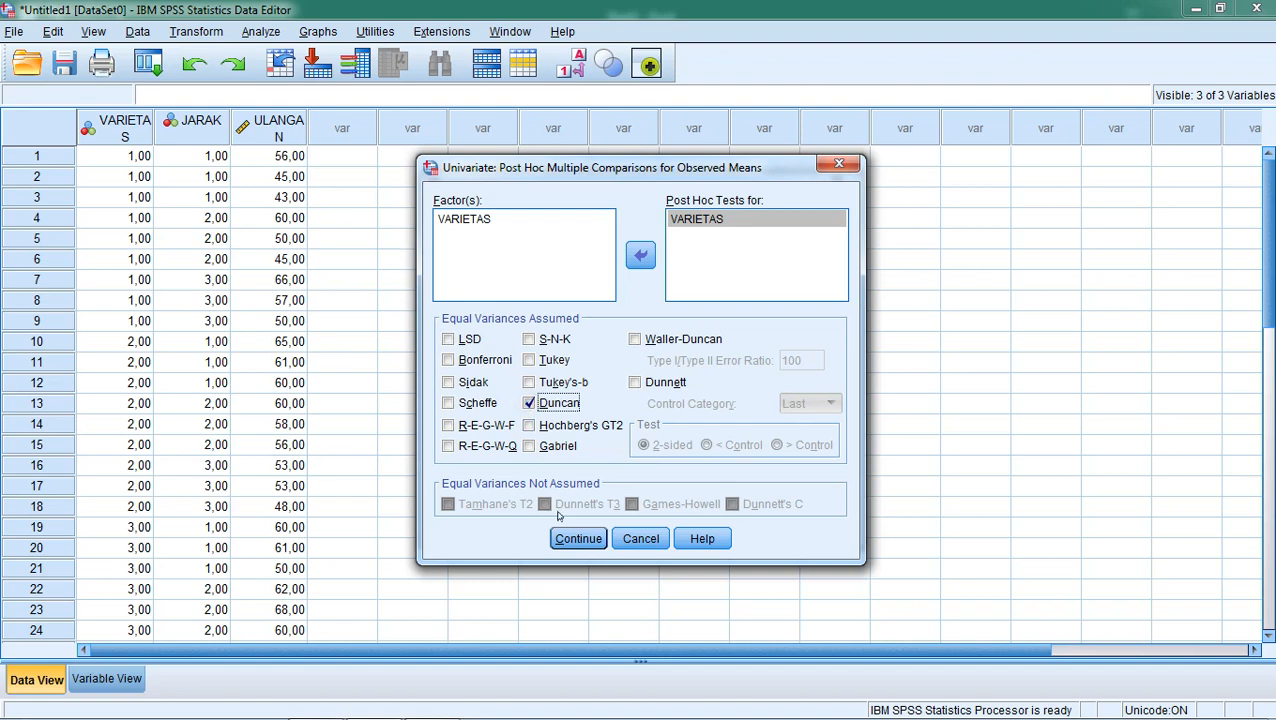
click(574, 540)
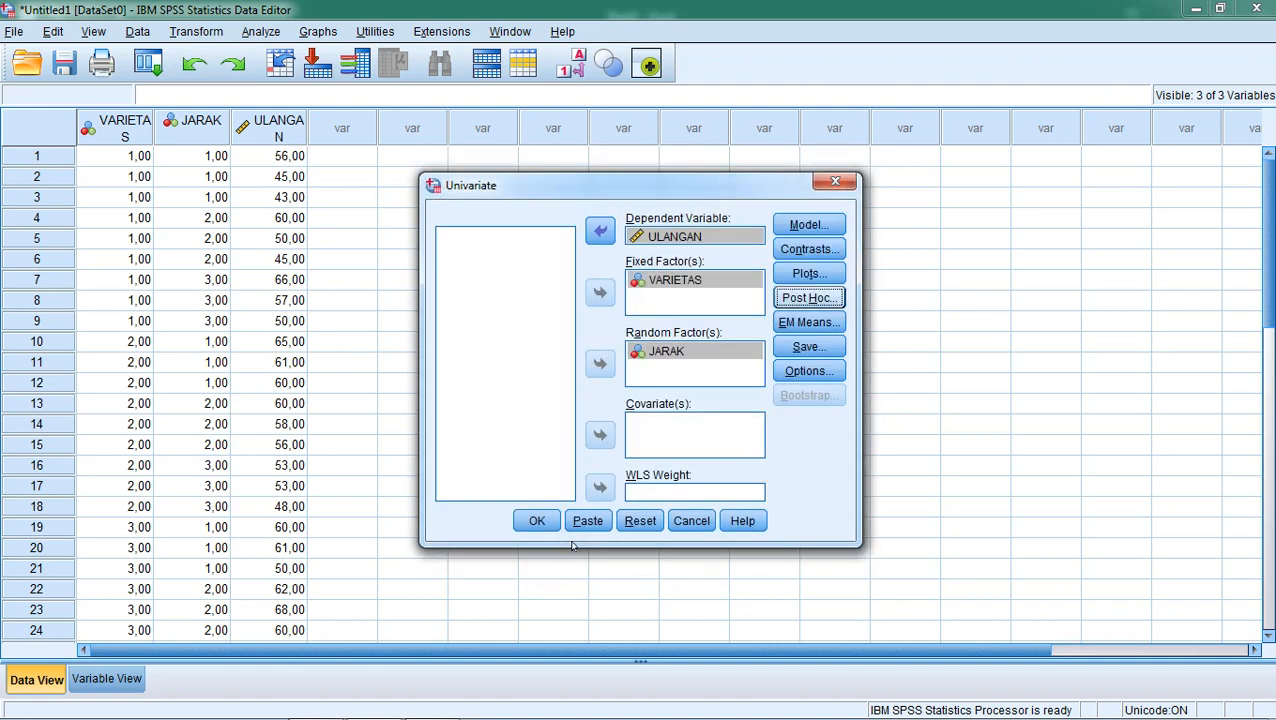
Display estimated marginal means for VARIETAS, JARAK and VARIETAS*JARAK.
click(812, 323)
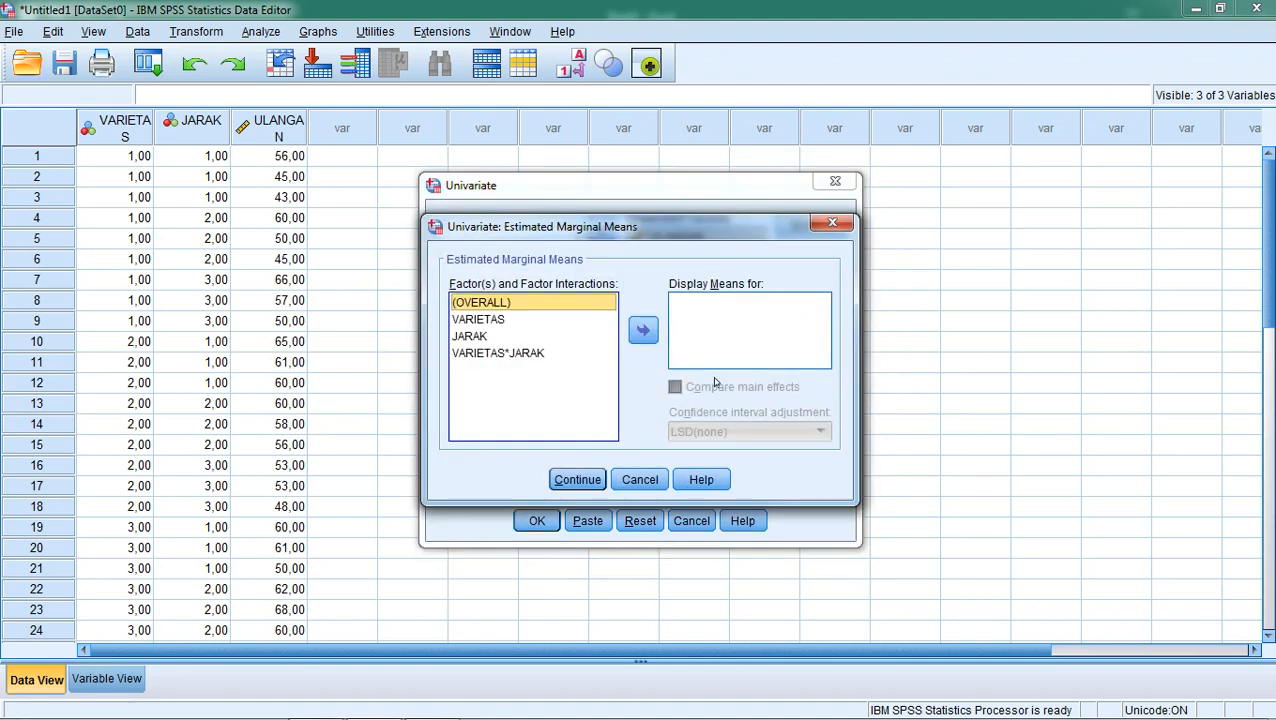
click(488, 319)
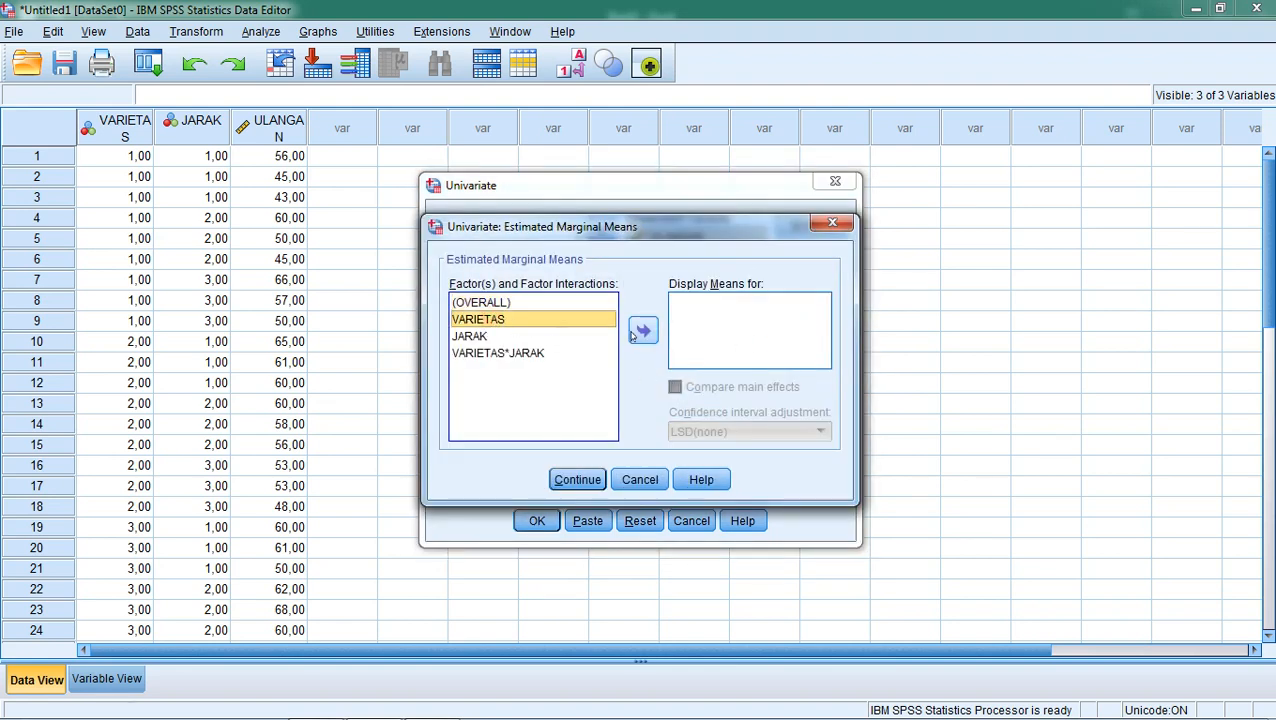
click(643, 330)
click(519, 337)
click(643, 330)
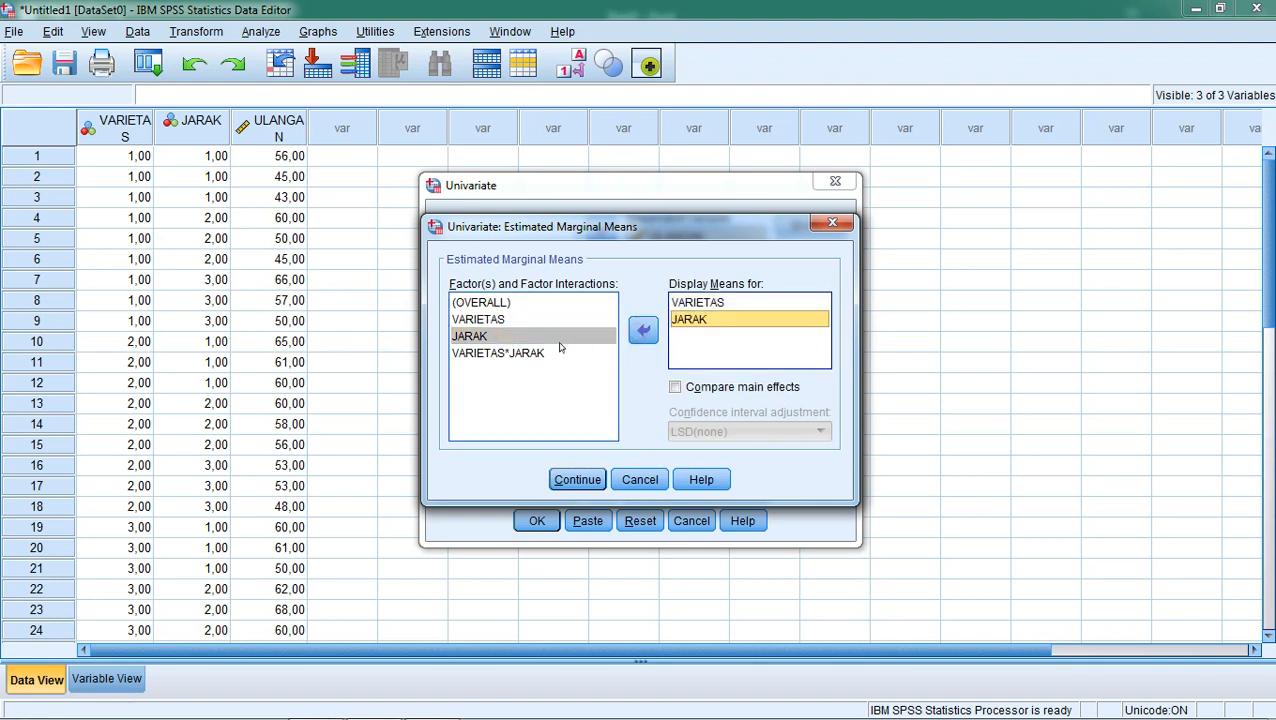
click(536, 353)
click(643, 330)
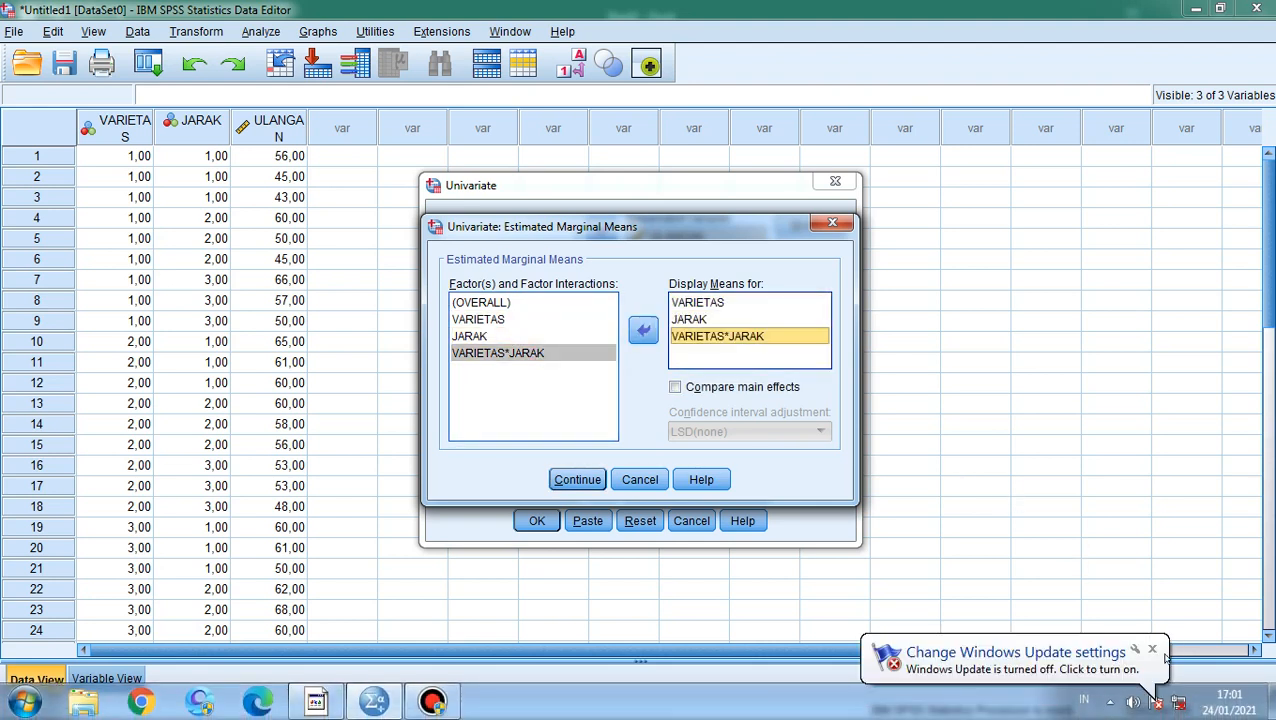
click(577, 479)
Enable homogeneity tests in the options and run the Univariate analysis.
click(809, 371)
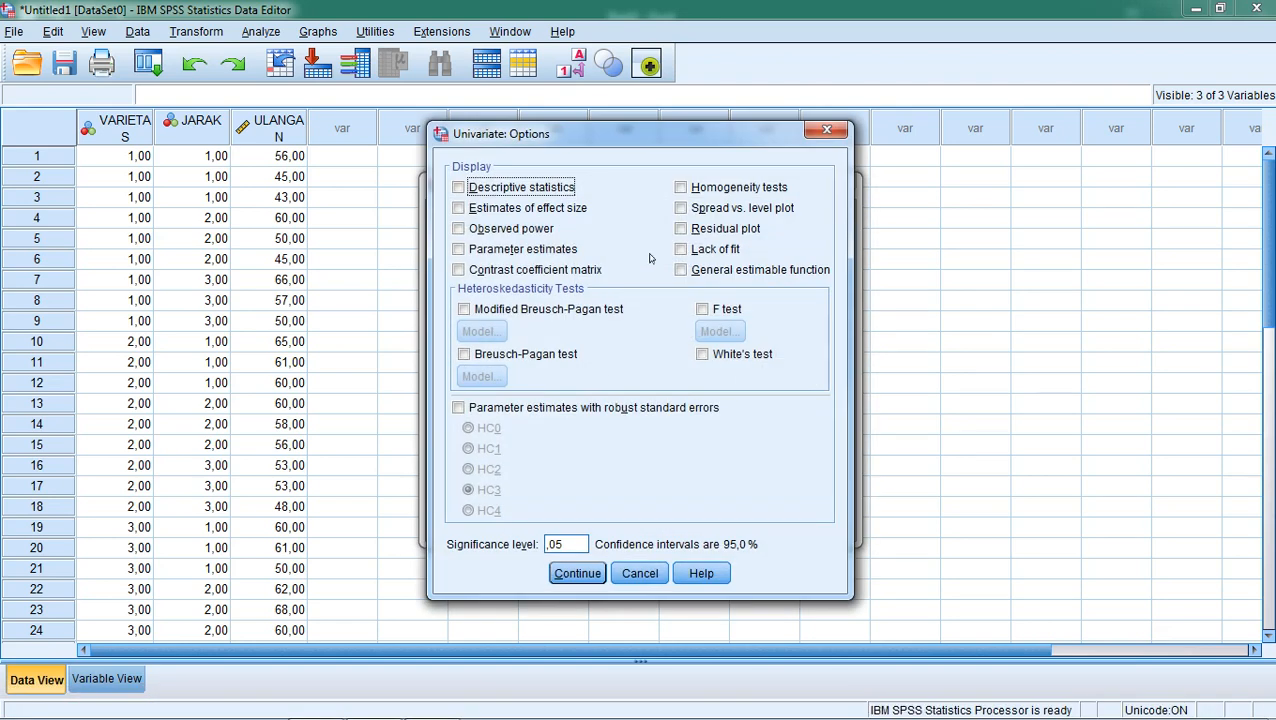
click(682, 188)
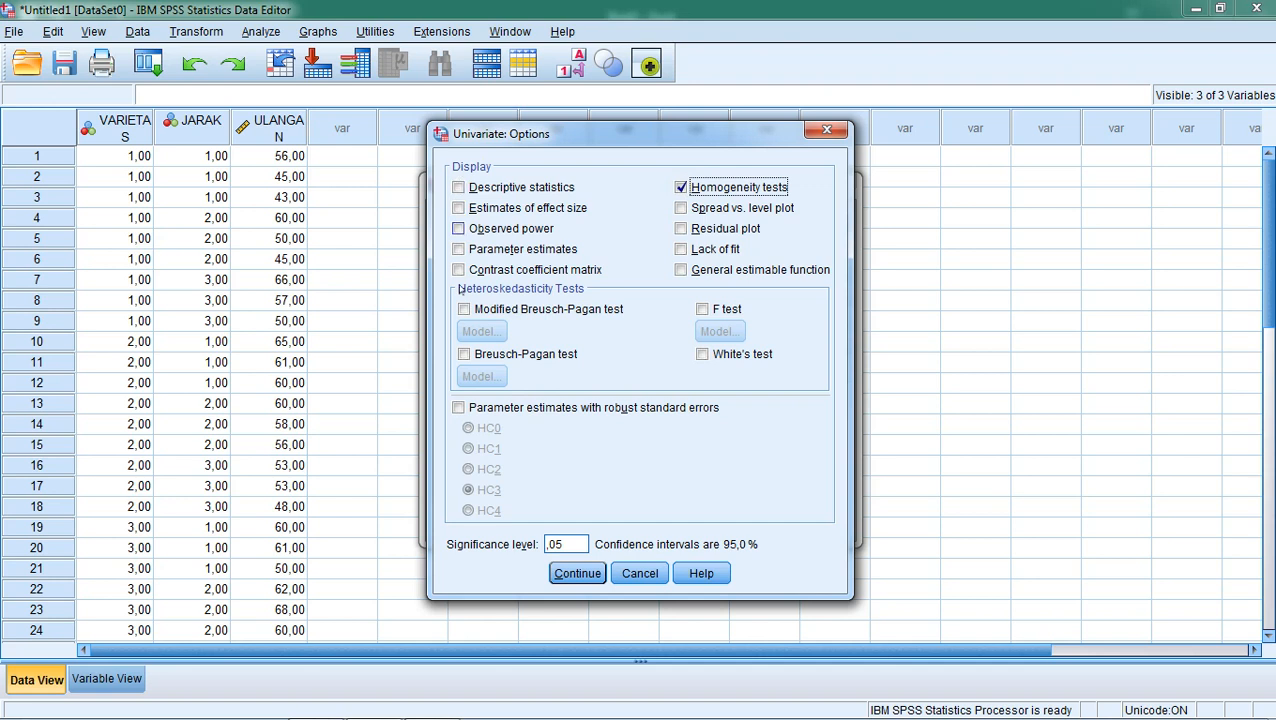
drag(567, 545, 527, 545)
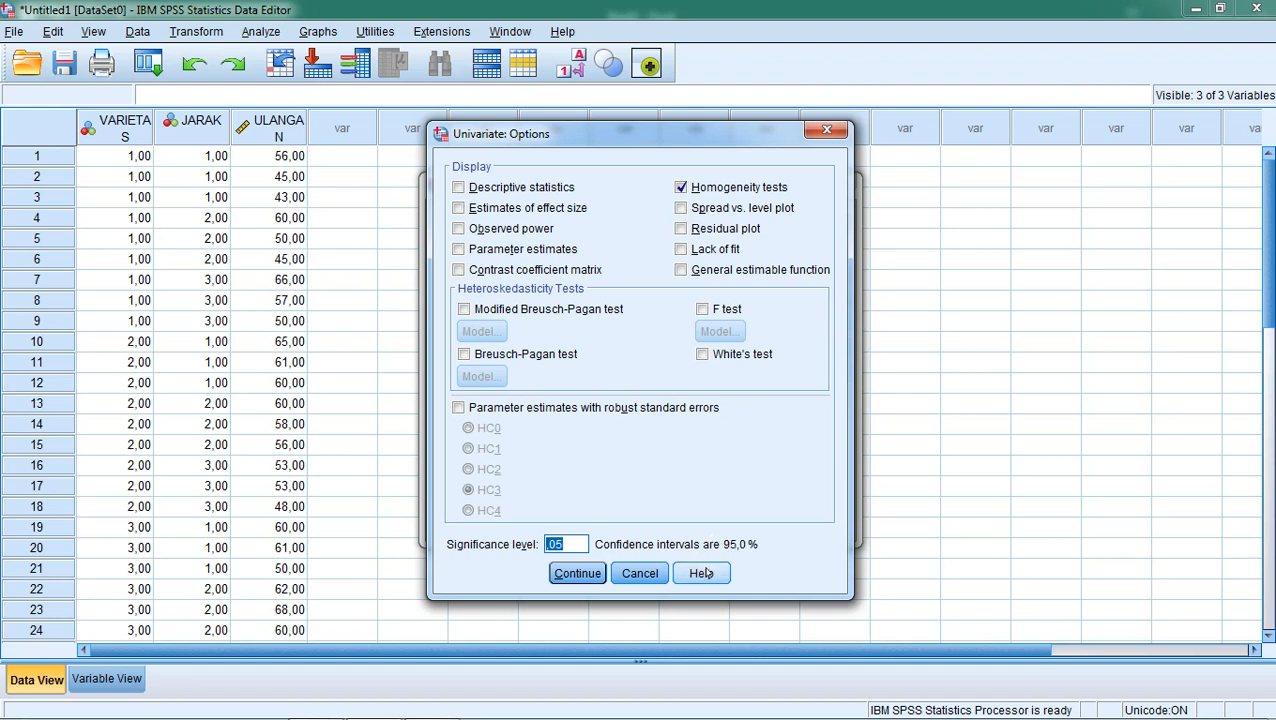
click(577, 575)
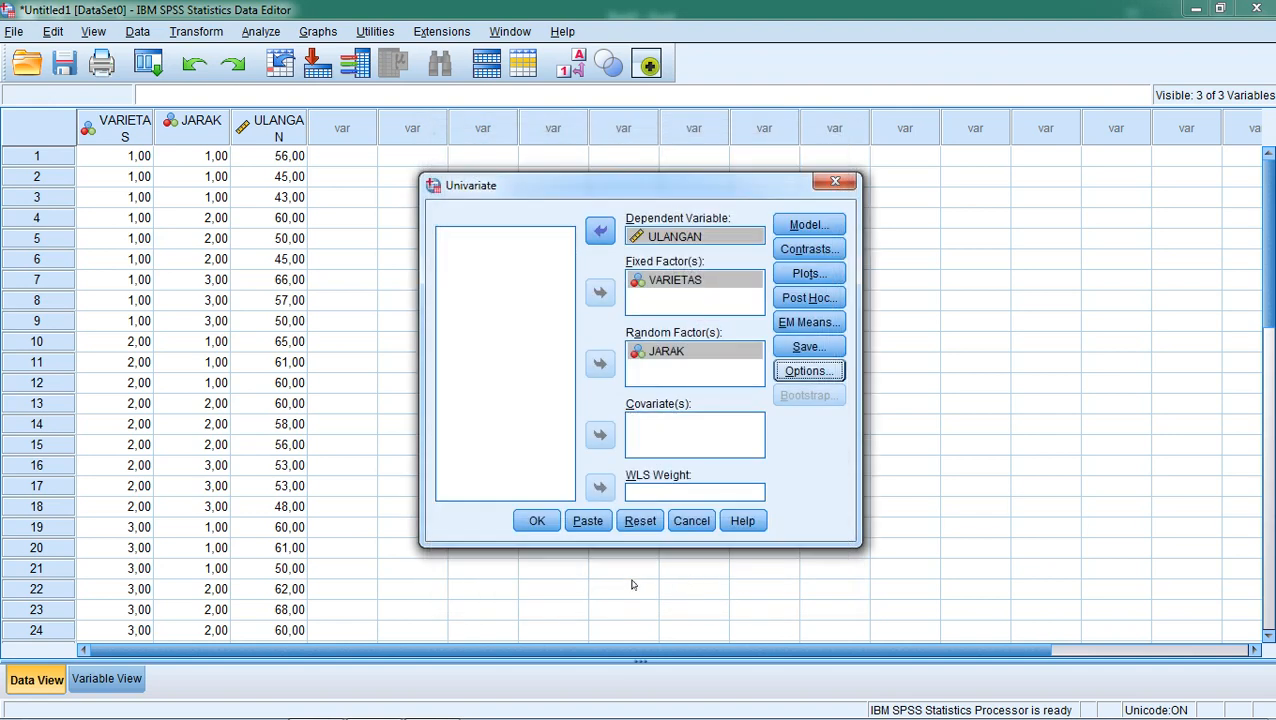
click(541, 521)
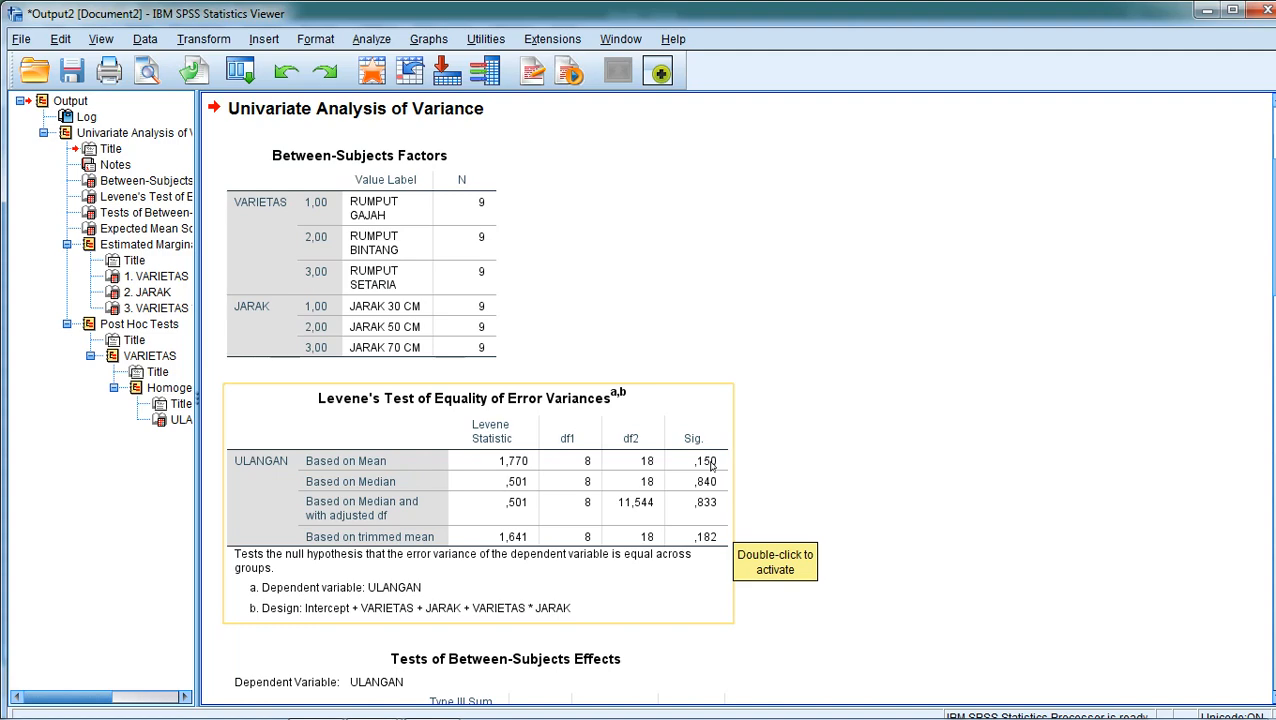
Scroll through the output, reviewing Levene's test, between-subjects effects, marginal means and Duncan subsets.
scroll(765, 474, down, 5)
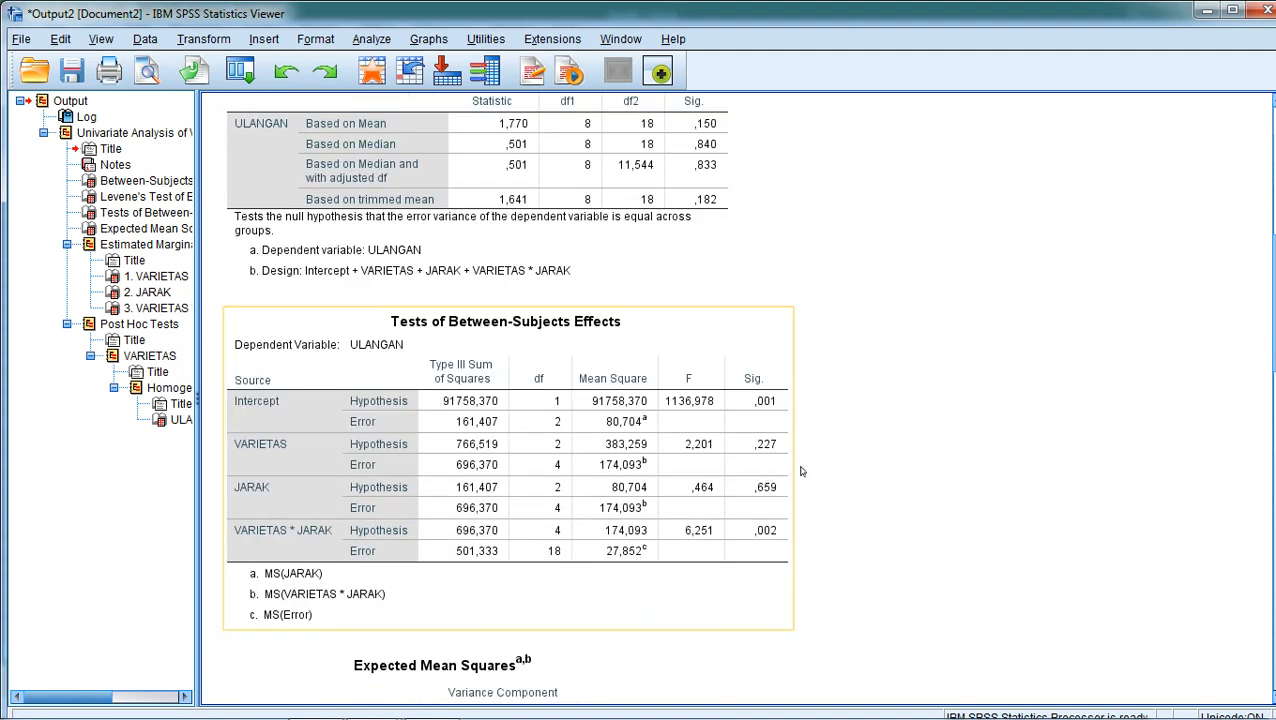
scroll(813, 474, down, 9)
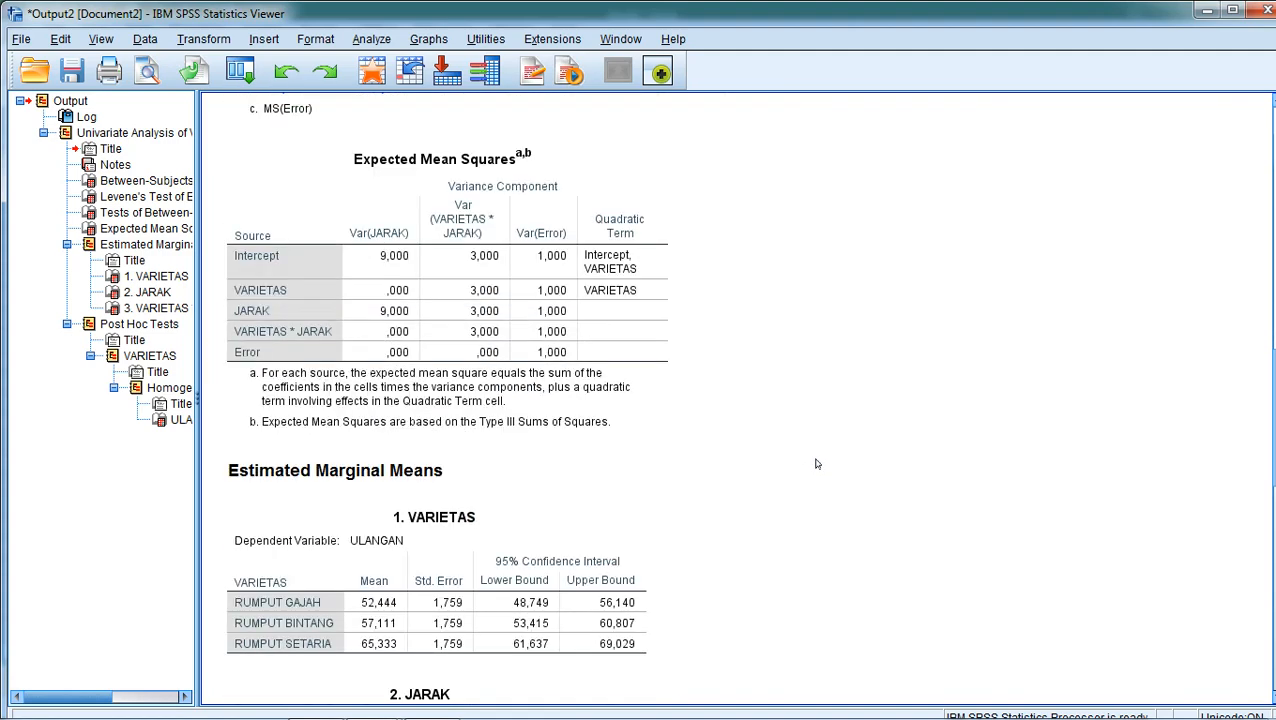
scroll(813, 463, down, 8)
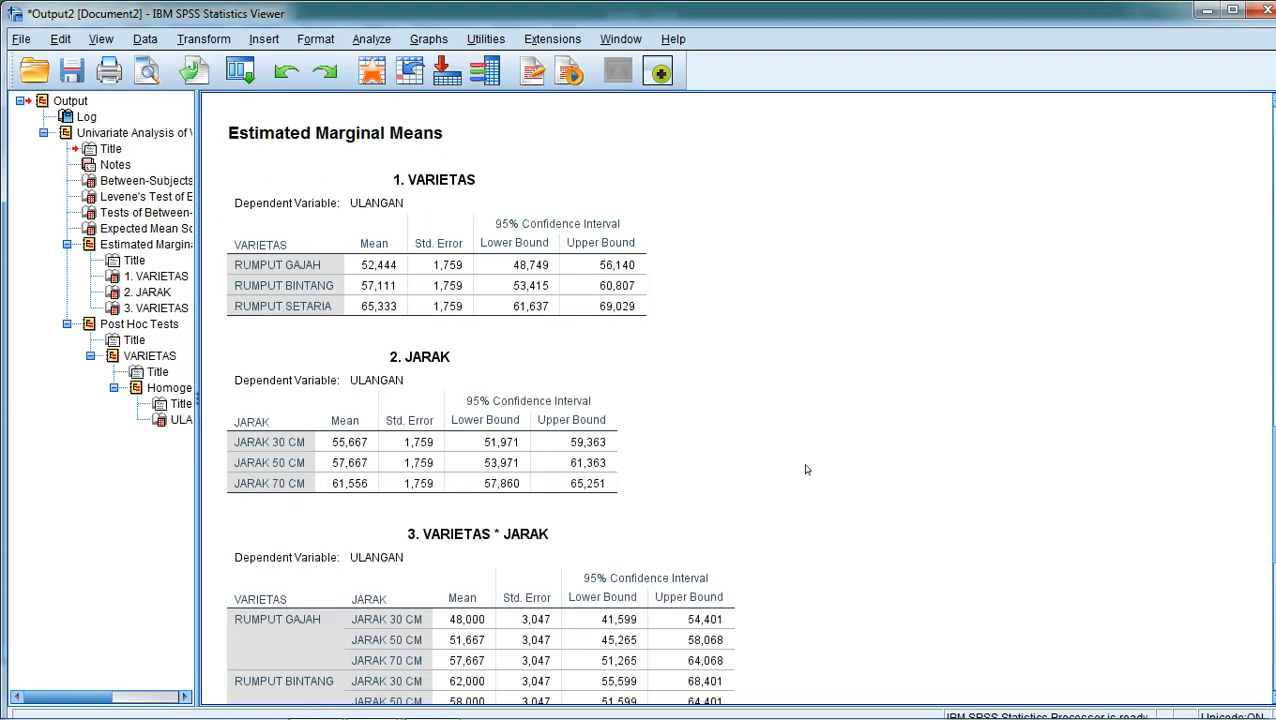
scroll(805, 470, down, 5)
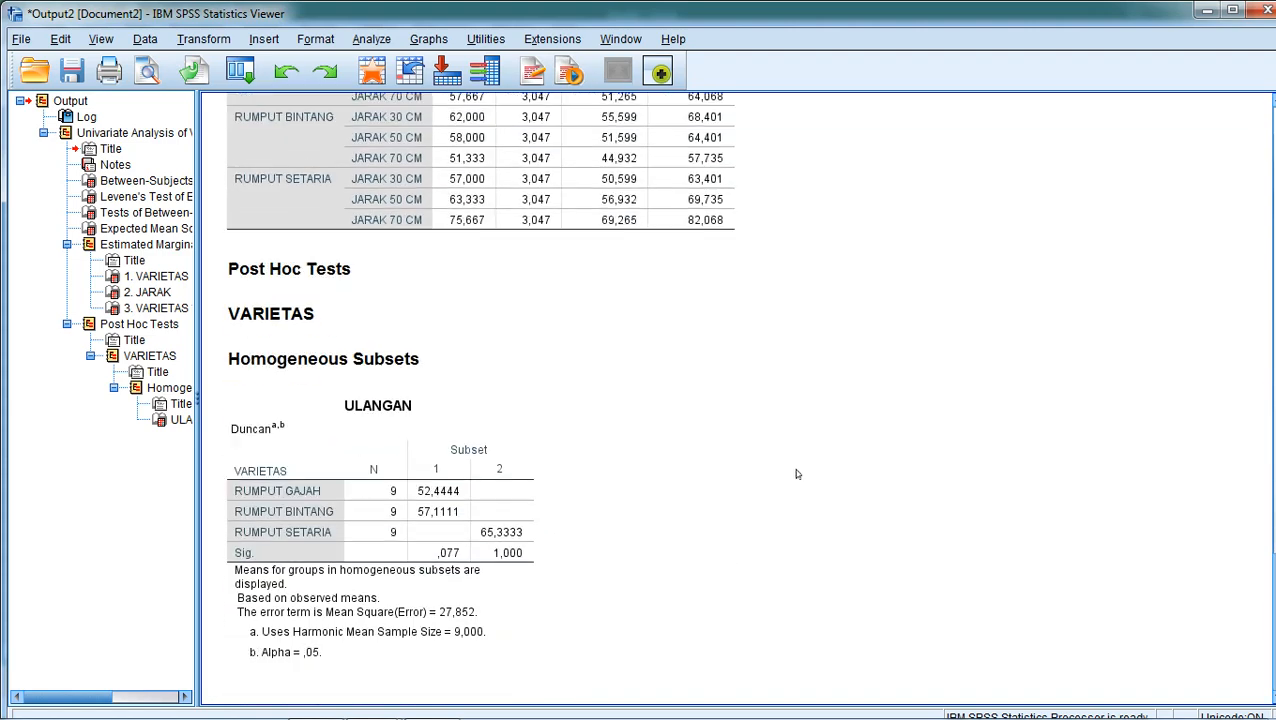
scroll(793, 472, up, 5)
scroll(793, 472, down, 4)
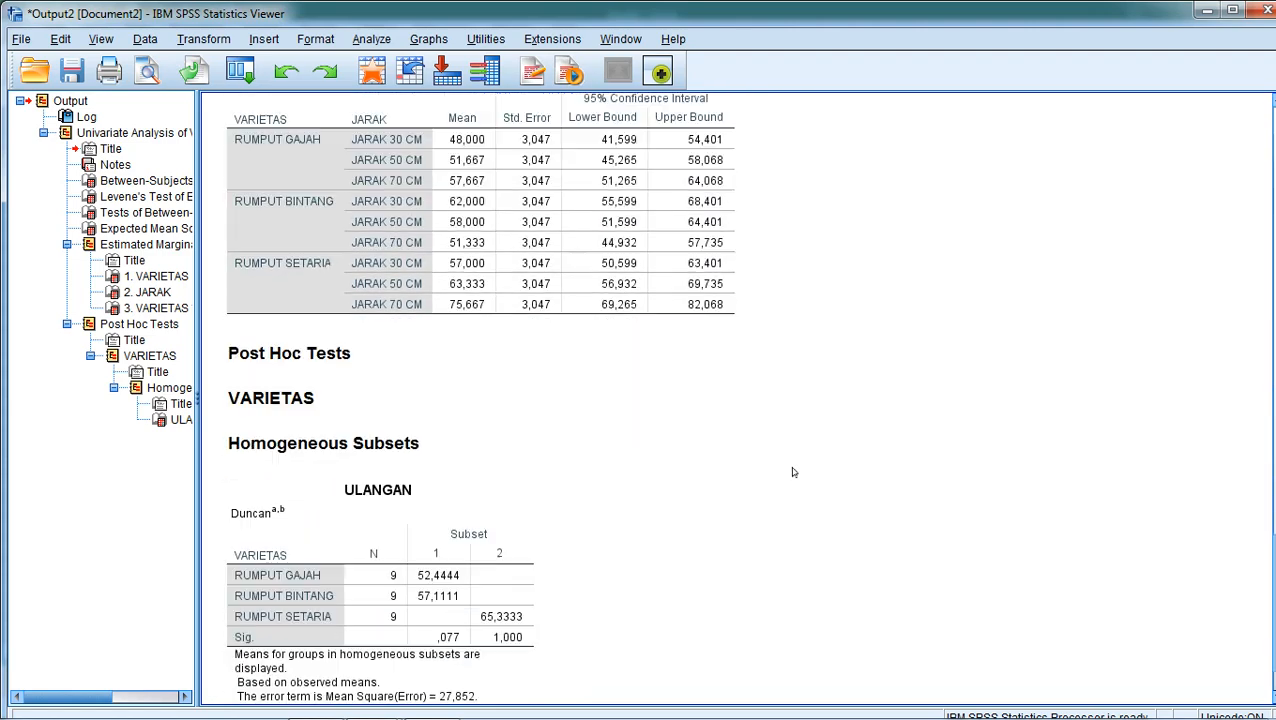
scroll(793, 469, up, 8)
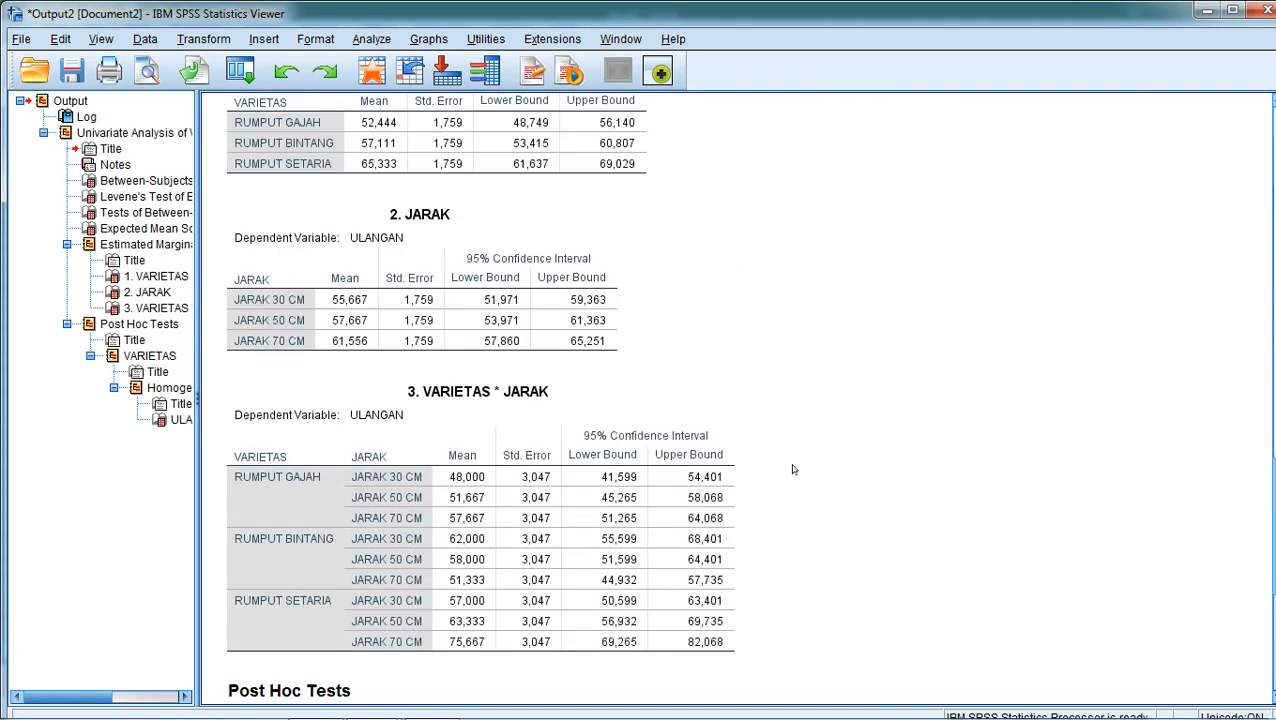
scroll(793, 469, up, 12)
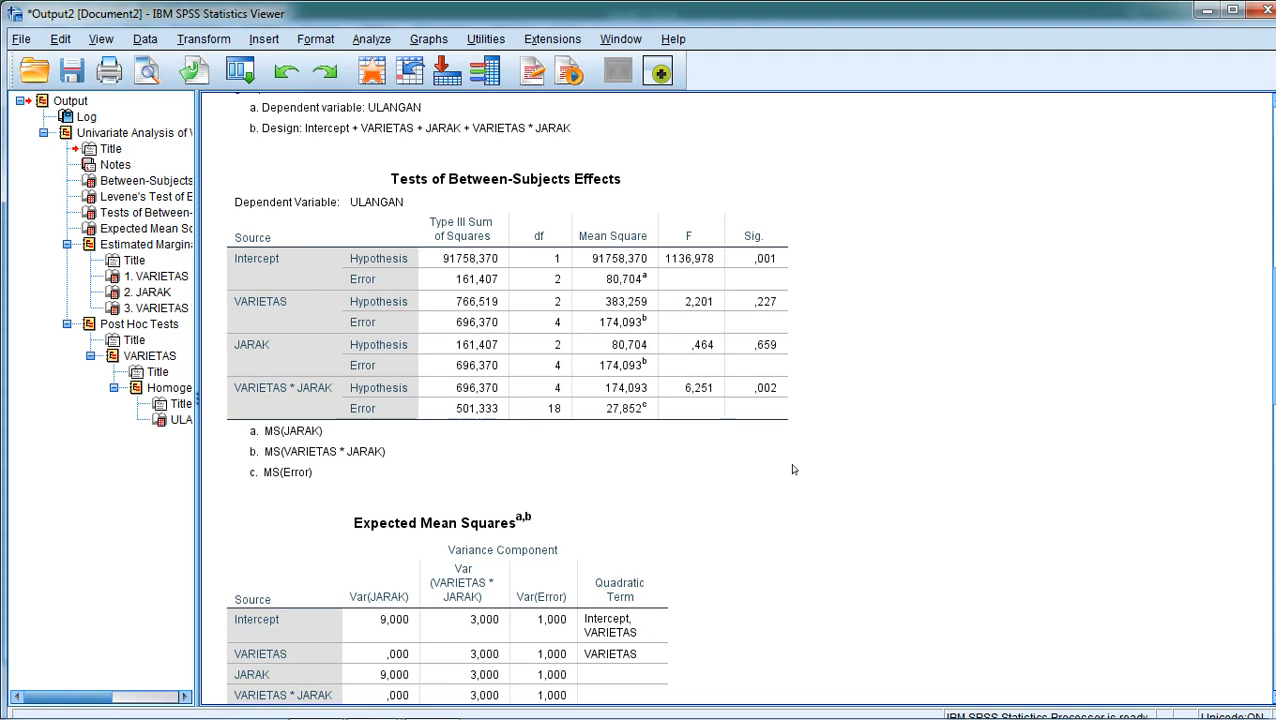
scroll(793, 469, up, 5)
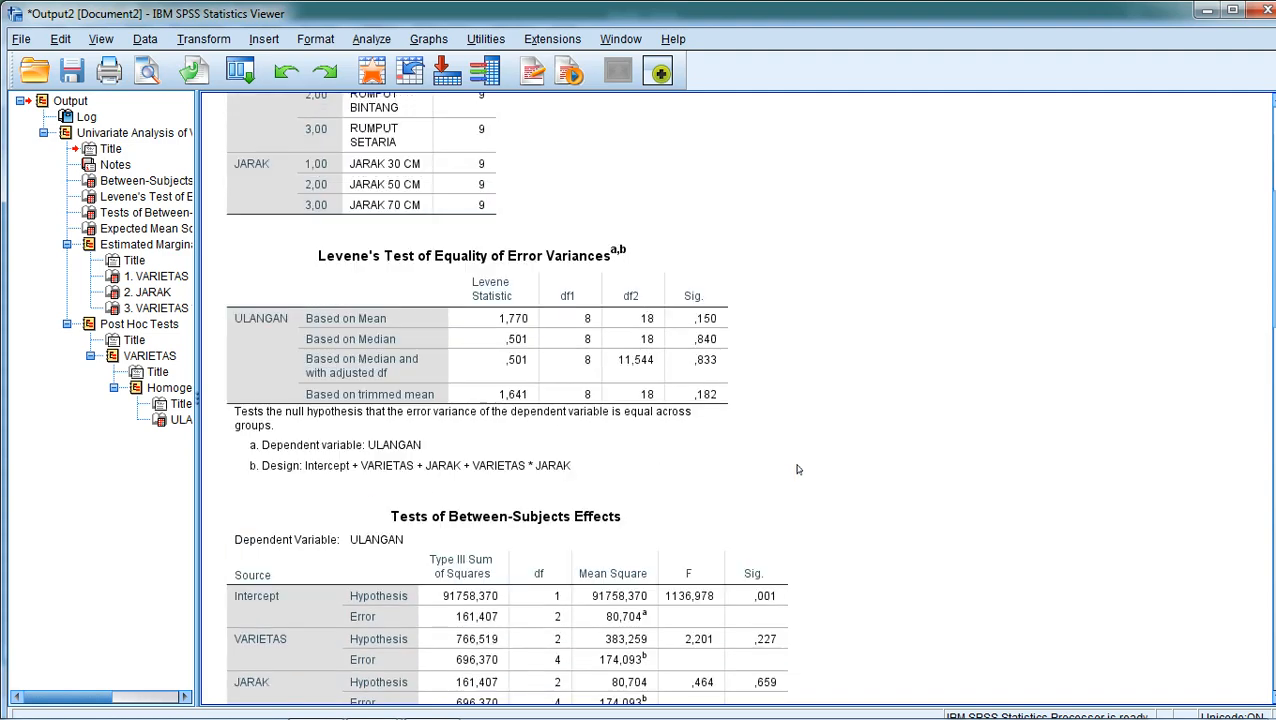
scroll(806, 445, down, 1)
click(698, 245)
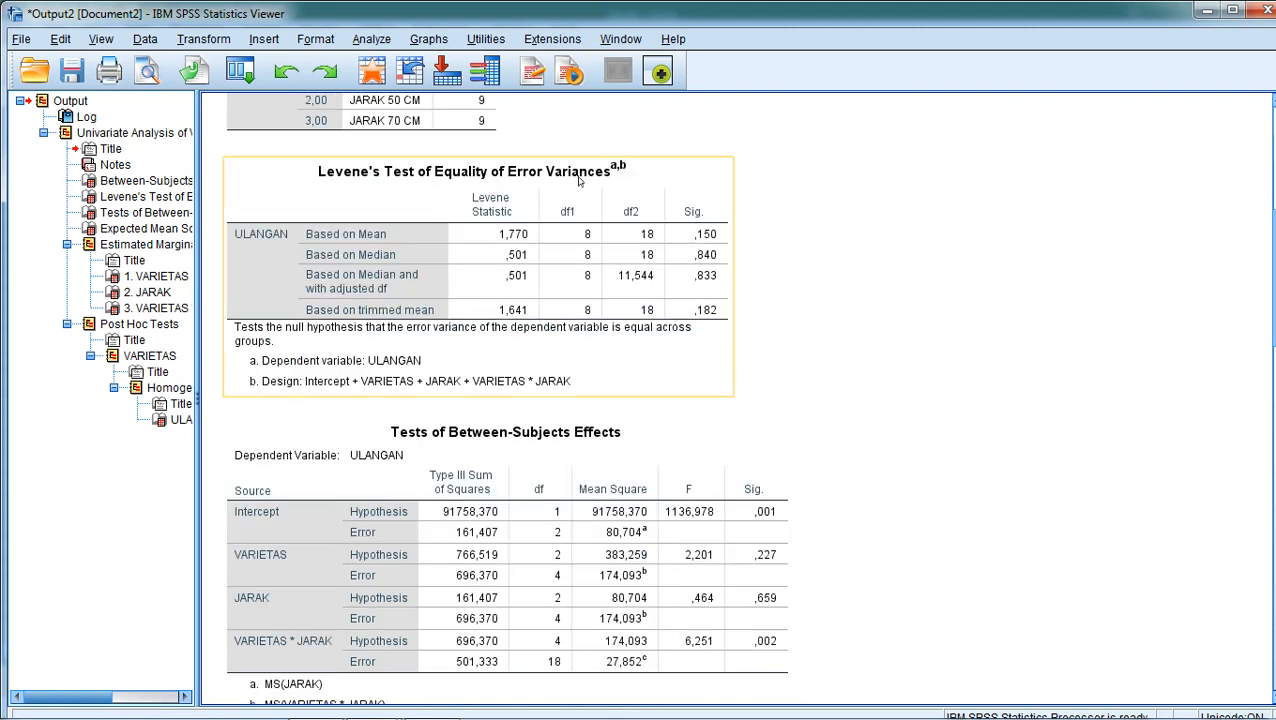
Examine the between-subjects effects table, the expected mean squares, marginal means and the Duncan homogeneous subsets table for VARIETAS.
click(790, 416)
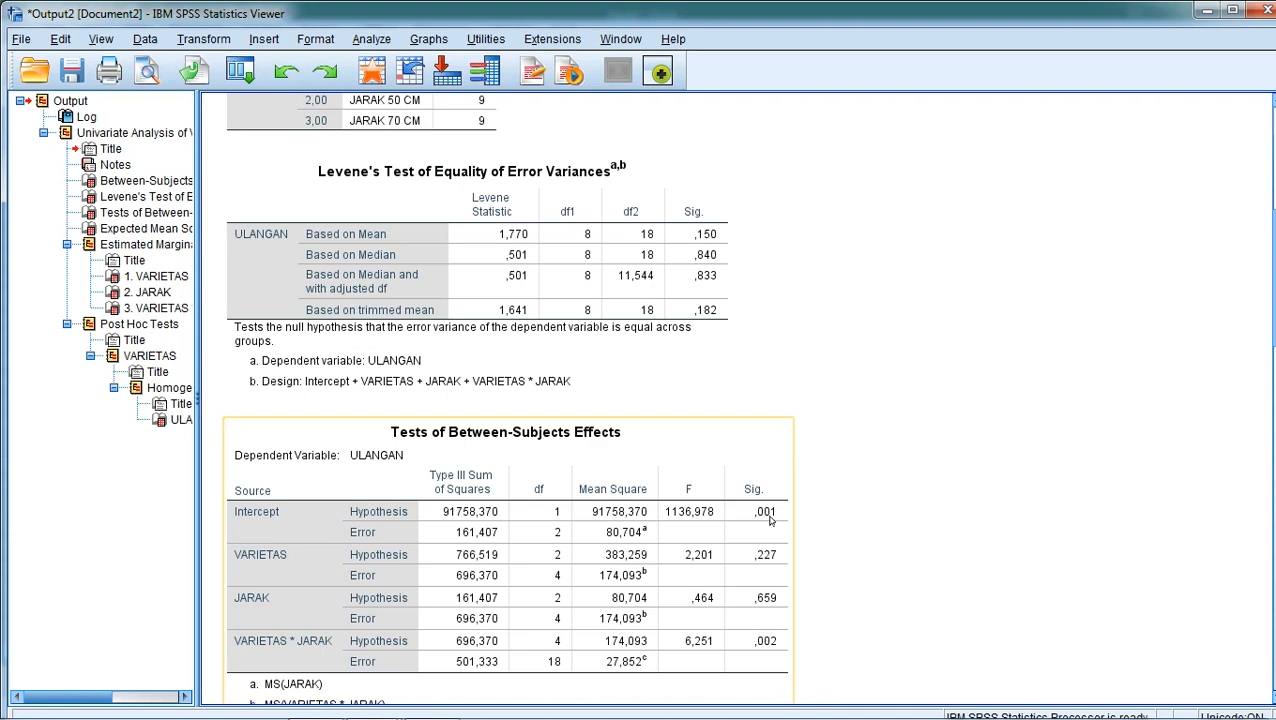
scroll(837, 475, down, 10)
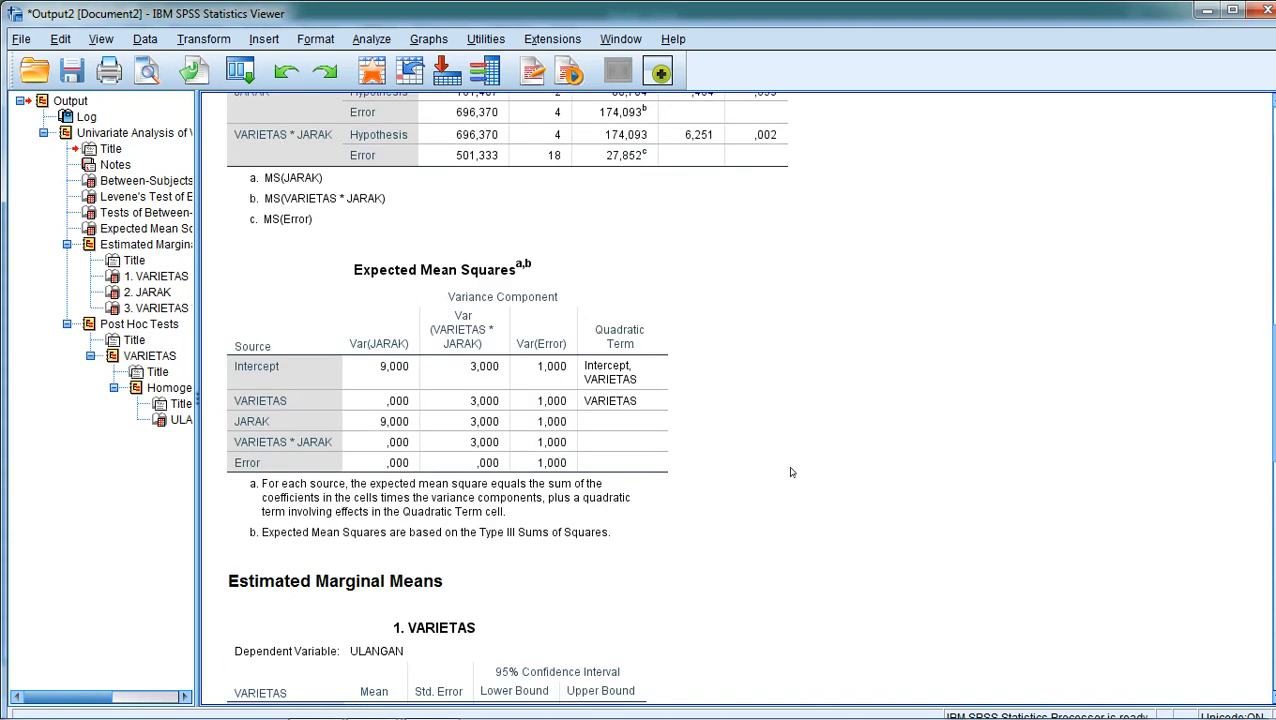
scroll(787, 477, down, 6)
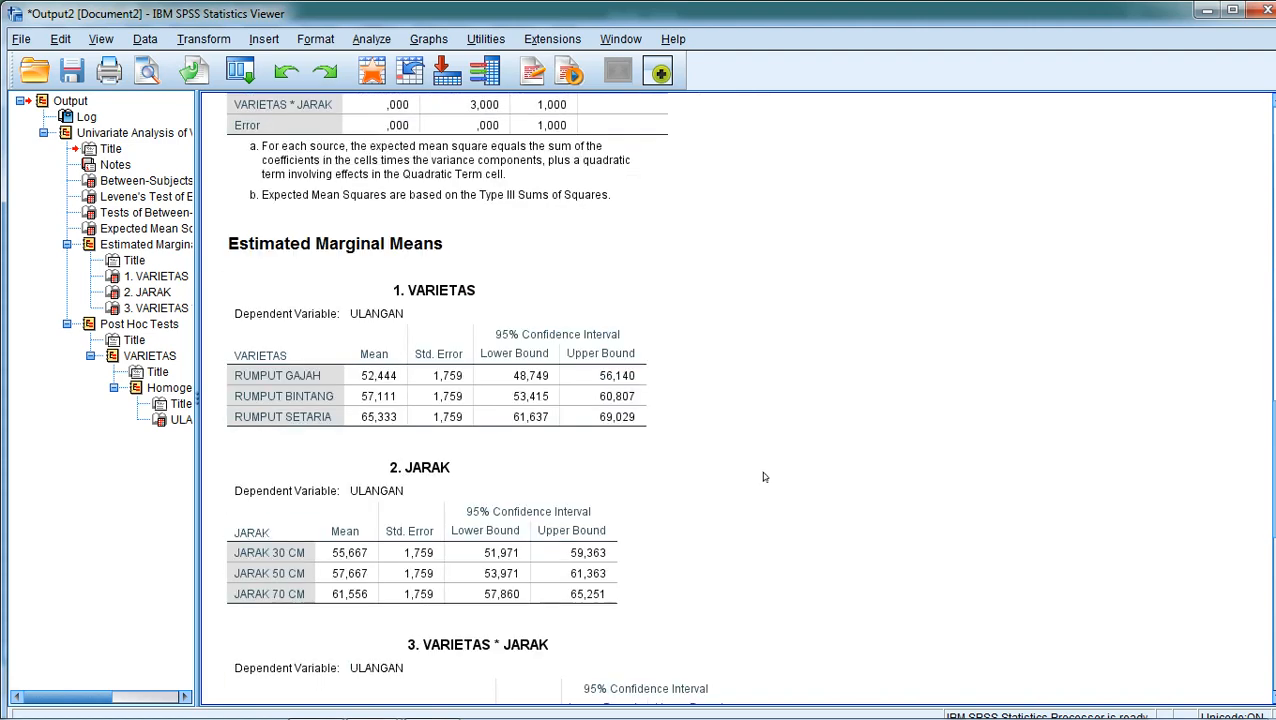
scroll(762, 478, down, 4)
scroll(762, 478, down, 7)
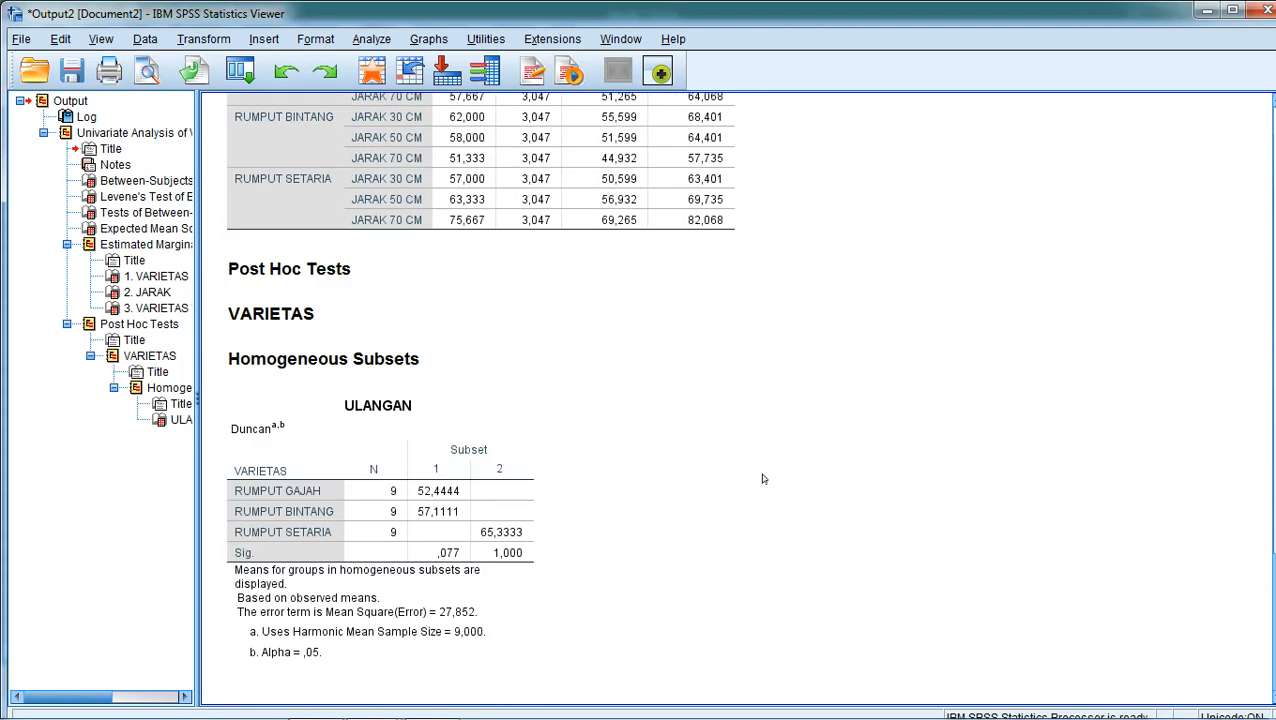
click(455, 490)
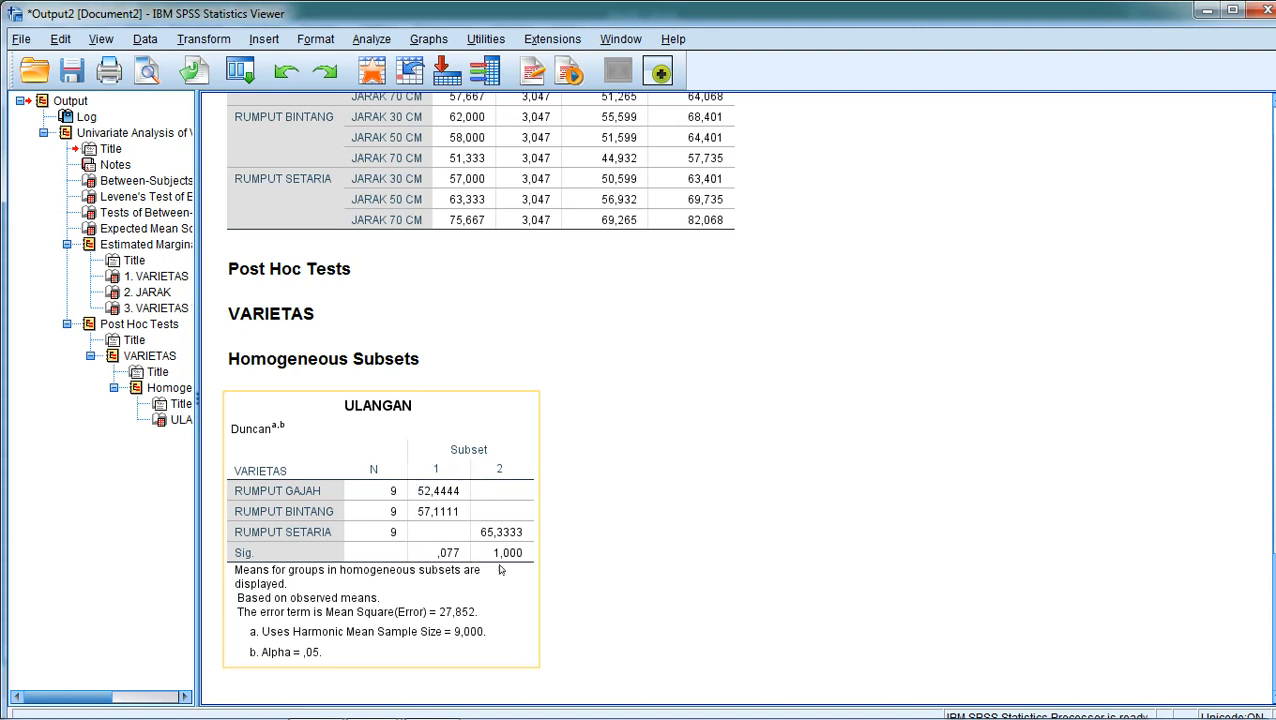
click(567, 544)
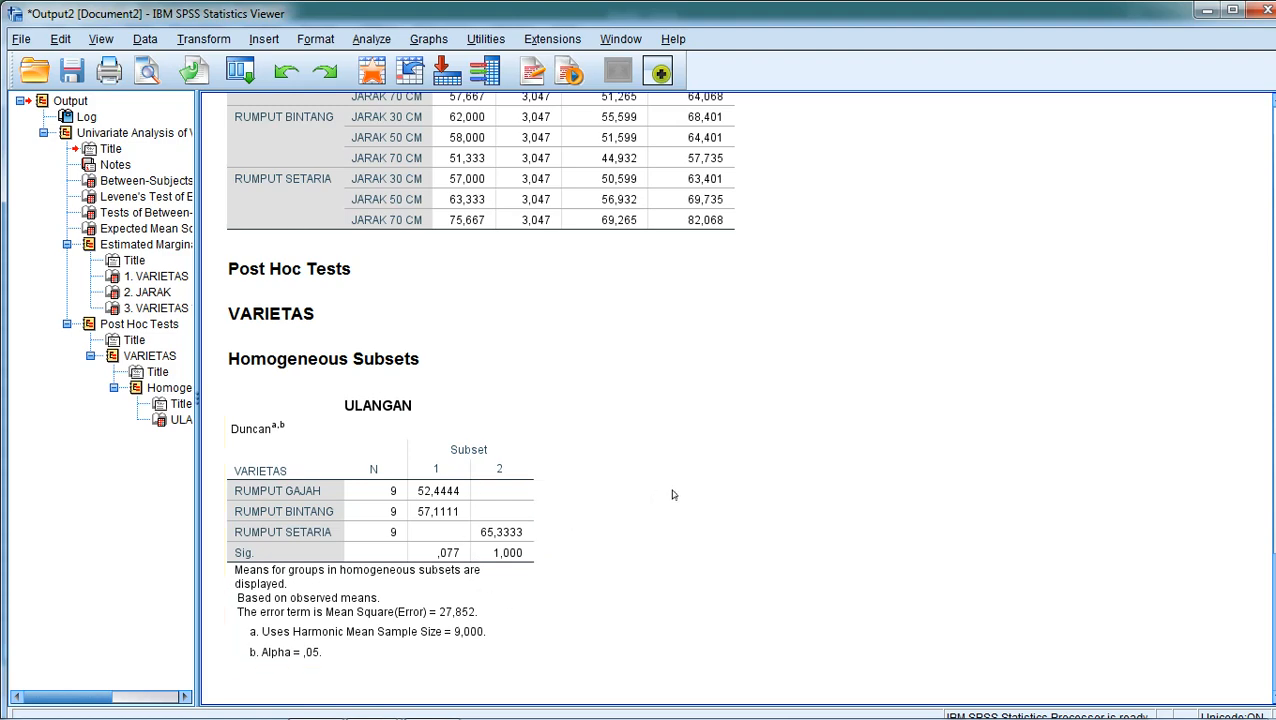
Scroll back through the output to re-examine the interaction marginal means and the tests of between-subjects effects.
scroll(776, 478, up, 5)
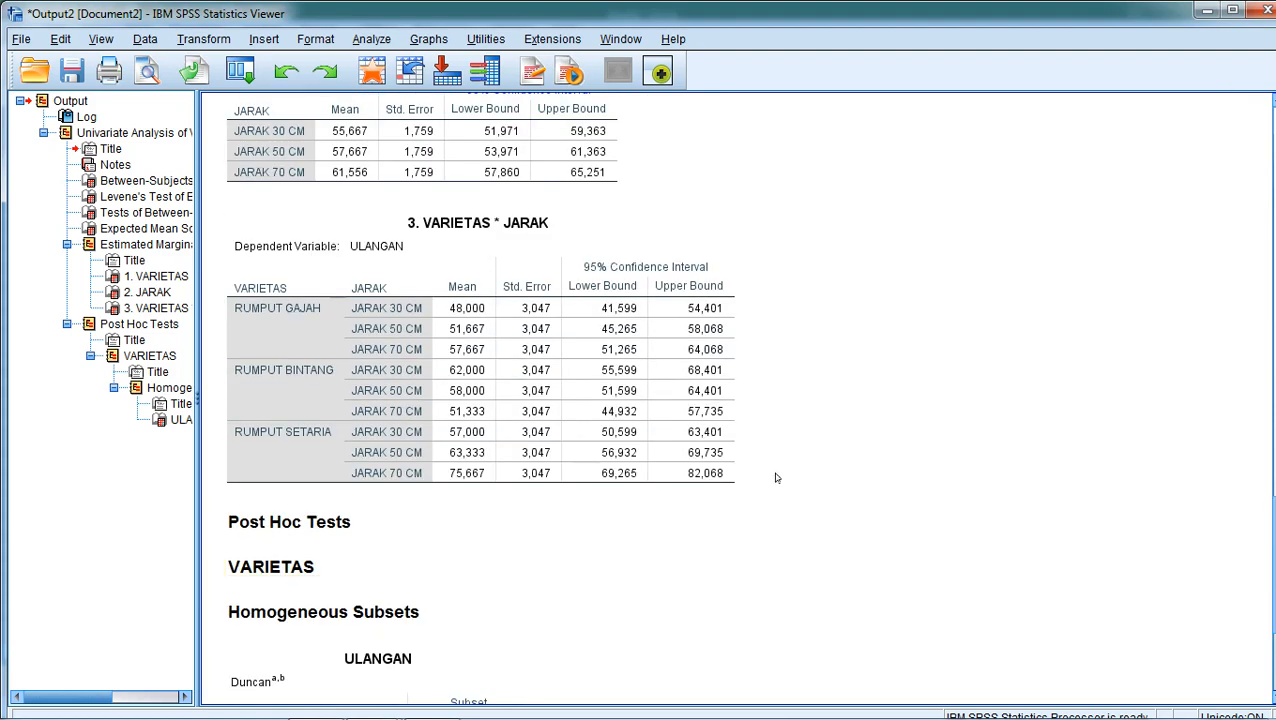
scroll(776, 478, up, 2)
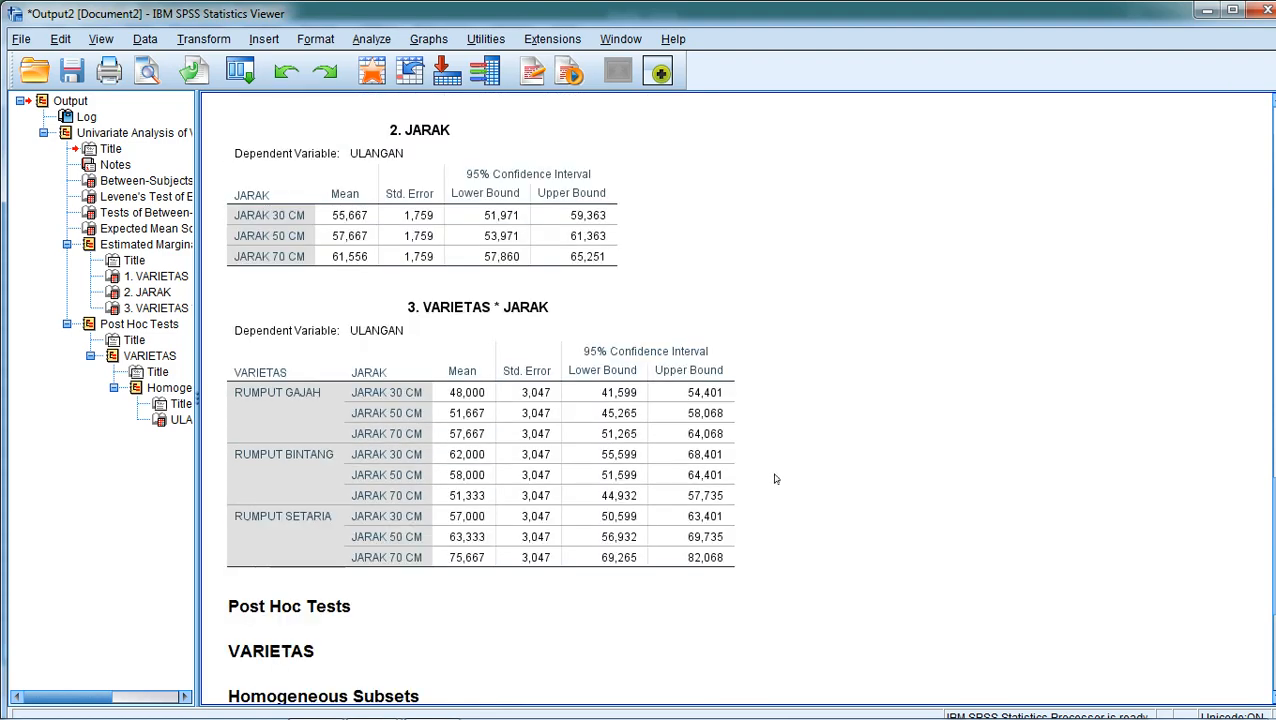
scroll(774, 479, up, 4)
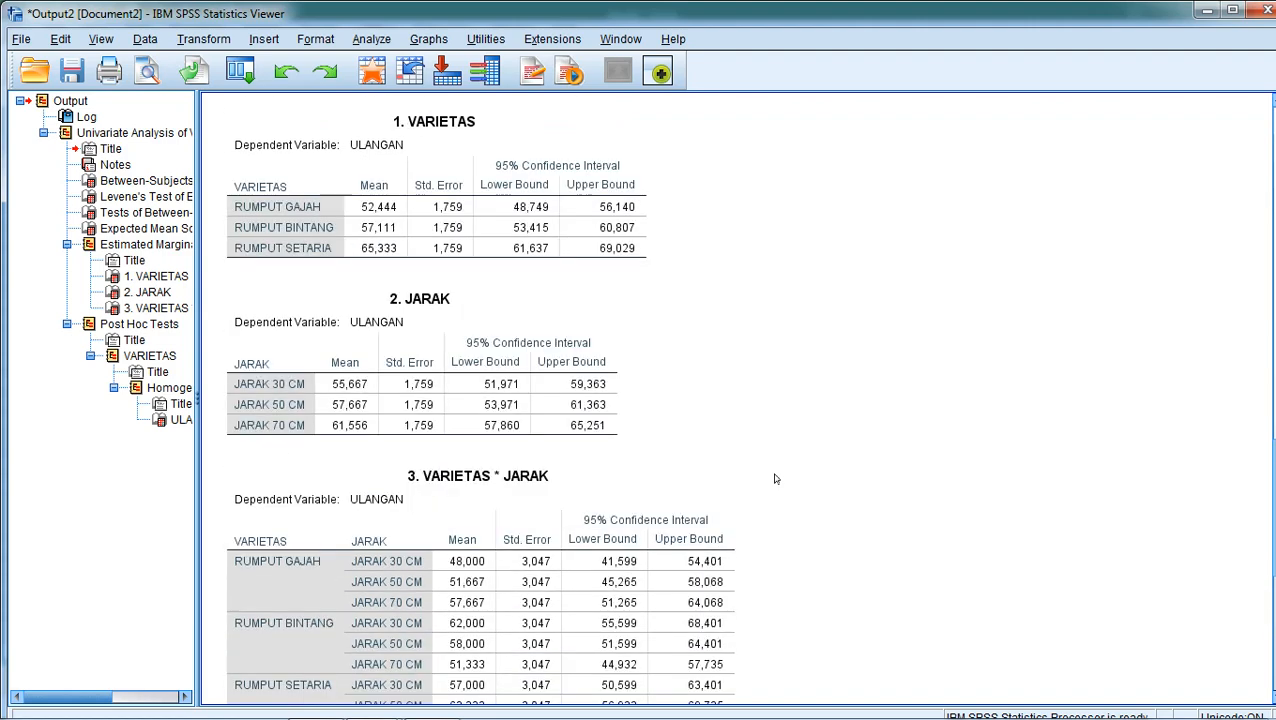
scroll(774, 479, up, 6)
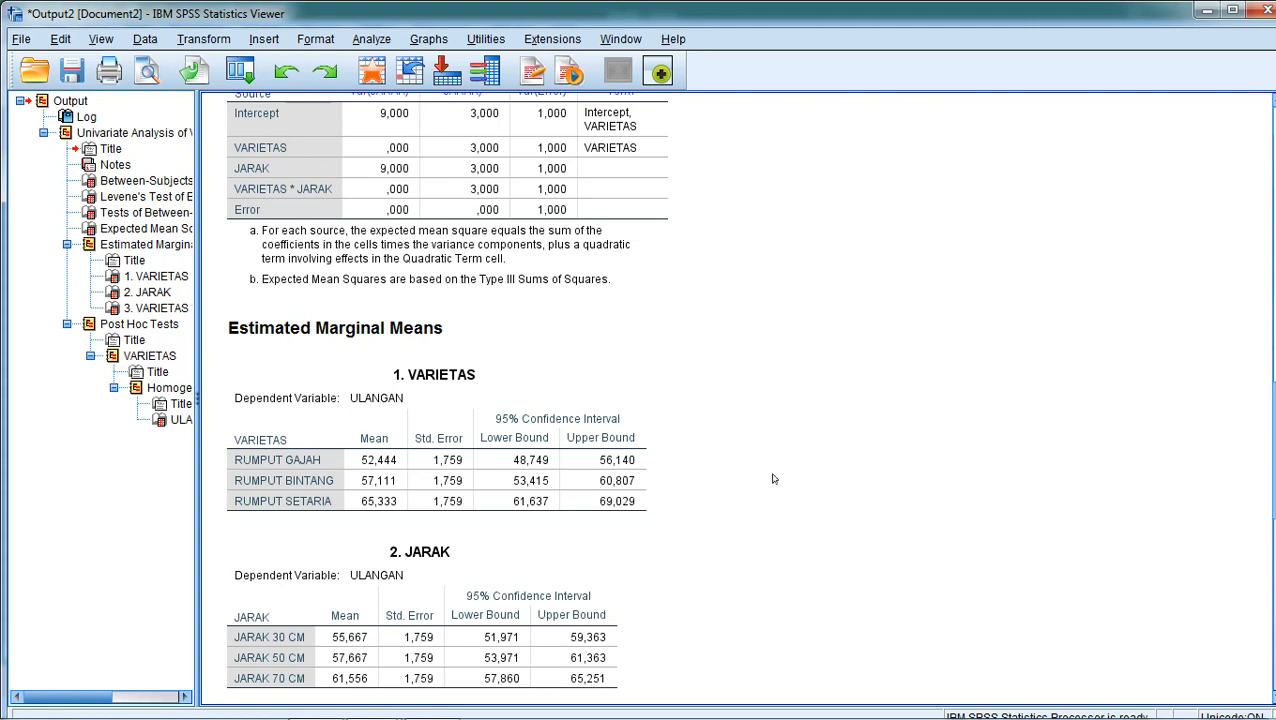
scroll(773, 479, up, 3)
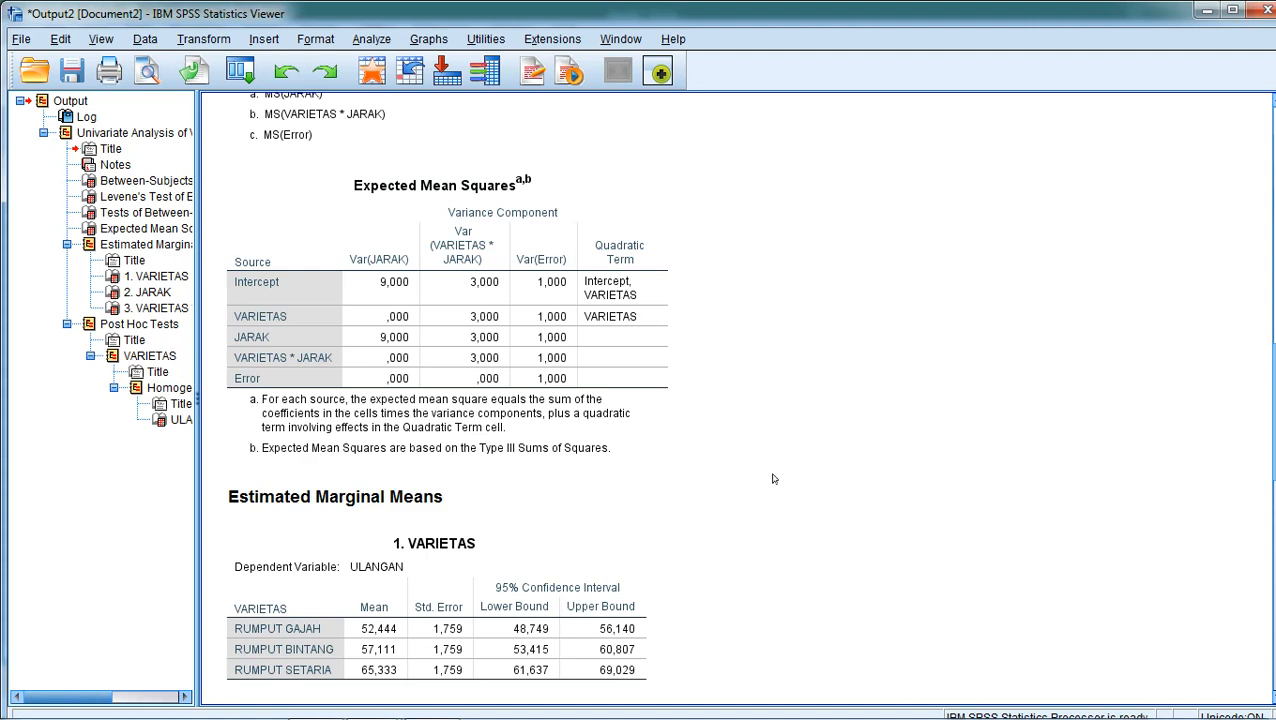
scroll(772, 479, up, 5)
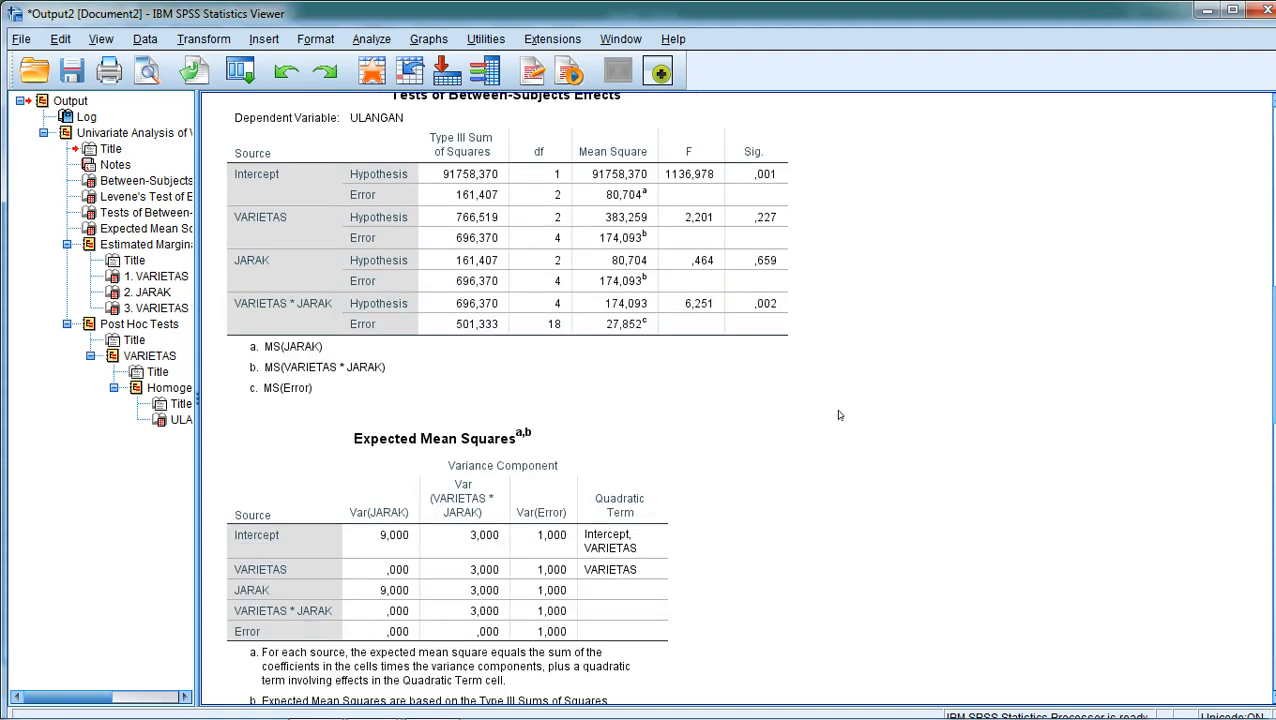
scroll(839, 415, up, 3)
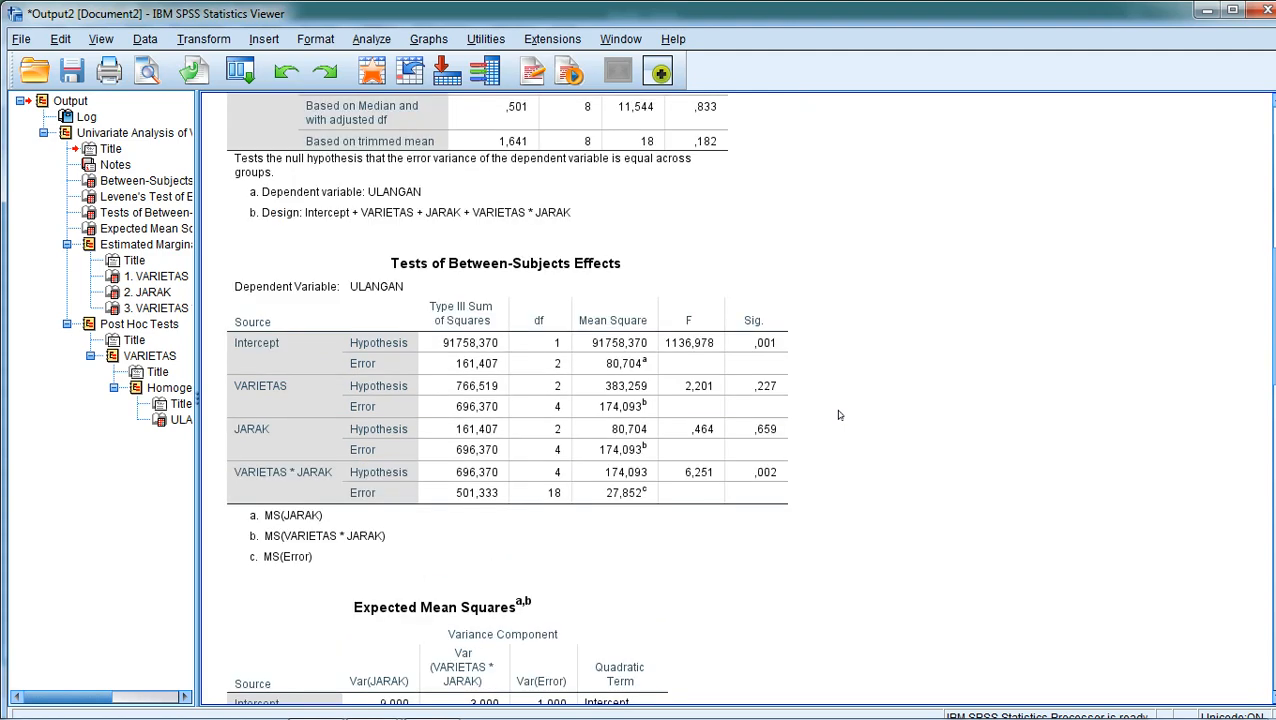